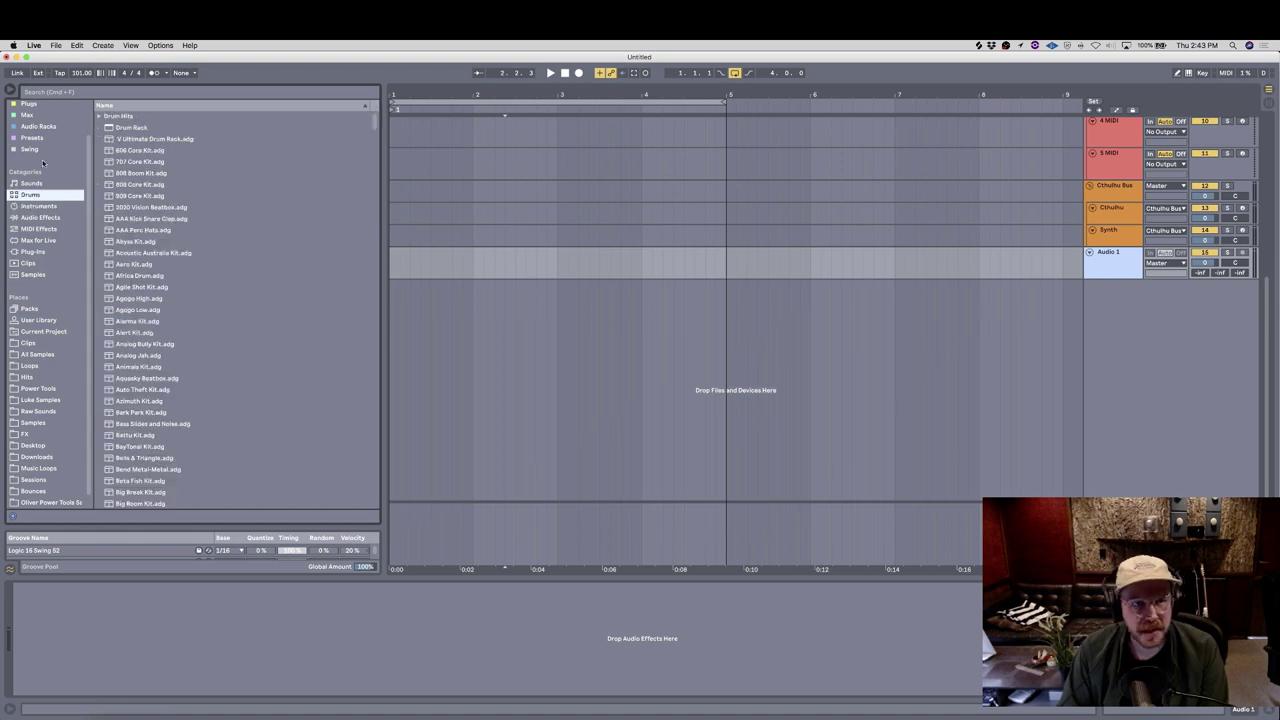
Step: Browse the Instruments, Drums, Audio Racks and Presets collections in the library
scroll(60, 145, up, 3)
click(40, 116)
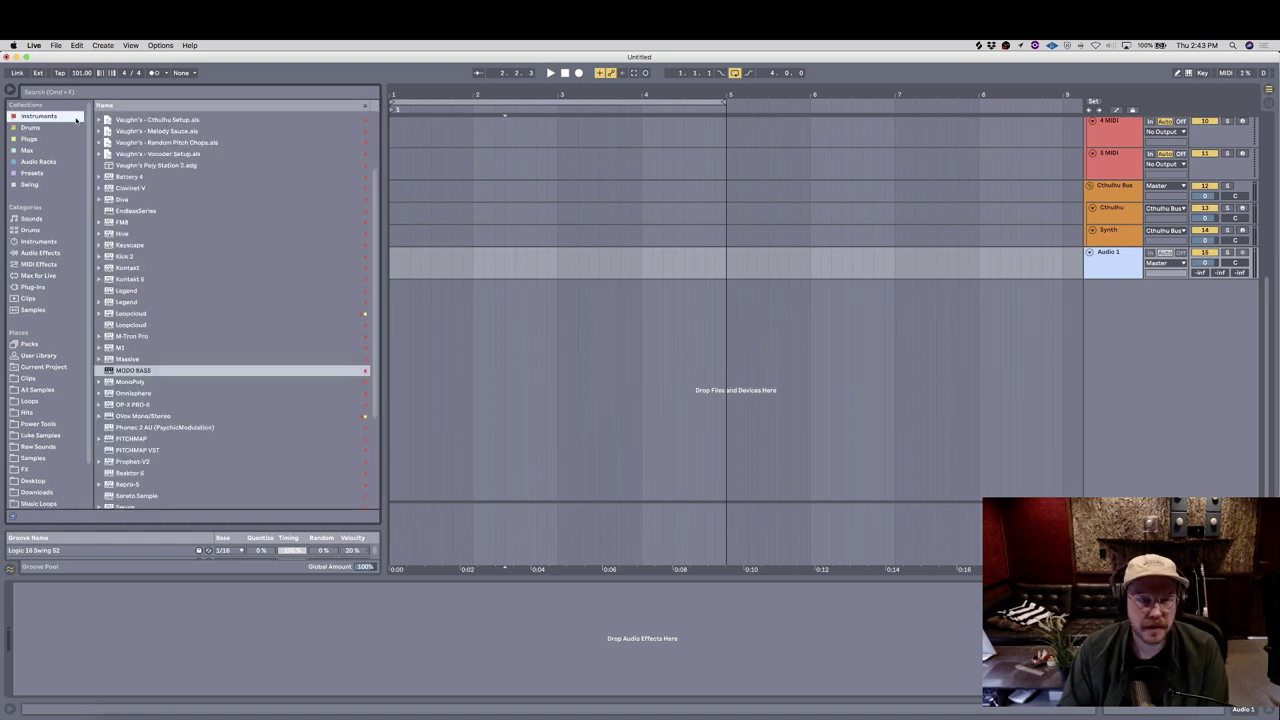
click(60, 128)
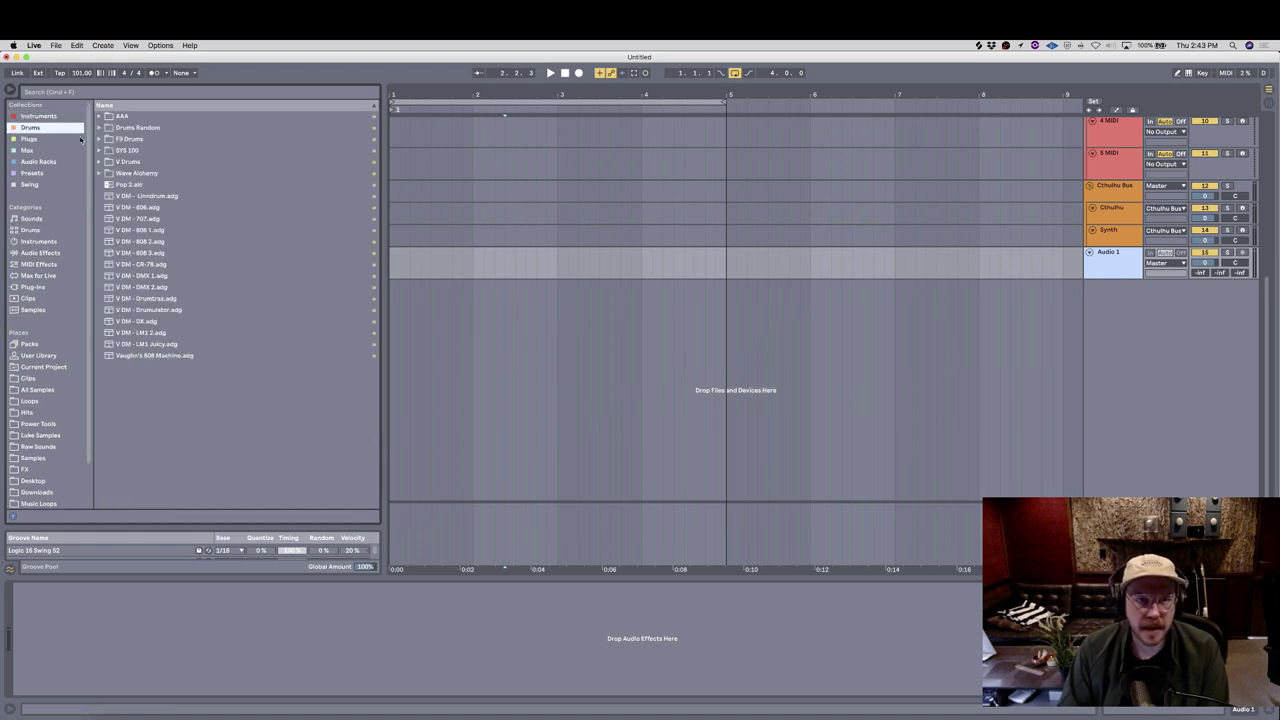
mouse_move(46, 148)
mouse_down()
mouse_move(44, 117)
mouse_move(52, 158)
mouse_up()
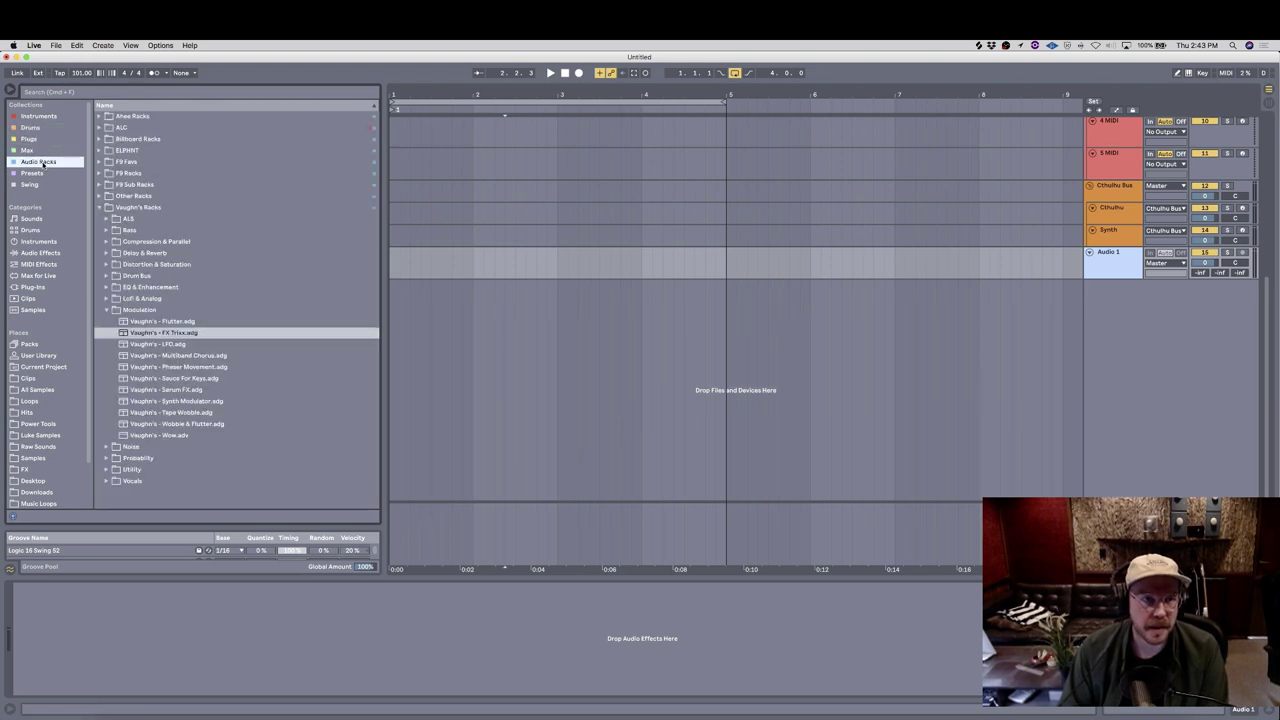
click(40, 173)
Step: Look through the Serum preset folder and its Bass subfolders, then collapse them again
click(160, 253)
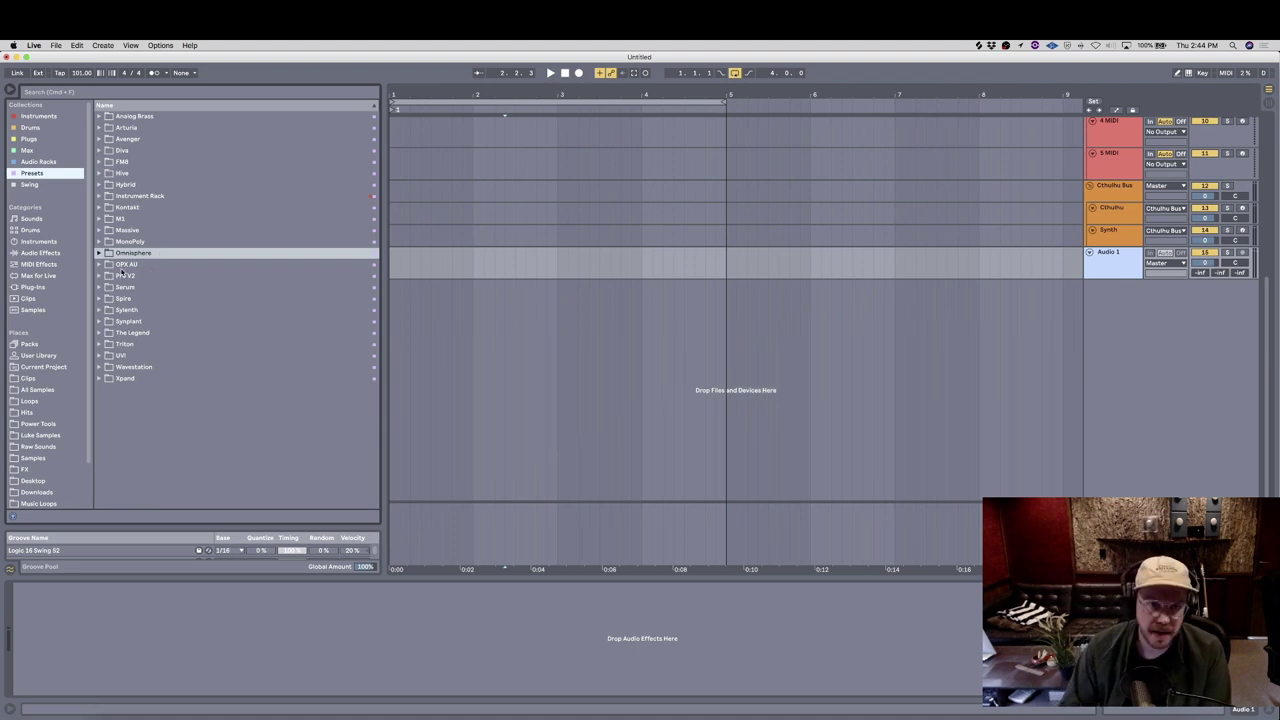
click(99, 287)
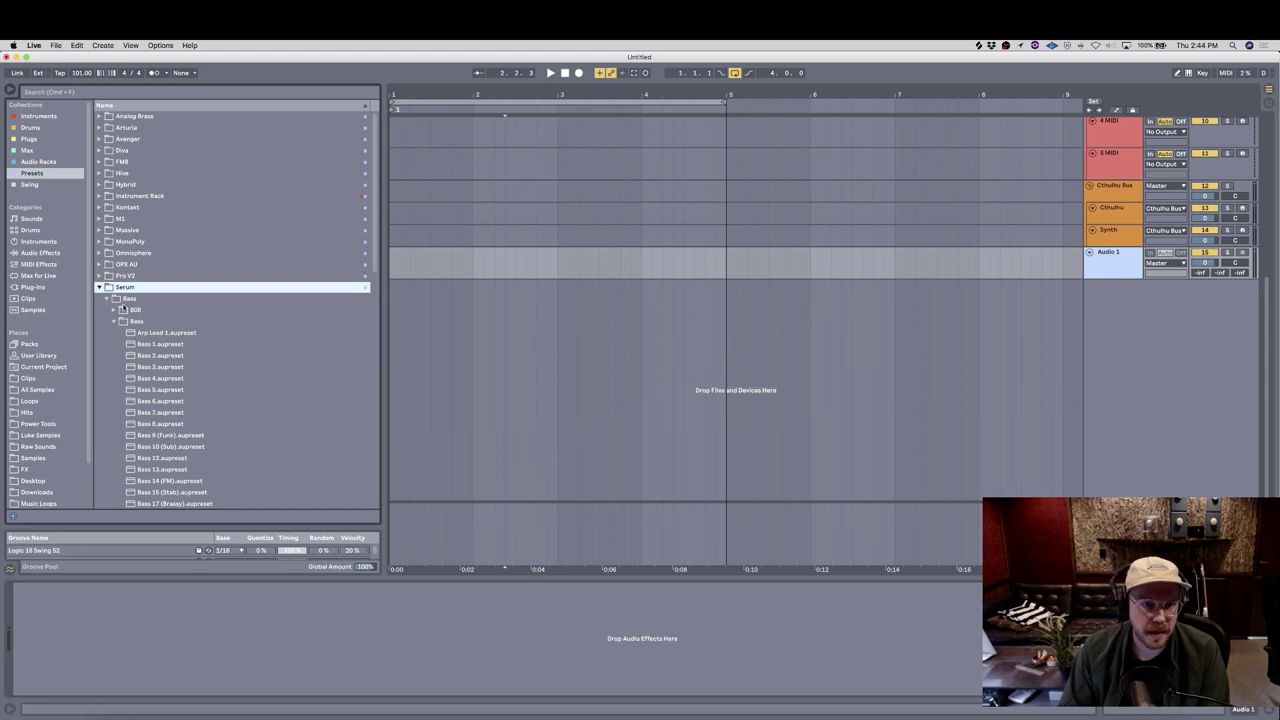
click(114, 322)
click(105, 299)
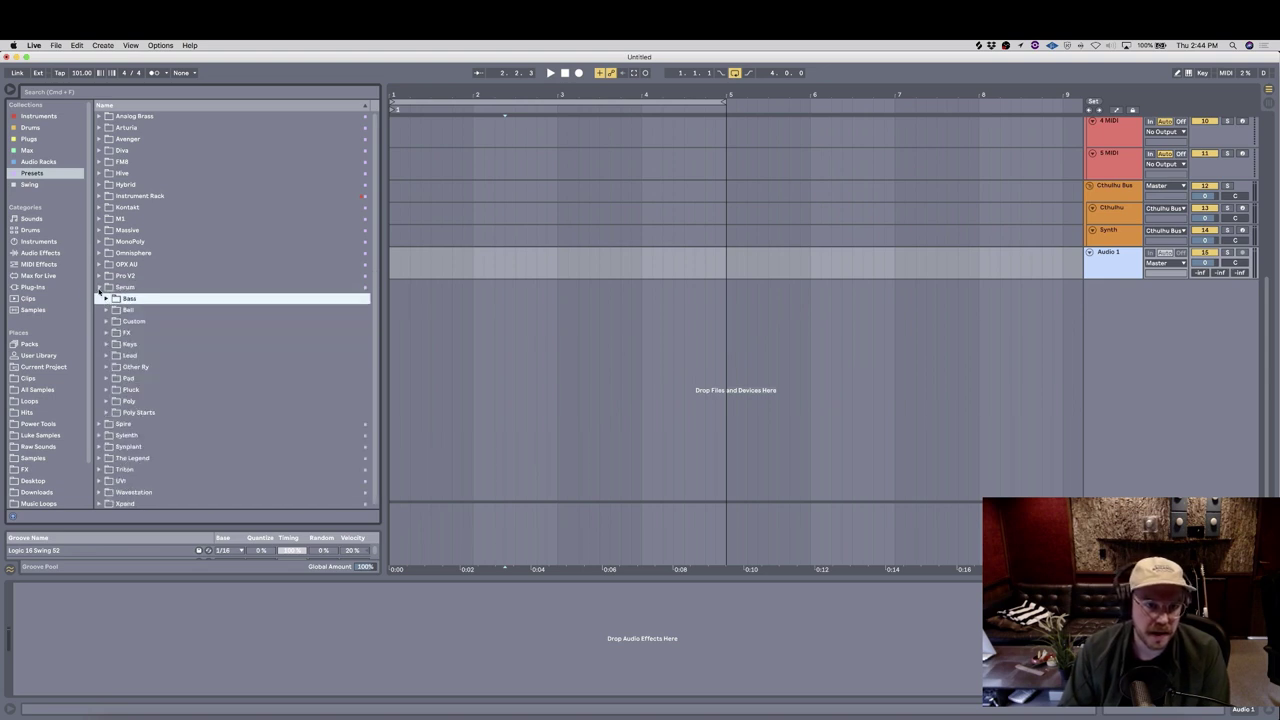
click(99, 288)
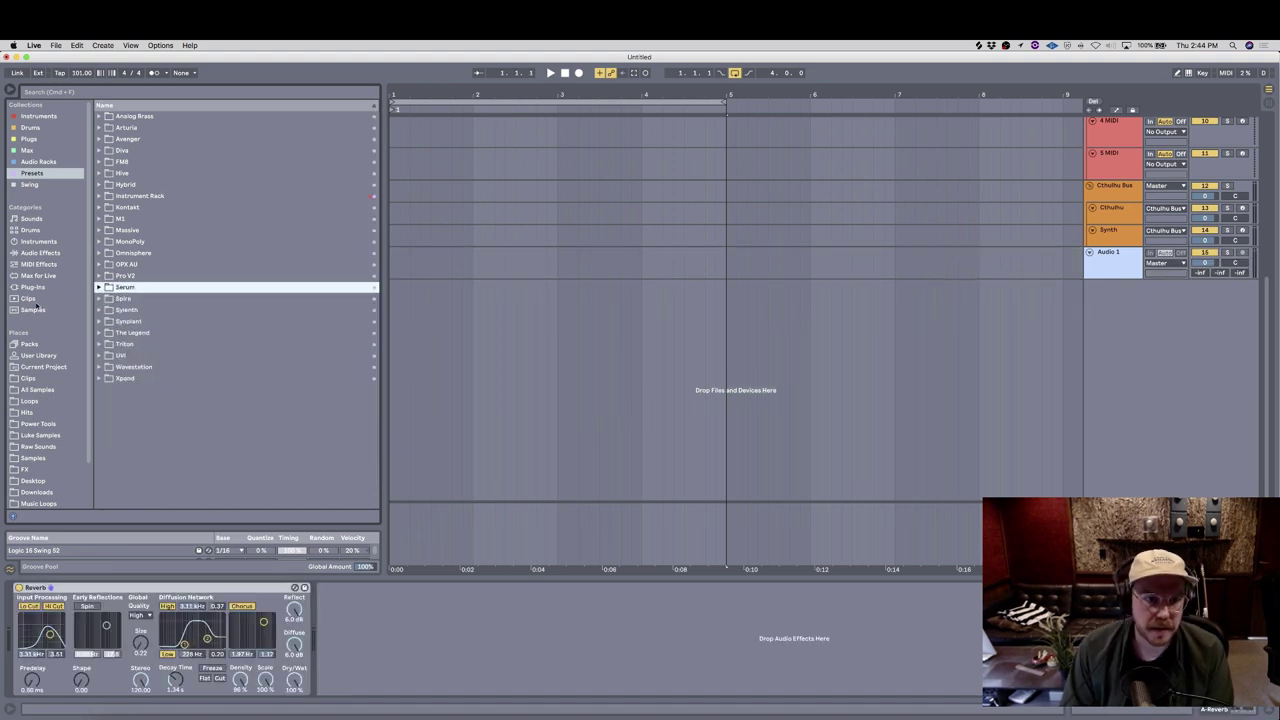
Step: Look through the saved places in the library and display the contents of the Clips folder
click(40, 356)
click(41, 389)
scroll(41, 384, down, 1)
click(38, 373)
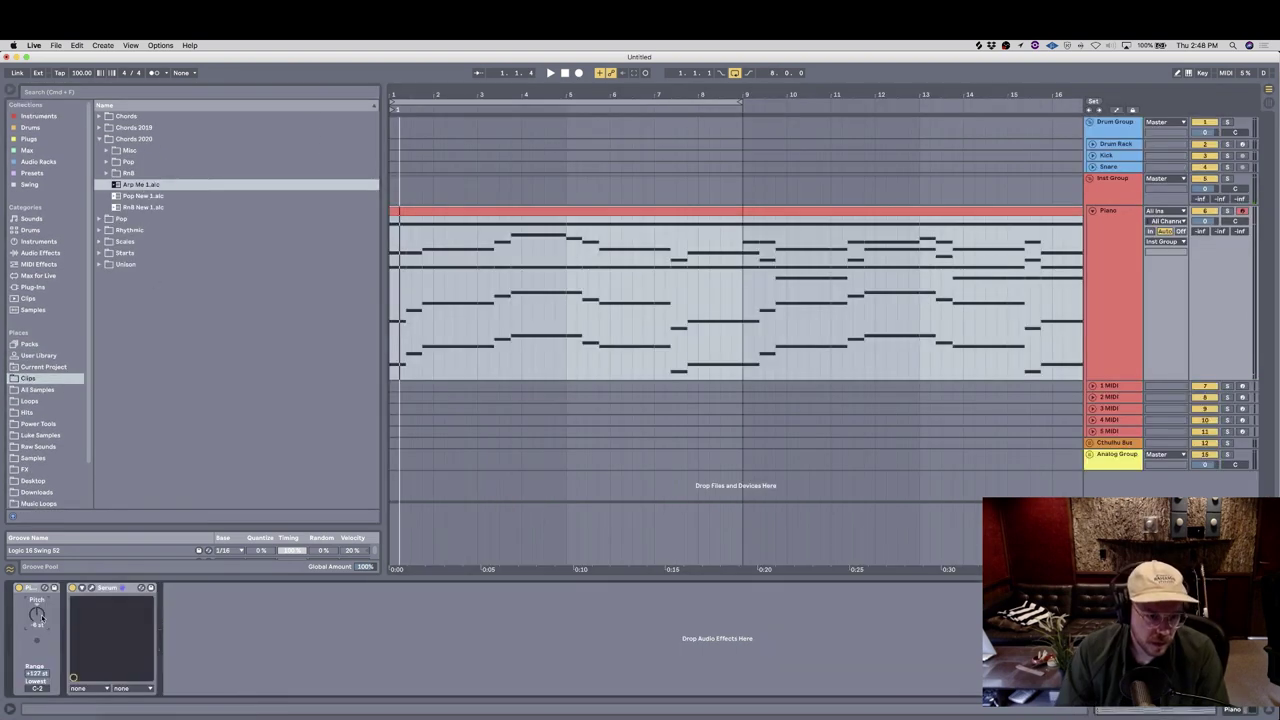
Step: Transpose all notes of the chord clip on the Piano track down one octave and replay it from the start
key(space)
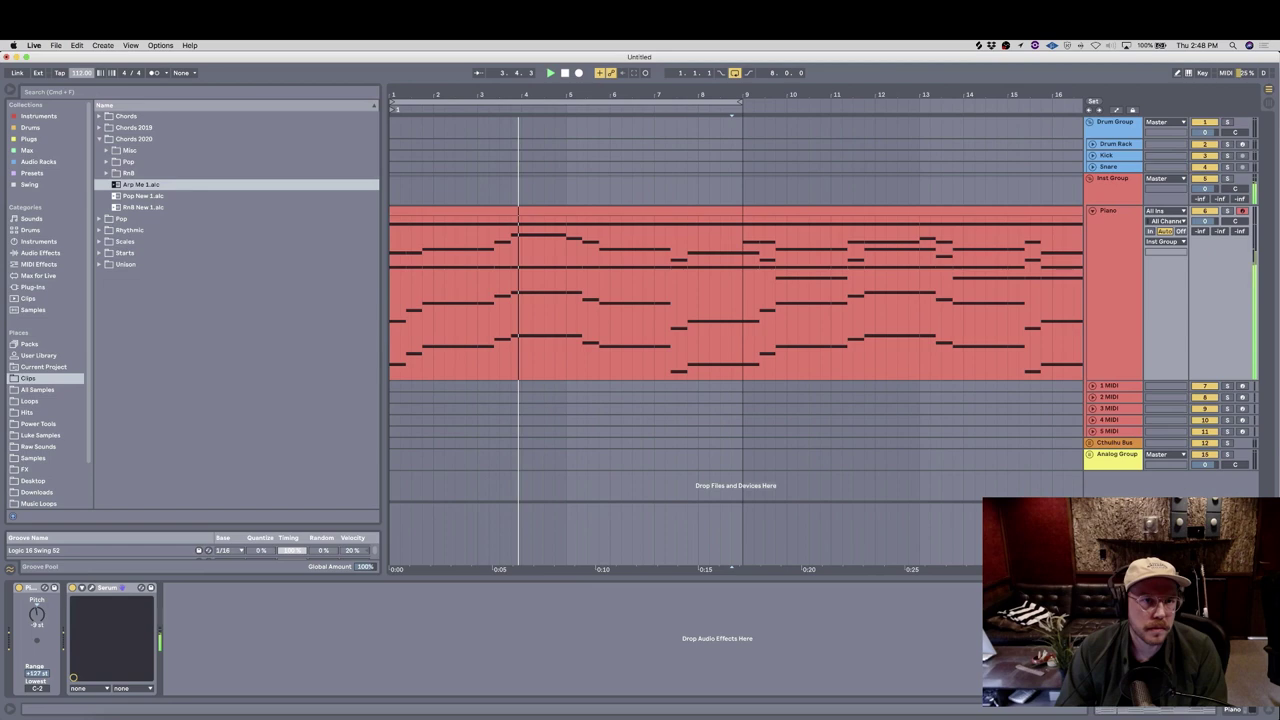
double_click(514, 207)
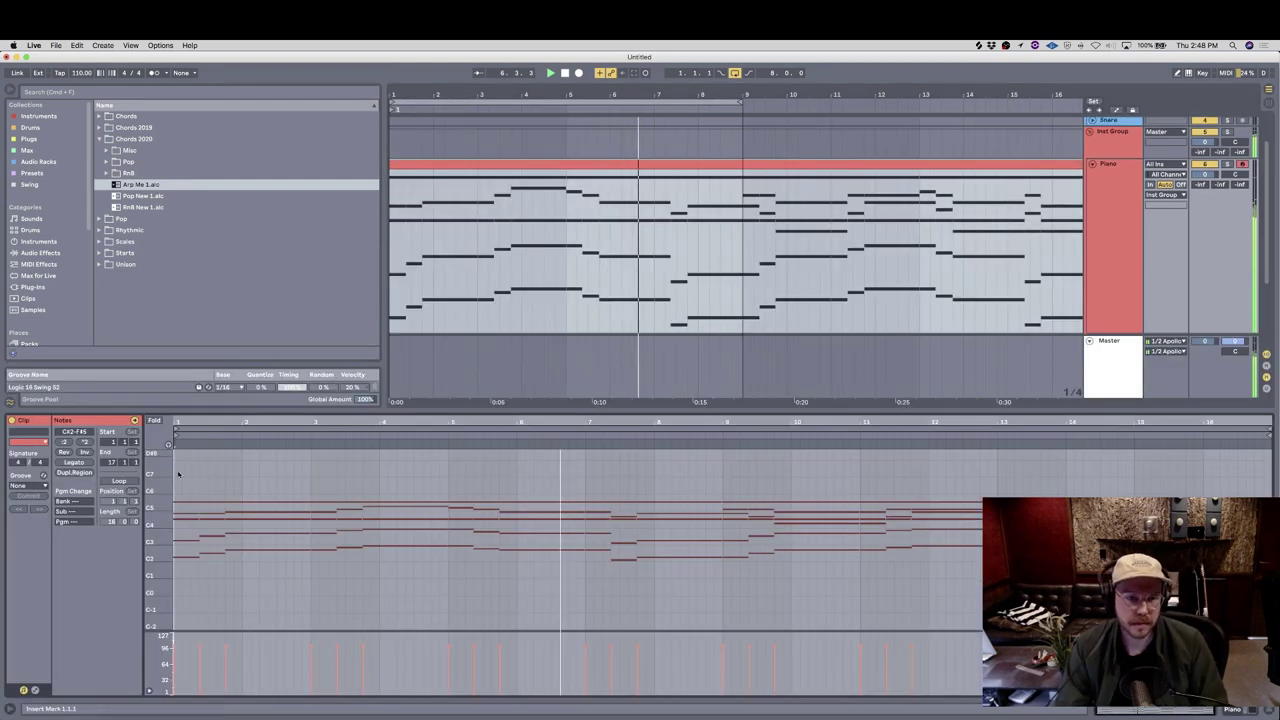
drag(155, 483, 203, 483)
key(super+a)
key(shift+Down)
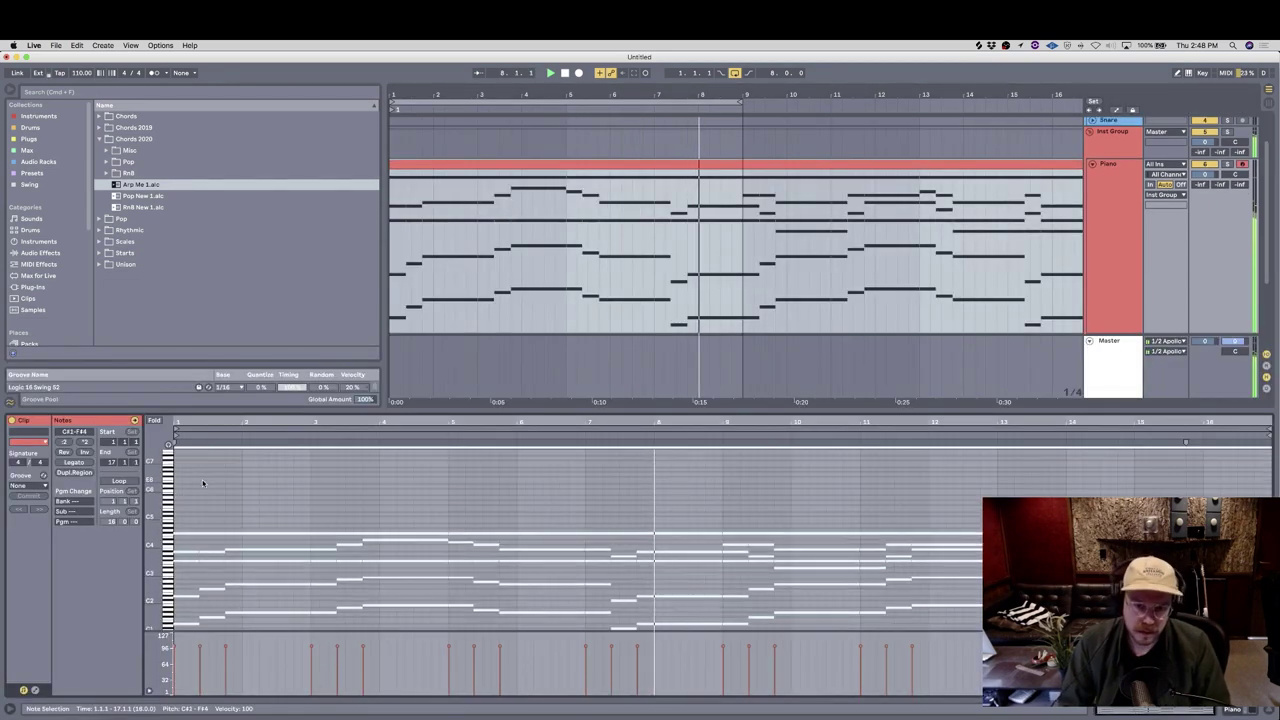
key(space)
key(space)
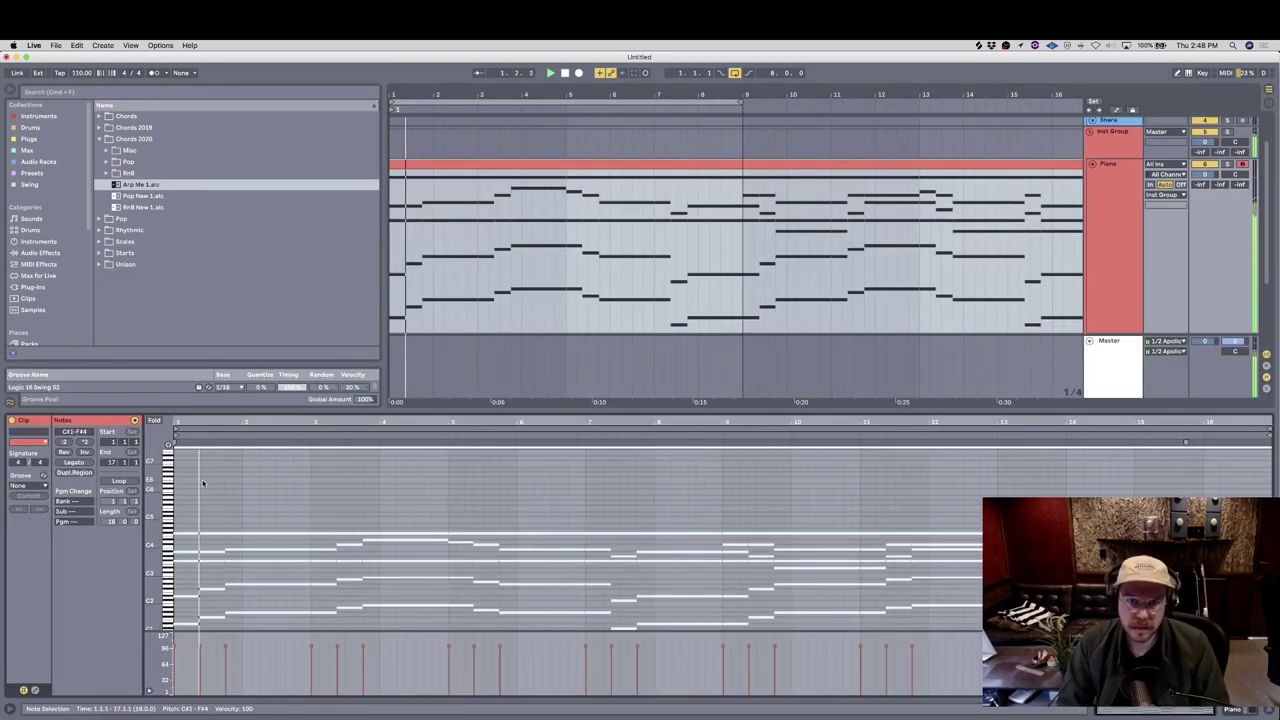
key(shift+Tab)
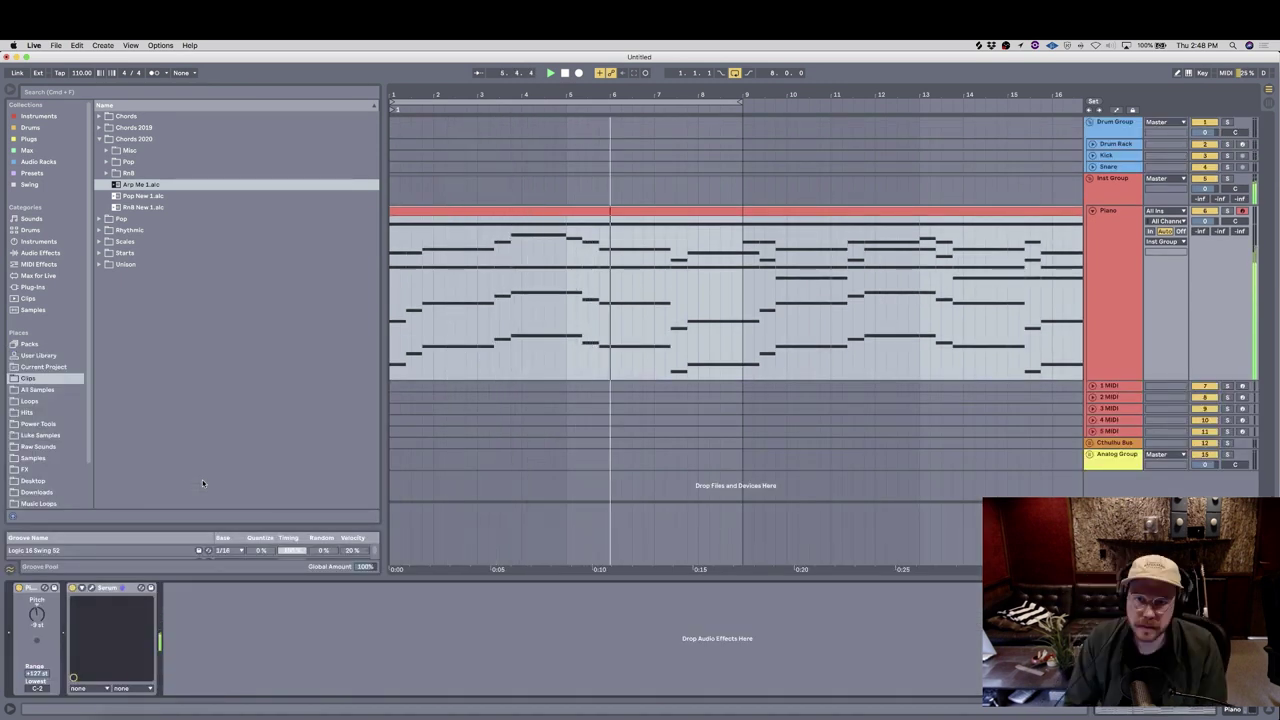
Step: Loop the arrangement over the full 16-bar length of the Piano clip
click(517, 210)
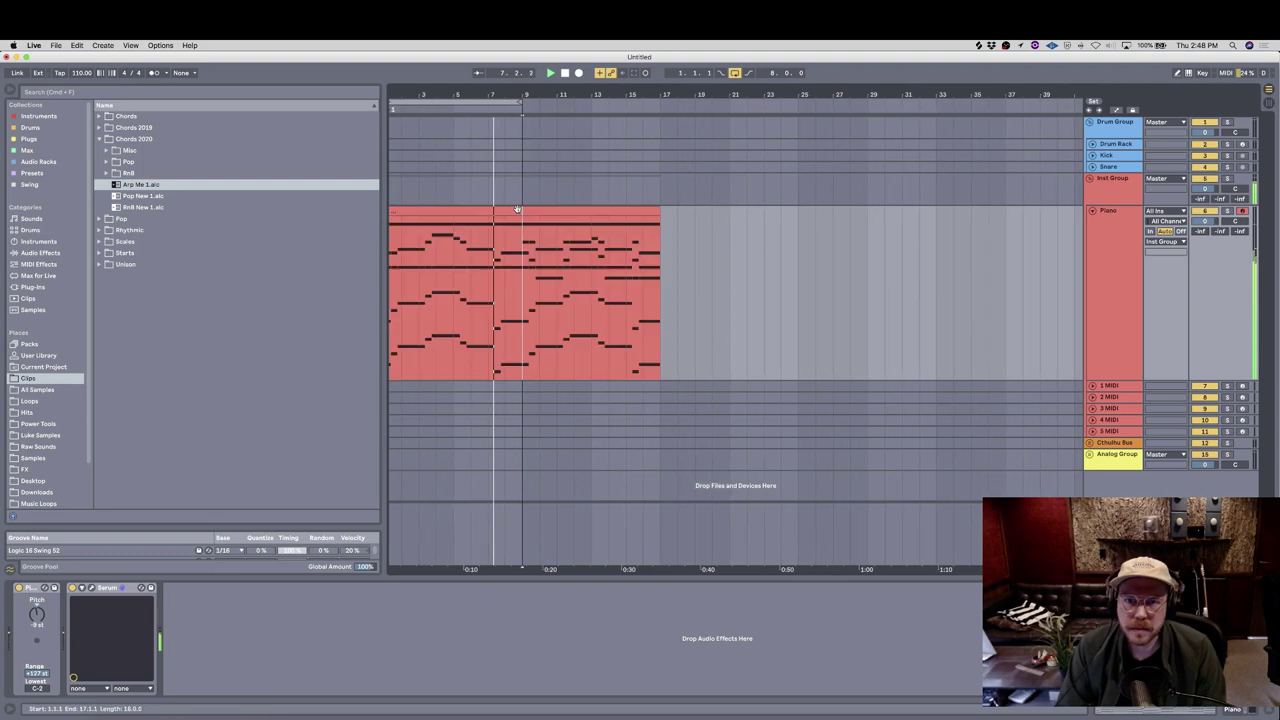
click(515, 211)
key(super+l)
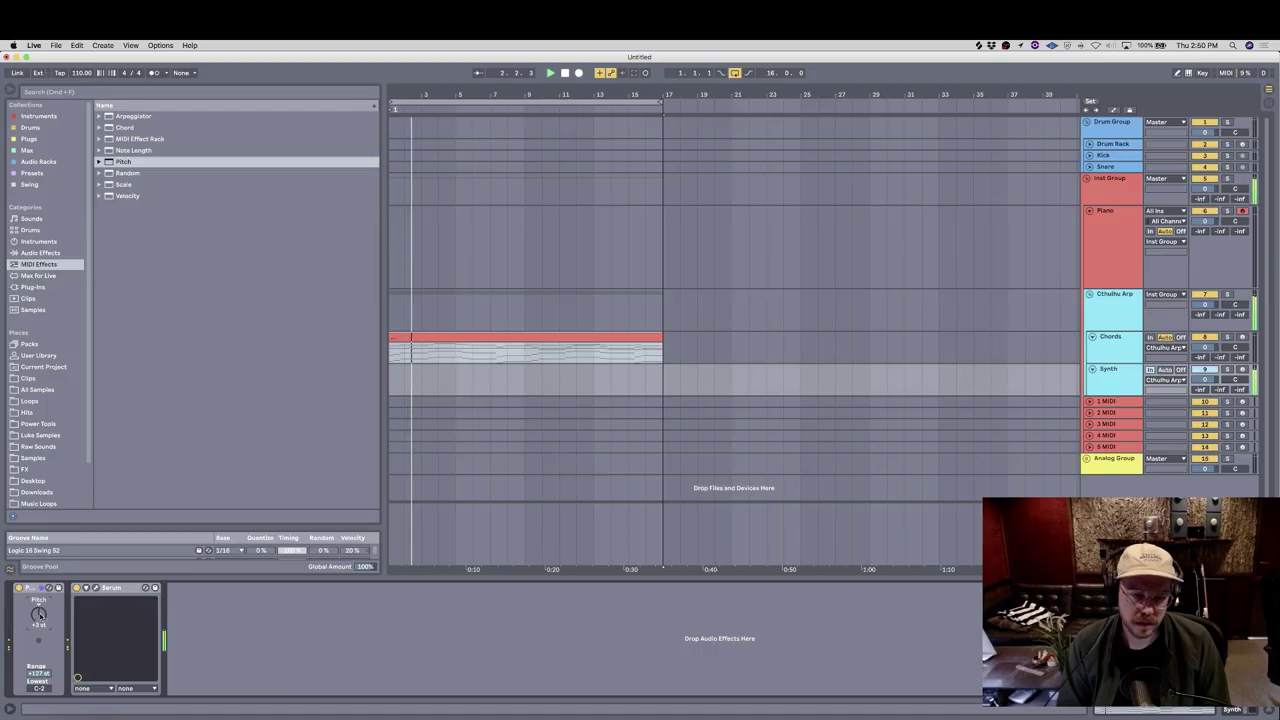
Step: Show Serum on the Synth track, set oscillator A's octave to -1 and display envelope 2
key(super+alt+p)
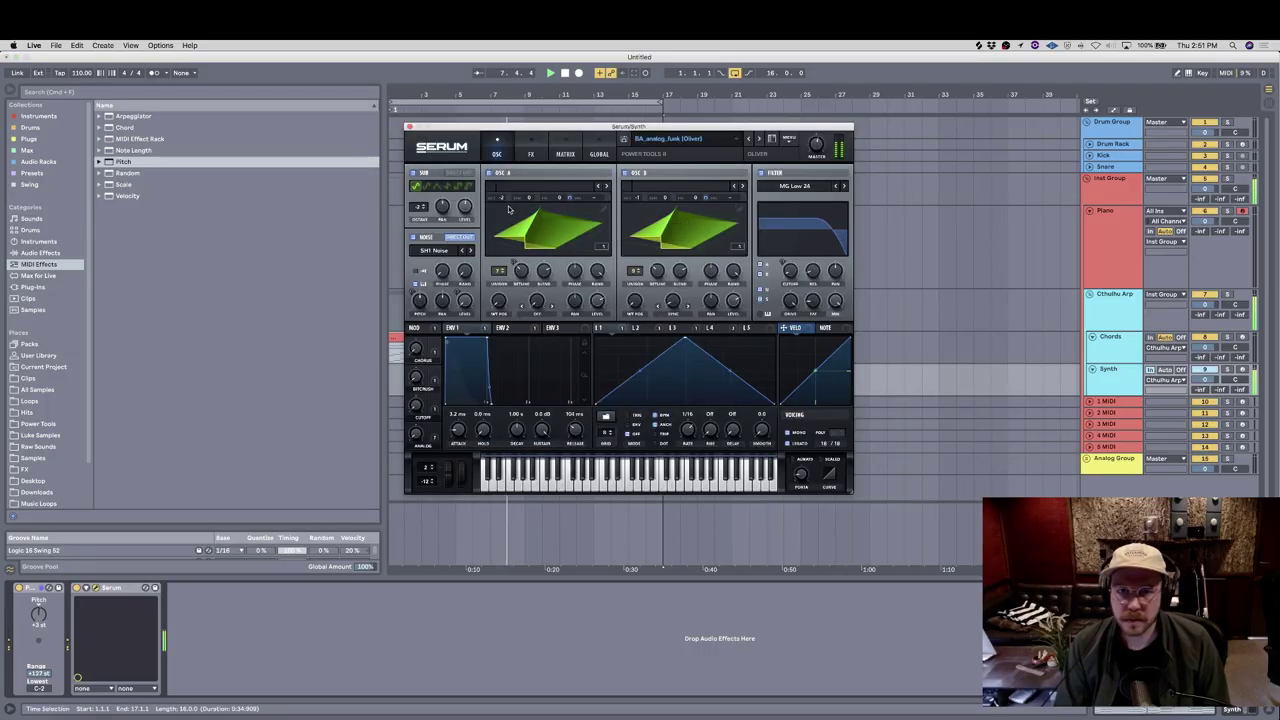
drag(502, 197, 505, 193)
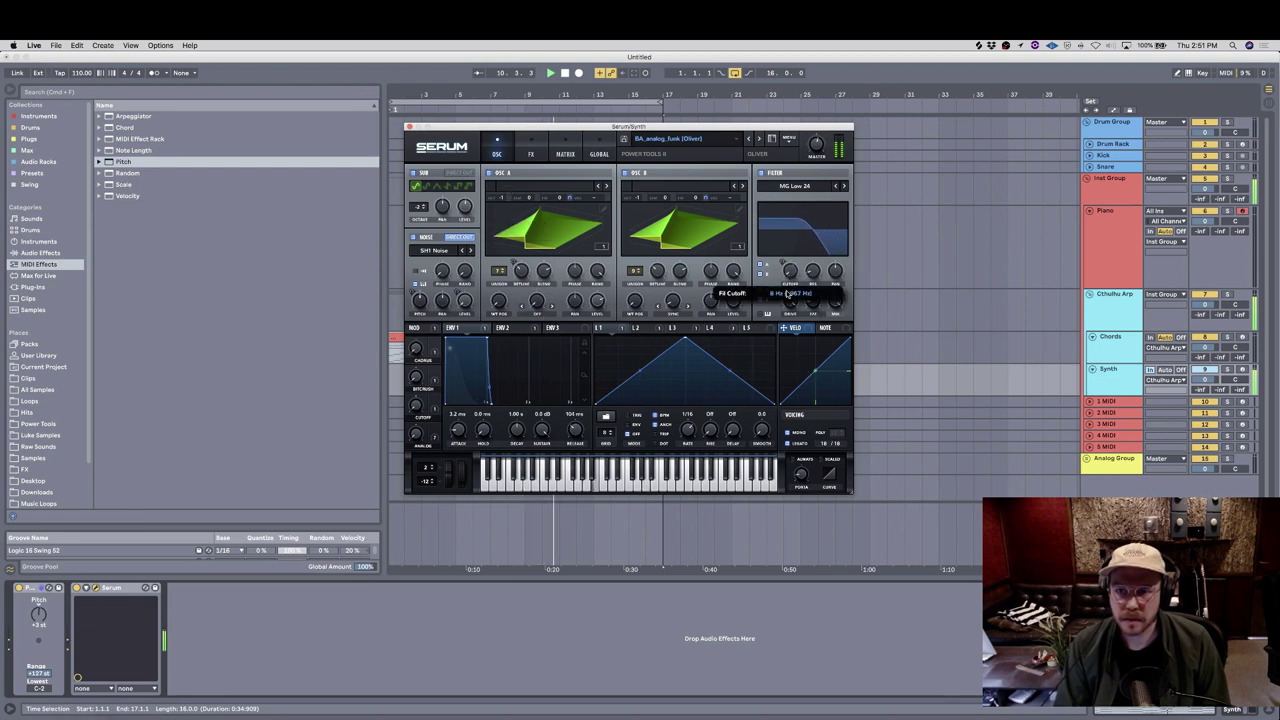
click(510, 328)
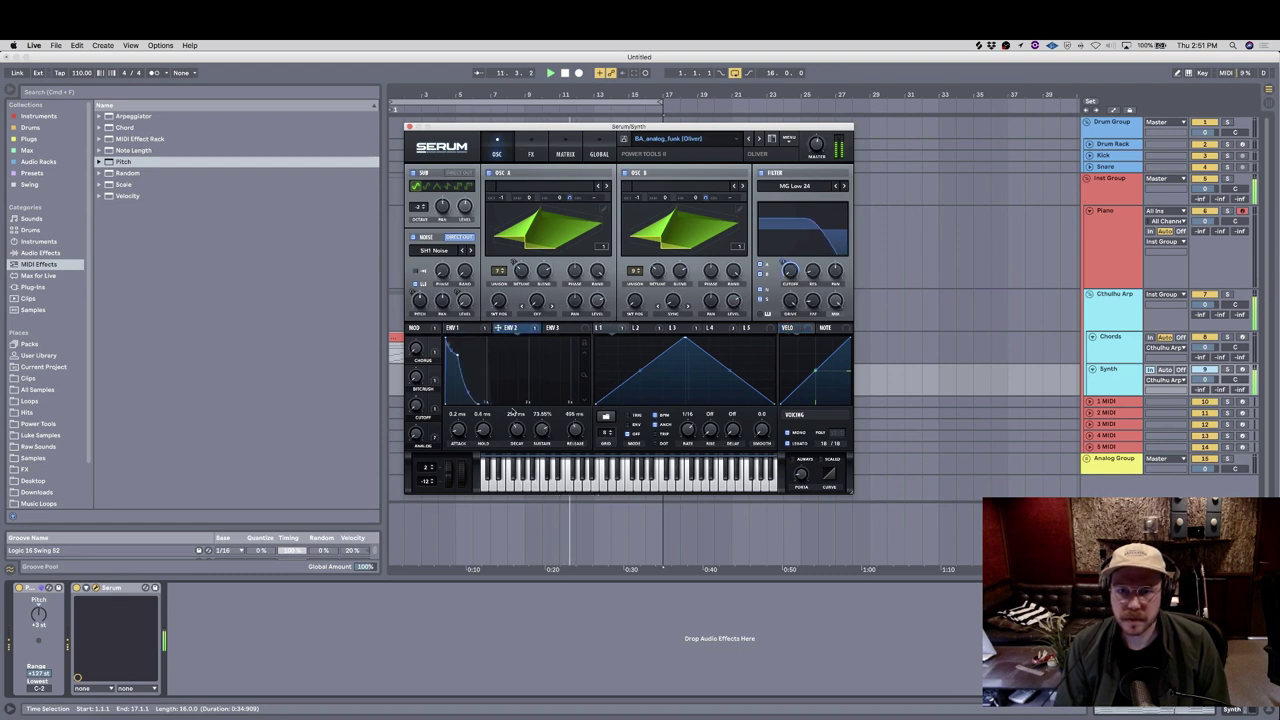
Step: Adjust Serum's reverb size, keep the Plate type, set the wet mix to 17%, and close the plug-in window
click(531, 153)
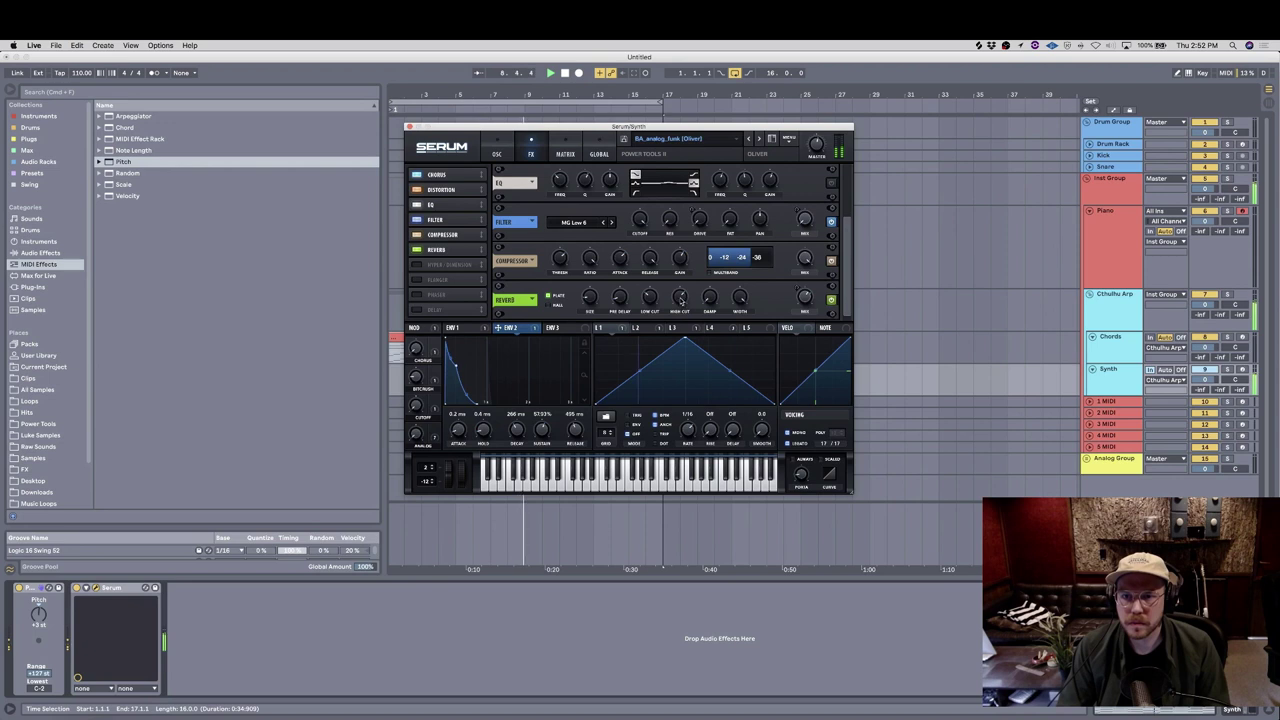
mouse_move(677, 314)
drag(664, 332, 671, 324)
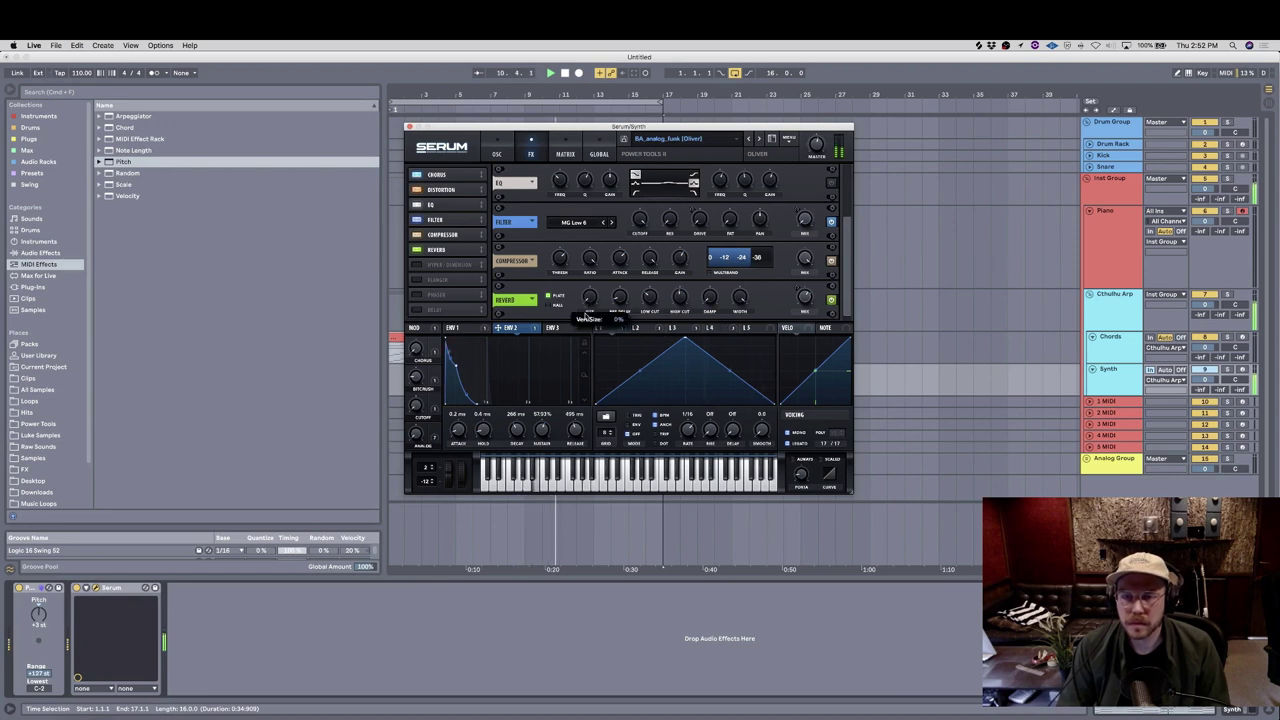
drag(591, 300, 603, 264)
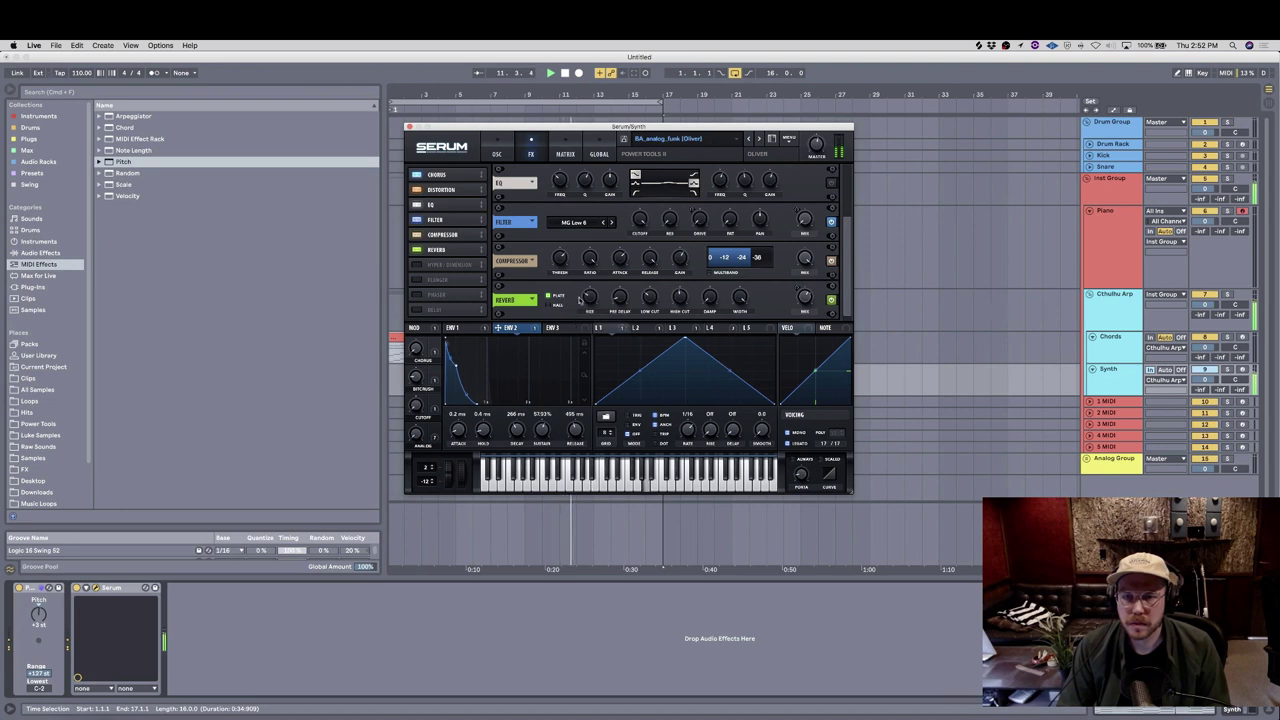
click(550, 304)
click(549, 296)
mouse_move(801, 314)
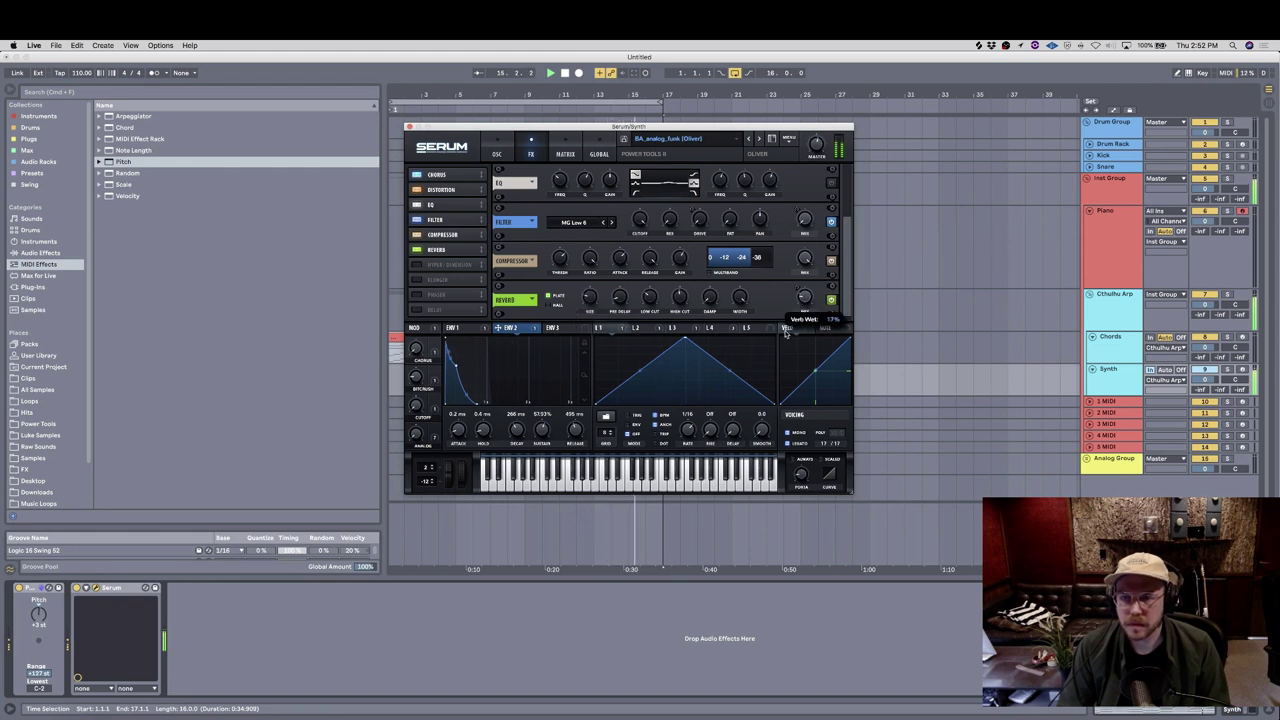
click(408, 126)
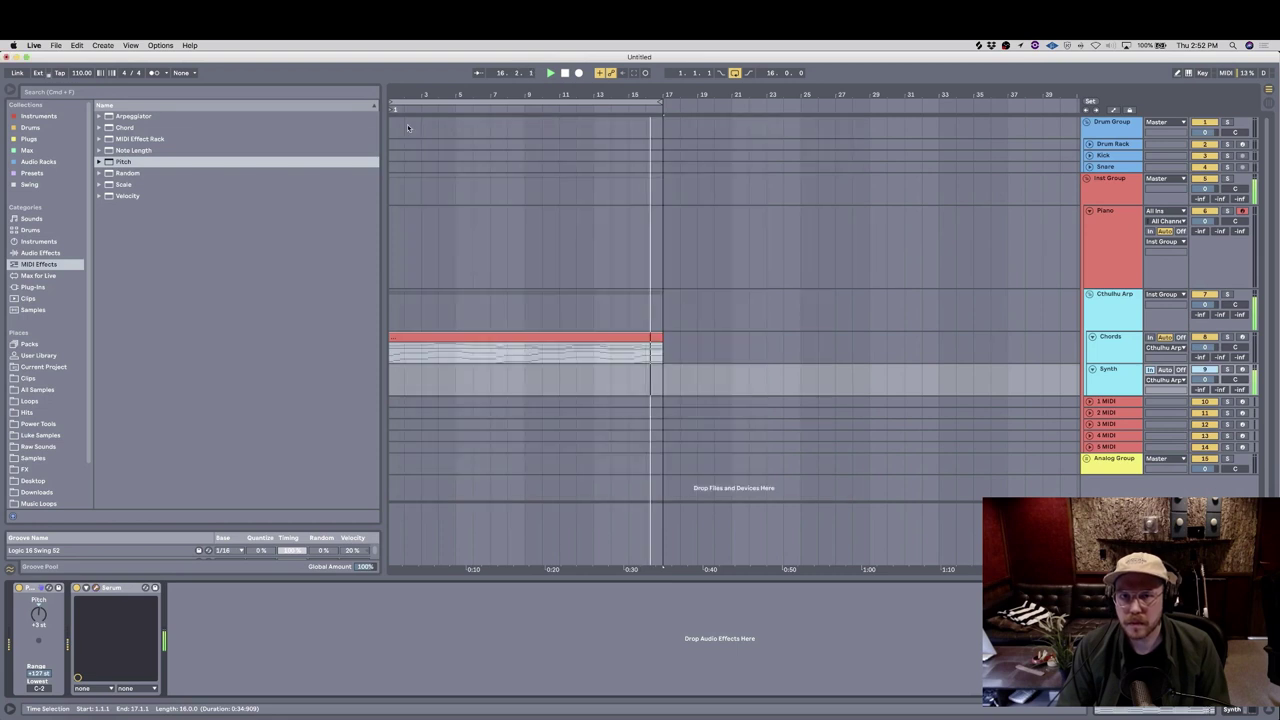
Step: Enable the Hyper/Dimension effect in the Synth track's Serum, adjust its mix and close the plug-in window
click(1114, 350)
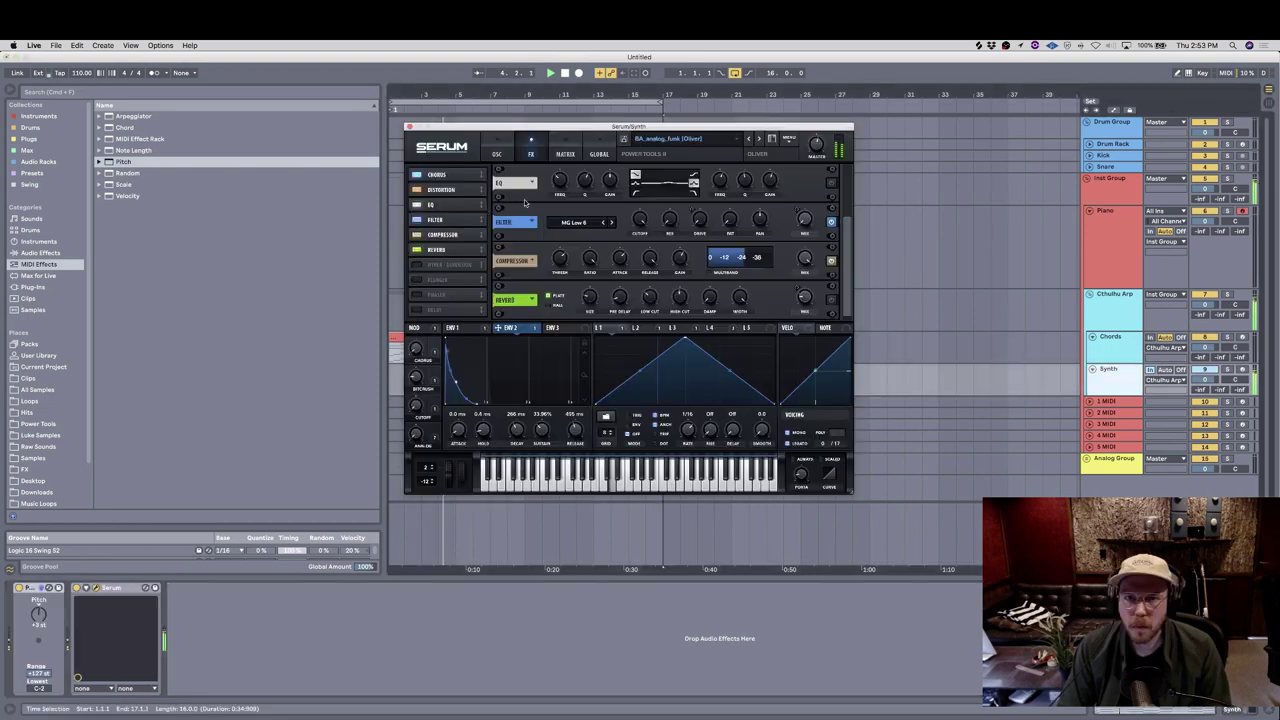
click(445, 264)
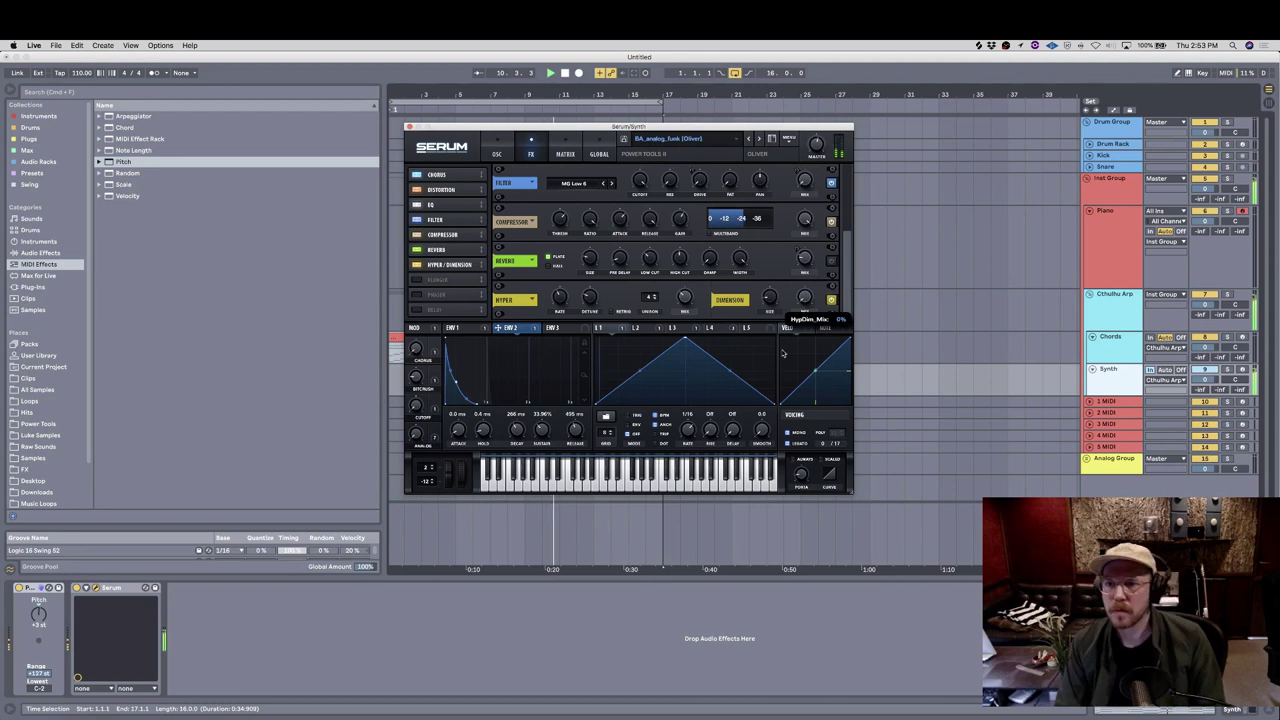
click(409, 127)
click(620, 283)
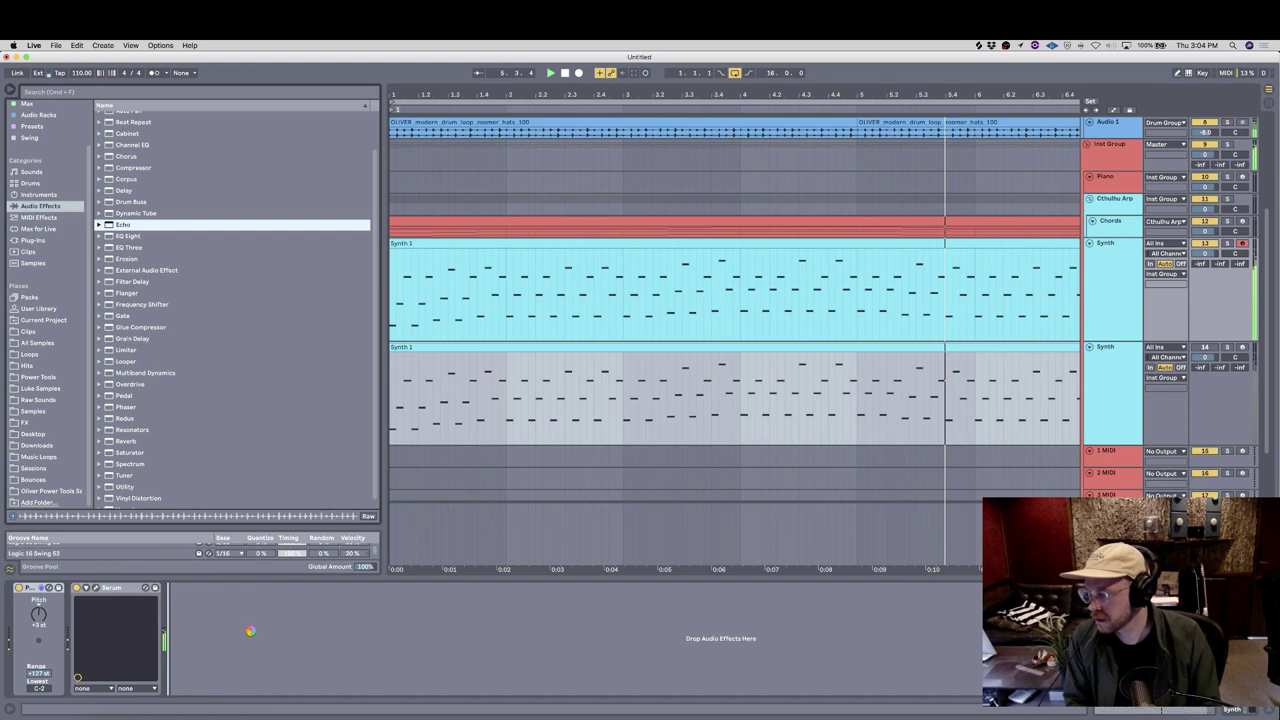
Step: Add an Echo effect after Serum on the Synth track and replay the loop from the start
drag(250, 631, 251, 632)
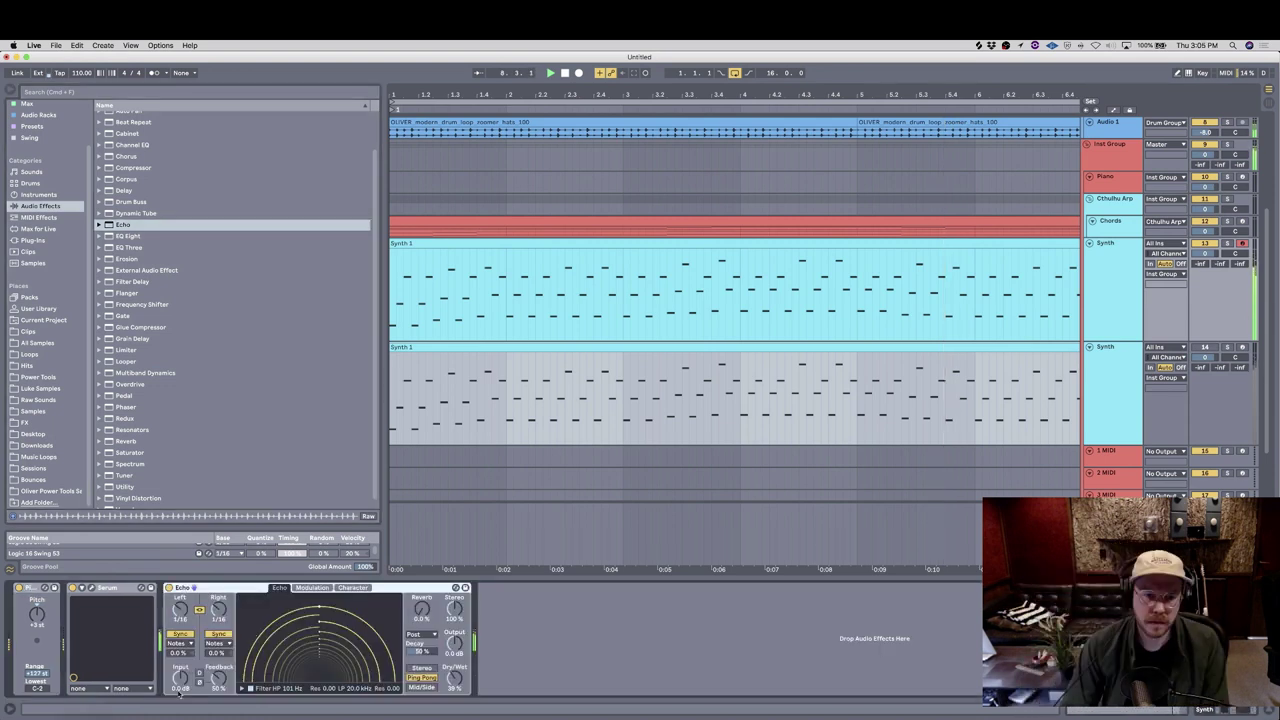
key(space)
key(space)
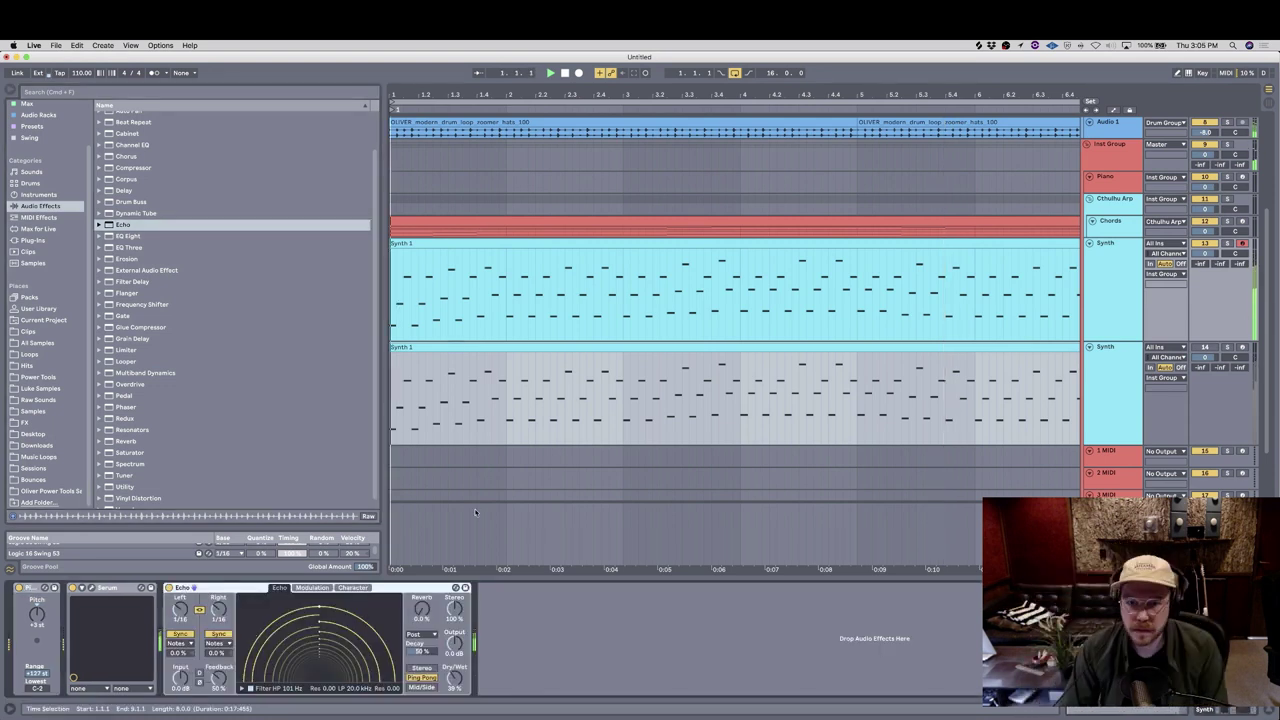
Step: Loop the arrangement over the 8-bar clip on the lower Synth track
scroll(689, 354, down, 5)
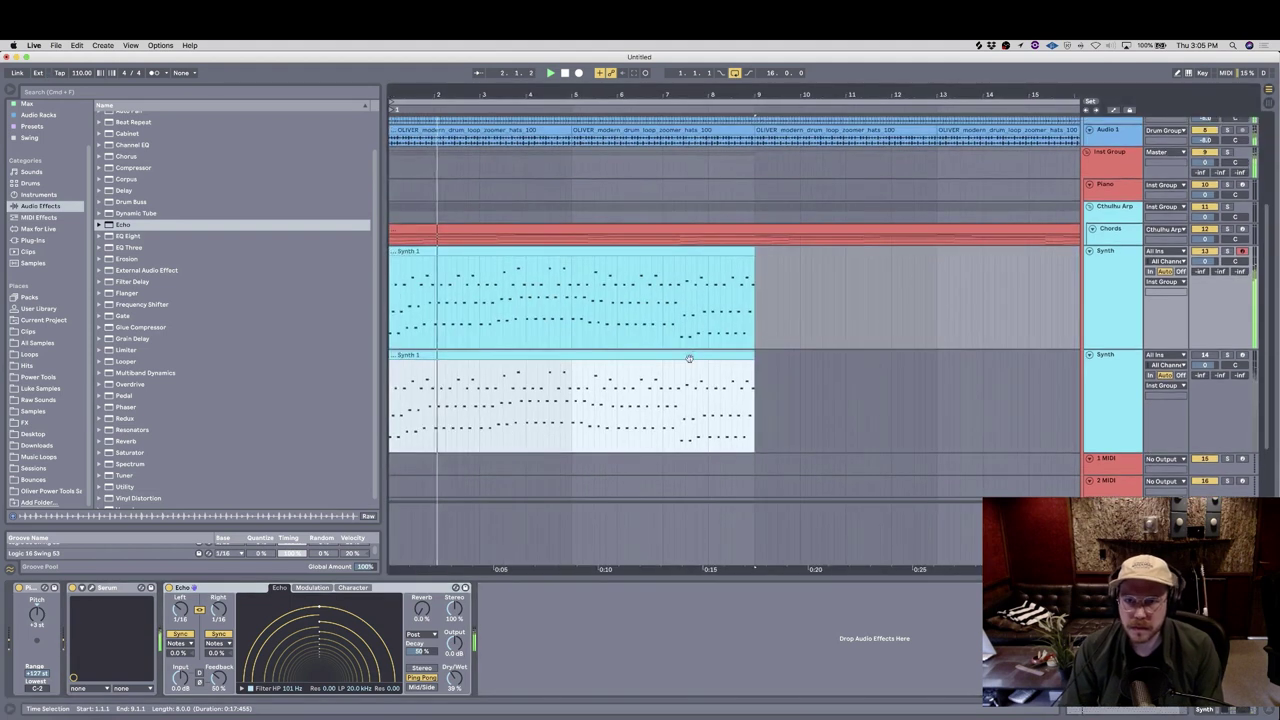
click(669, 354)
key(super+l)
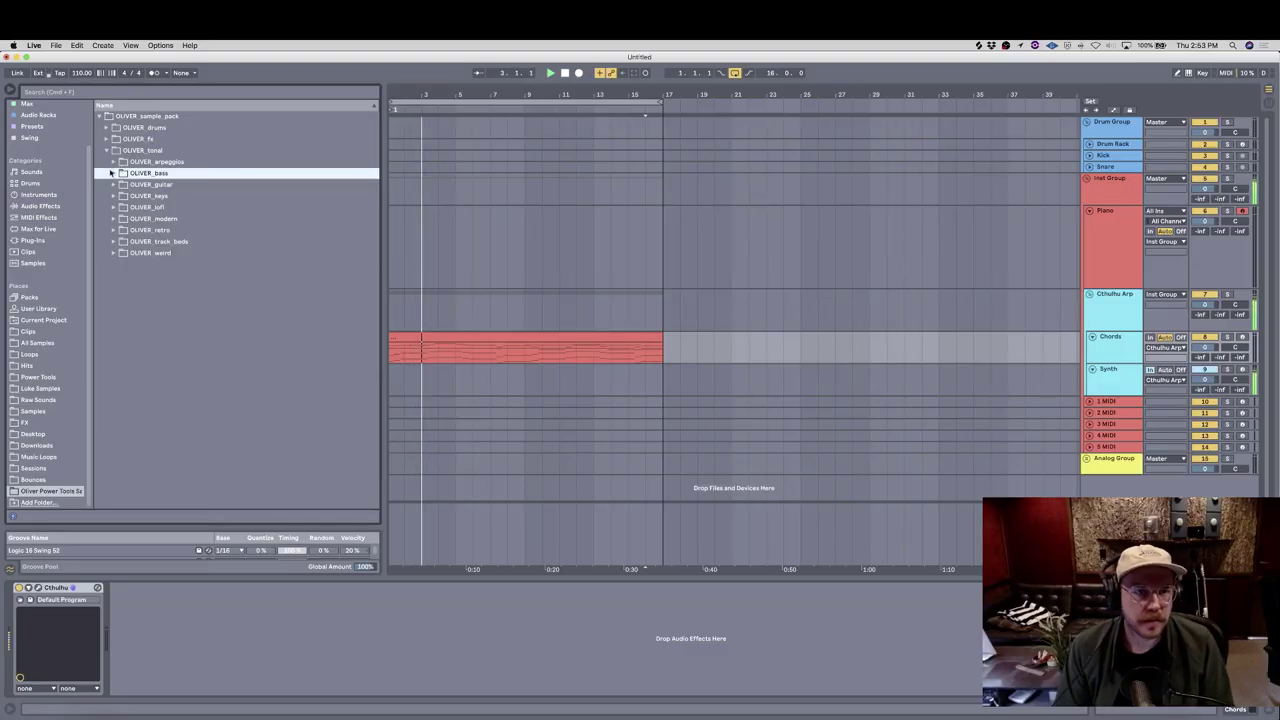
Step: Audition drum fills and glitch IDM drum loops from the OLIVER_drums sample folder
click(107, 128)
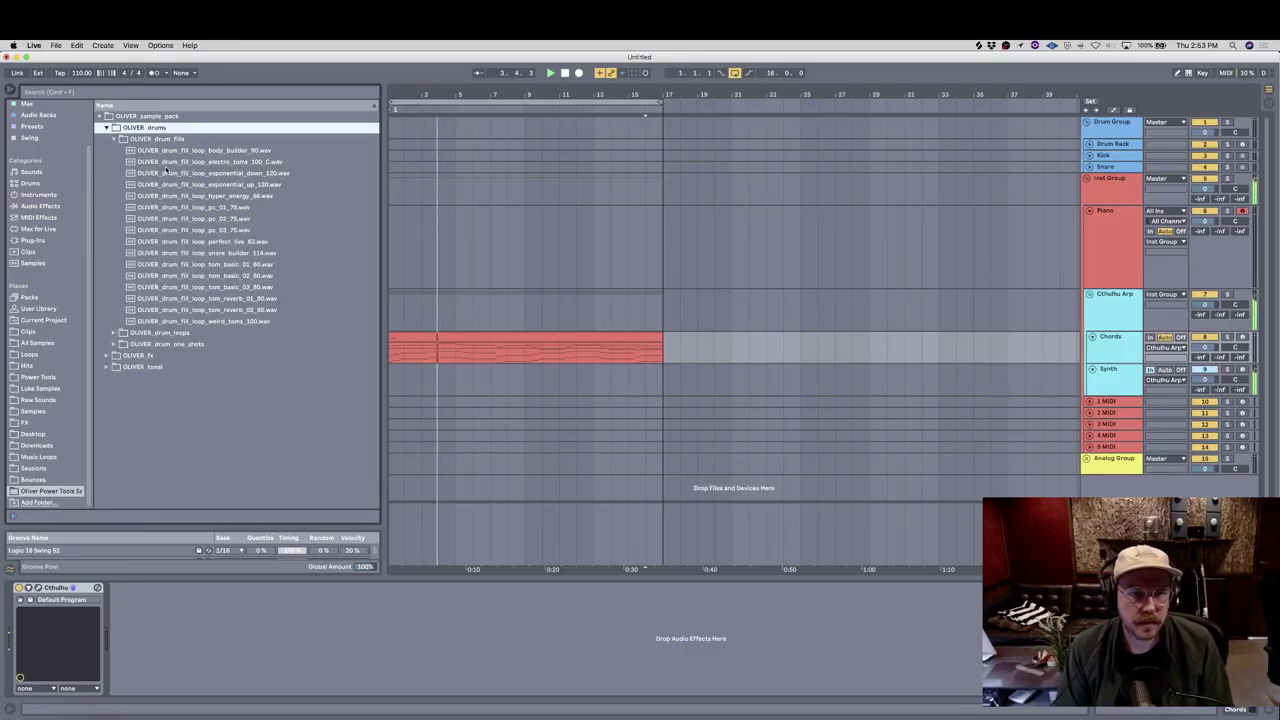
click(168, 163)
click(171, 184)
click(172, 207)
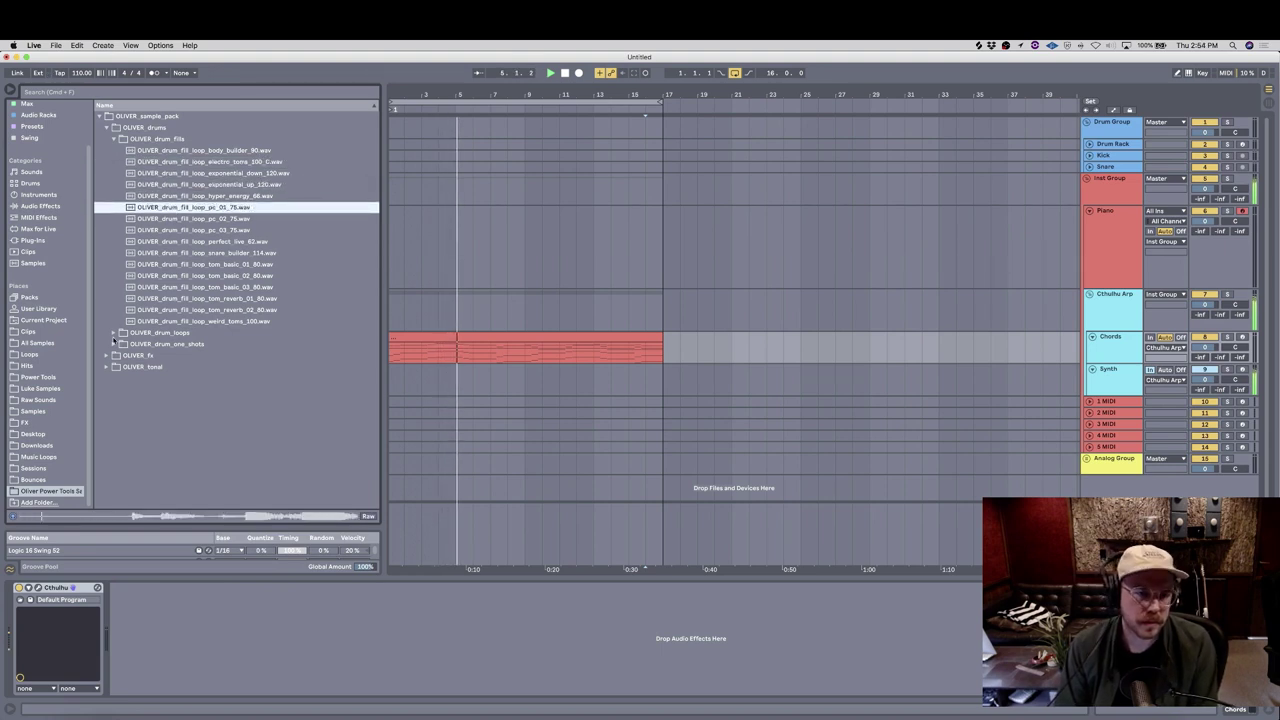
click(215, 241)
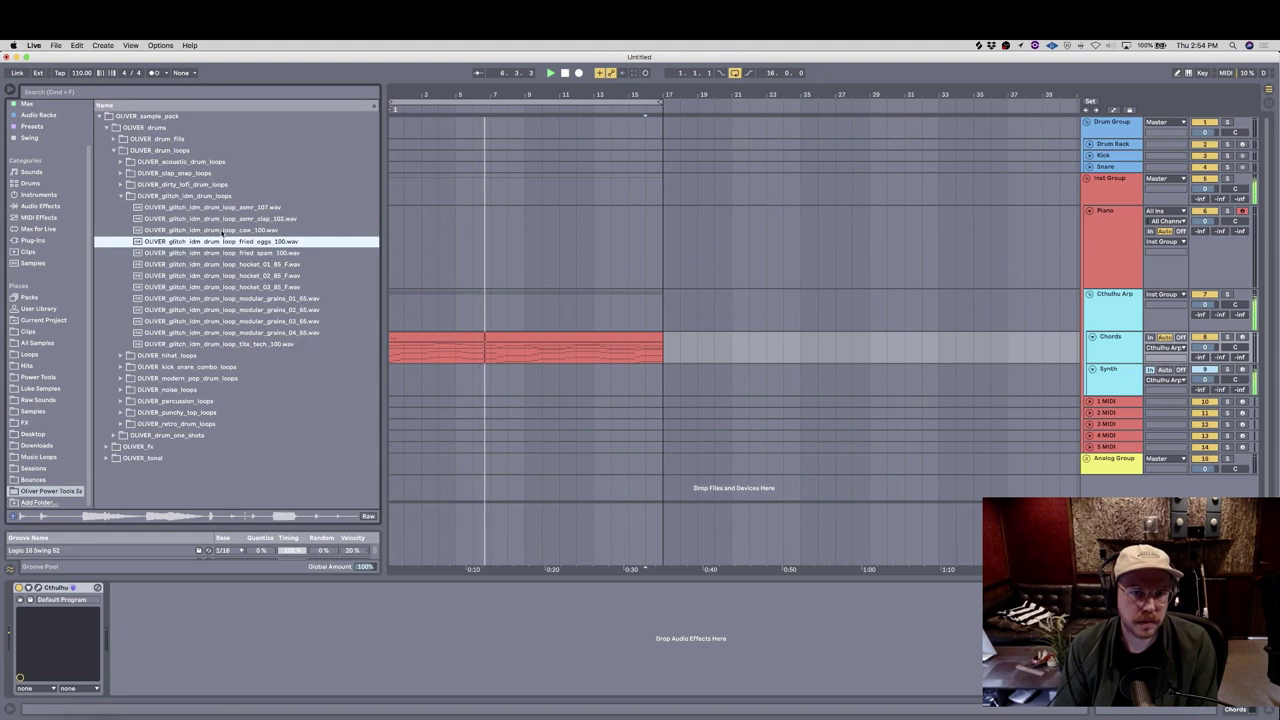
click(222, 231)
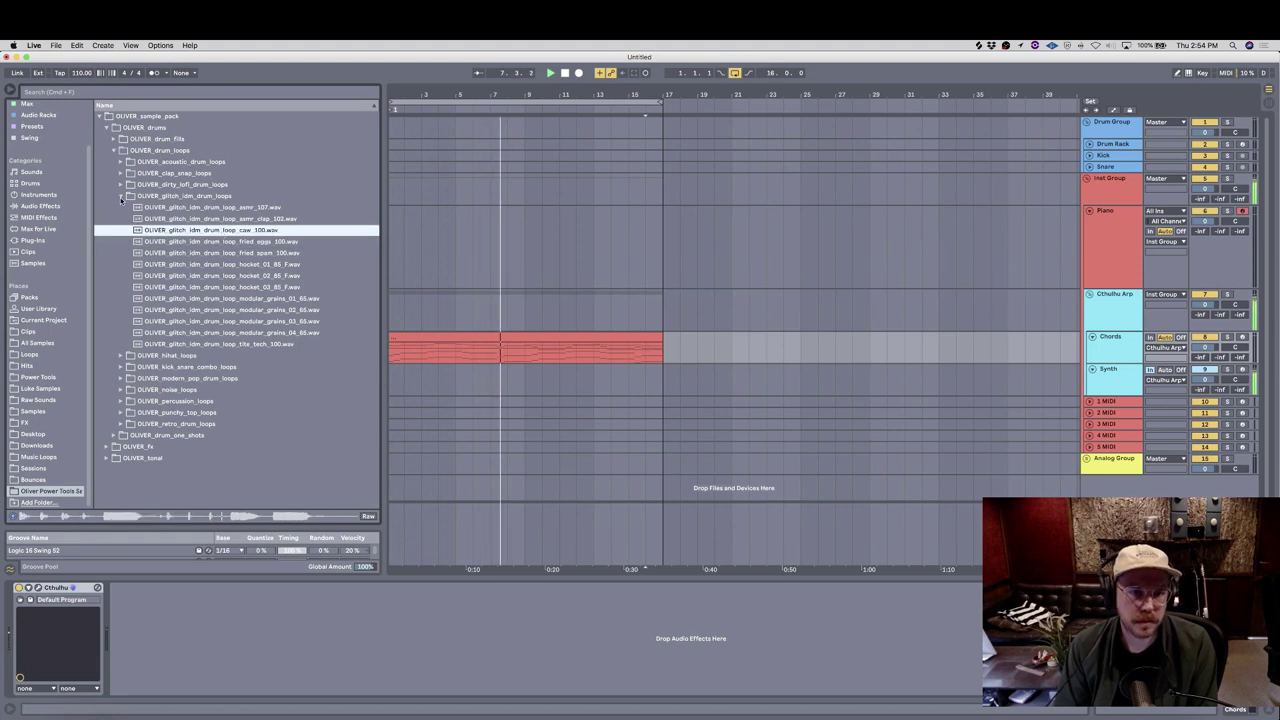
click(121, 197)
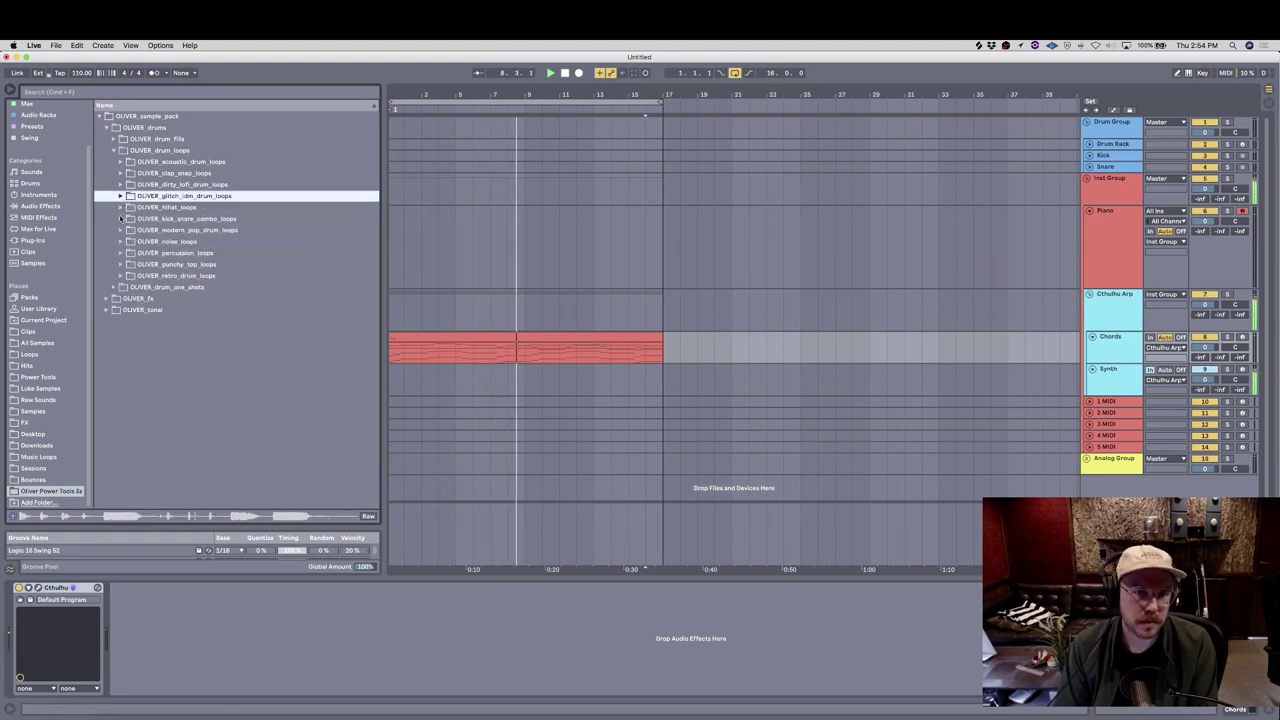
Step: Audition the kick snare combo loops from analog_house_120 through clean_simple_100 over the track and stop playback
click(120, 218)
click(160, 230)
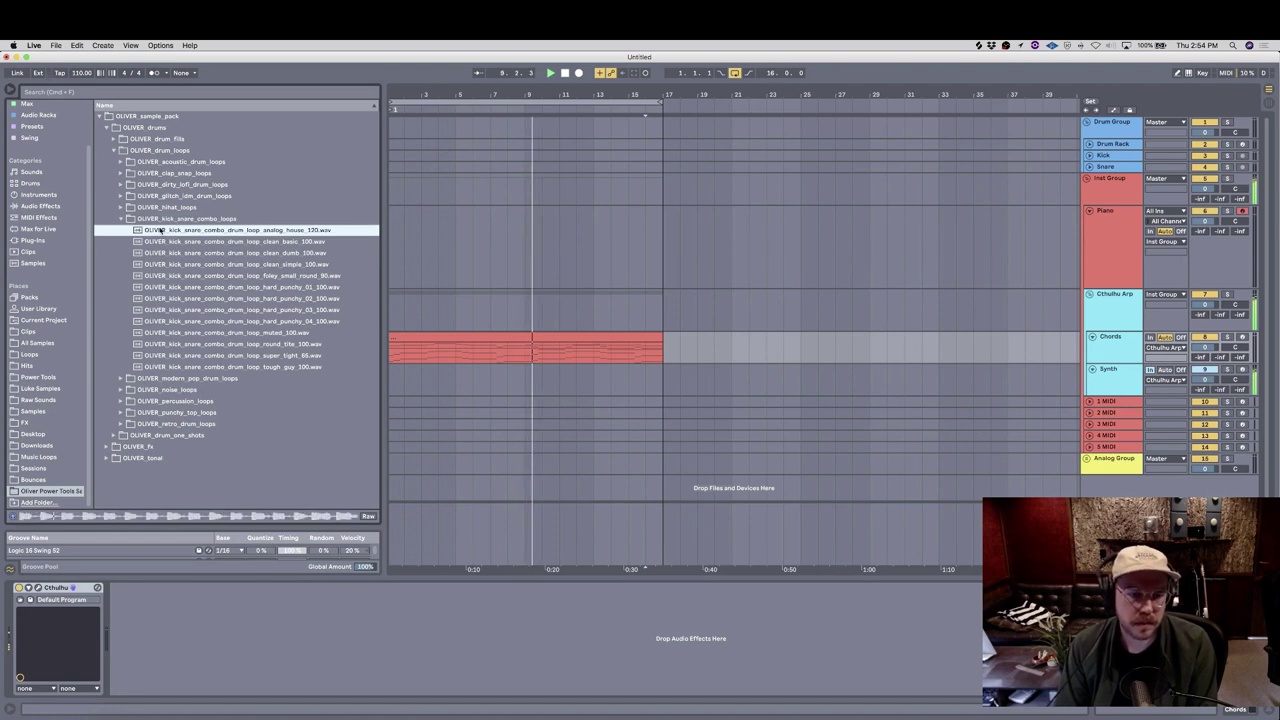
key(Down)
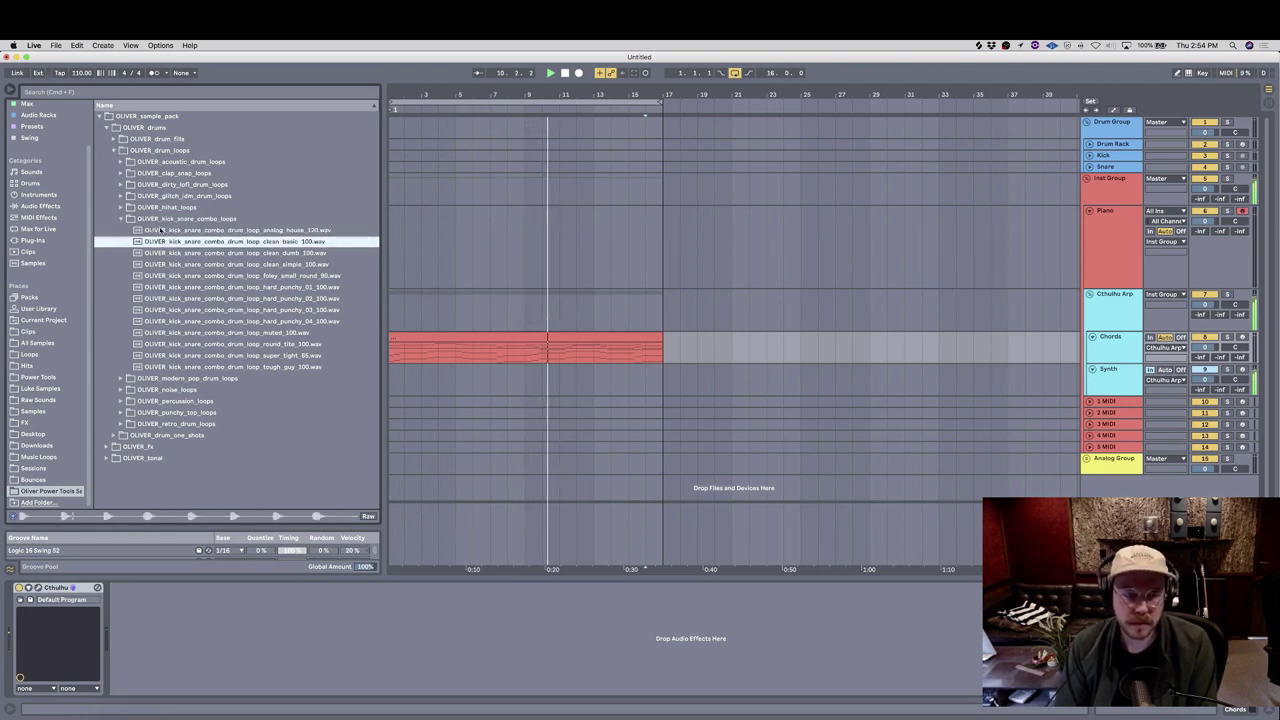
key(Down)
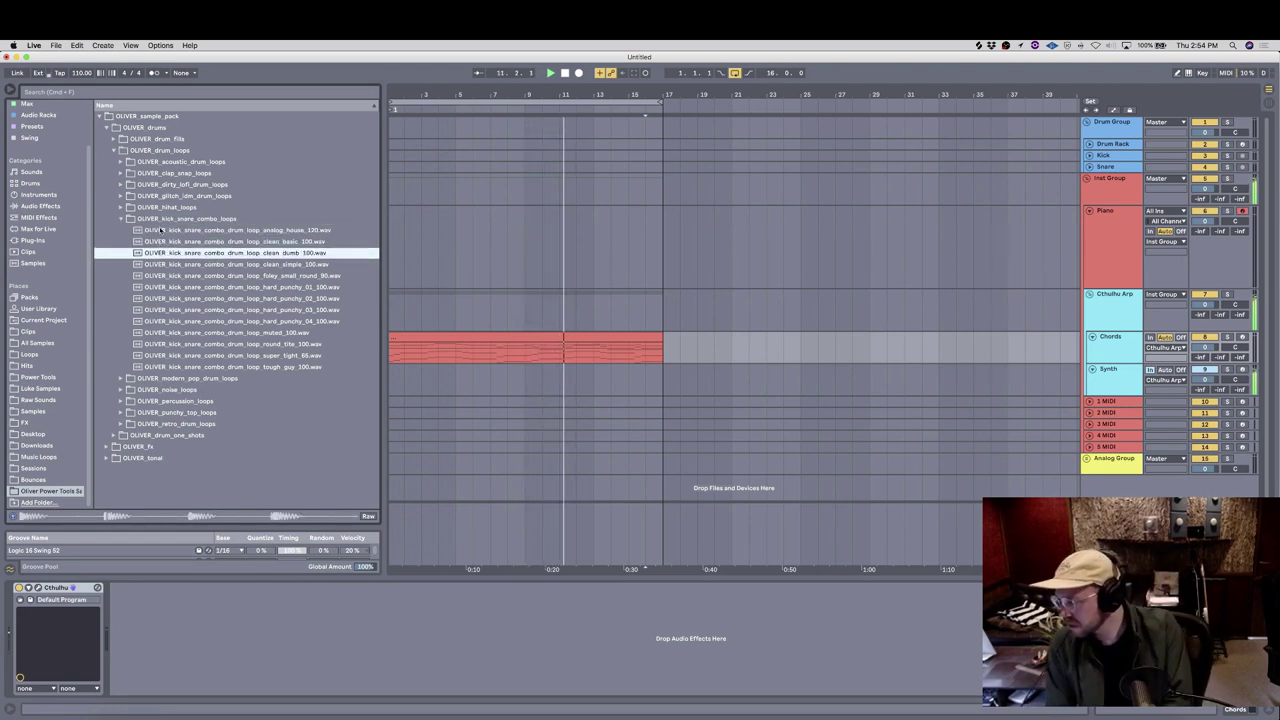
key(Down)
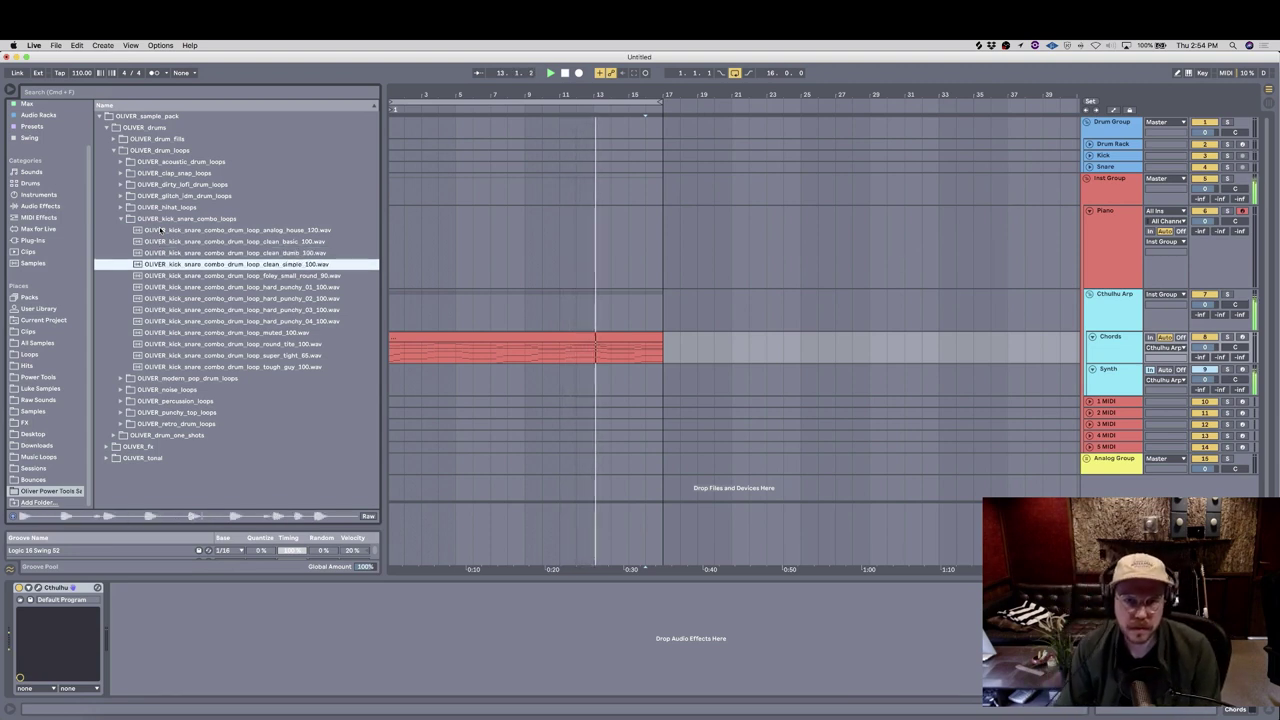
key(space)
Step: Place the clean_simple_100 kick snare combo loop at the start of the Snare track and select its clip
click(749, 240)
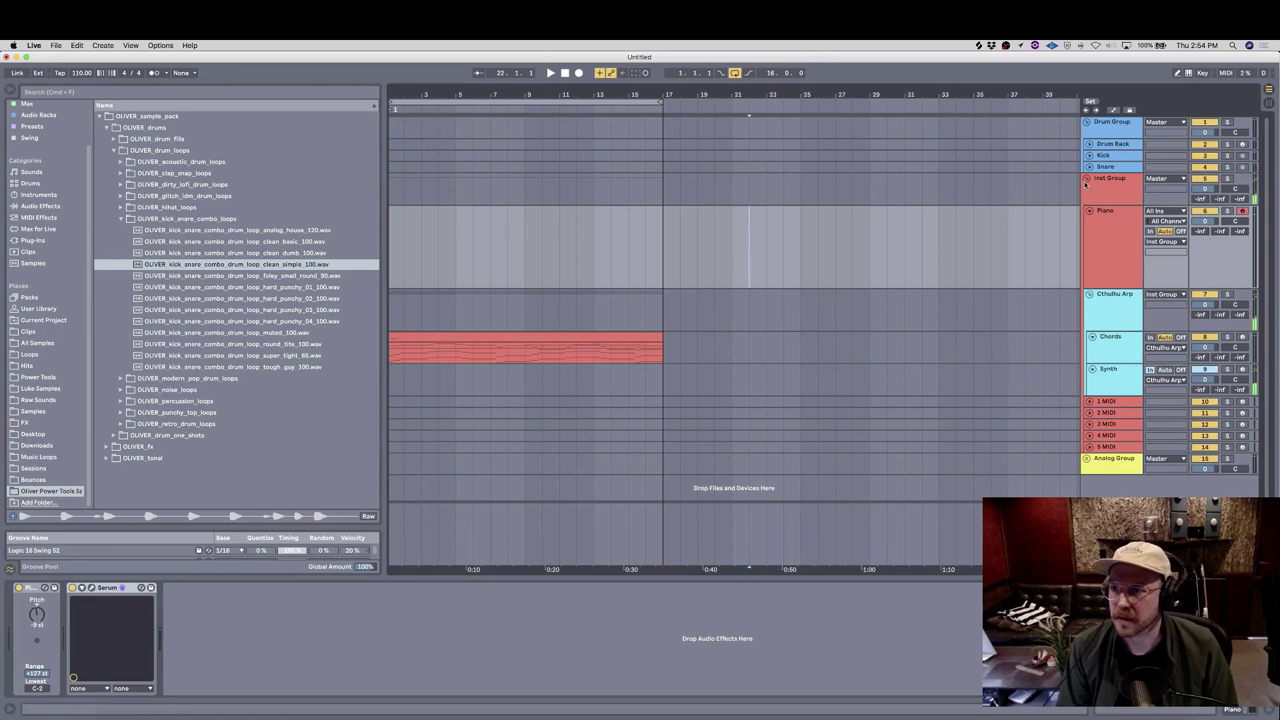
click(1133, 168)
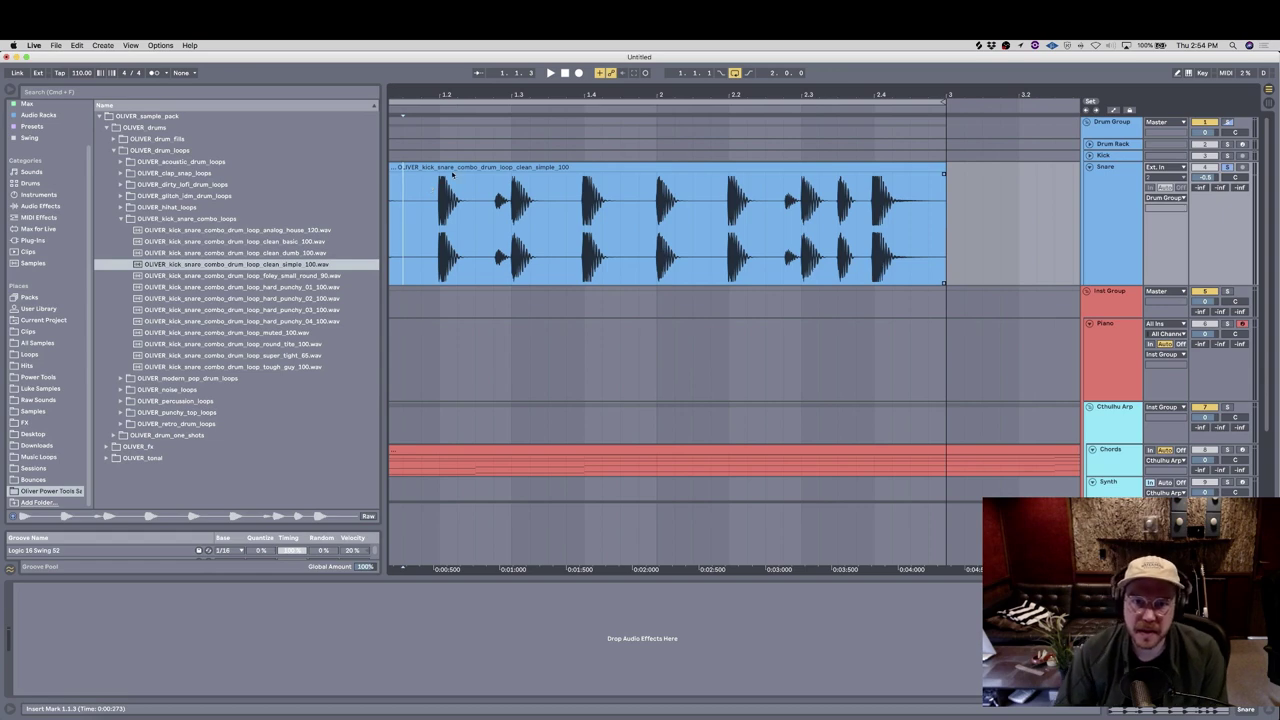
click(453, 169)
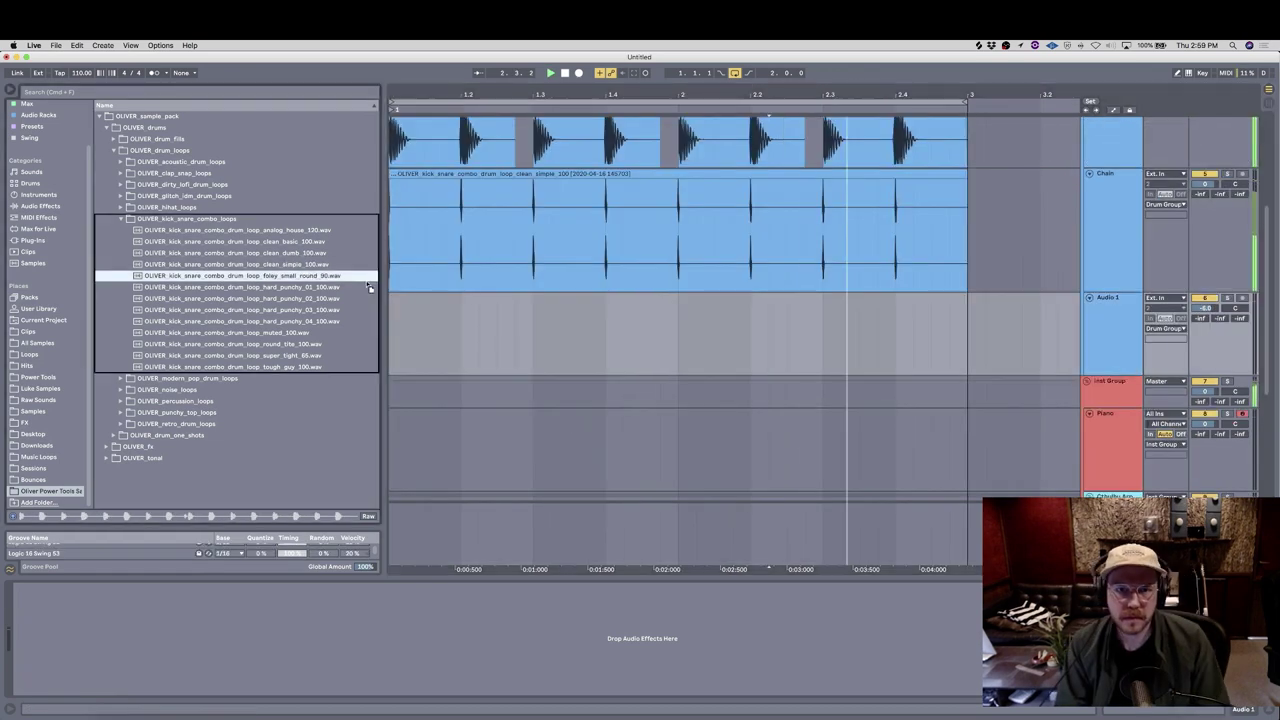
Step: Add the foley_small_round_90 kick snare combo loop at bar 1 of the new Audio 1 track and mark bar 3
drag(240, 275, 397, 318)
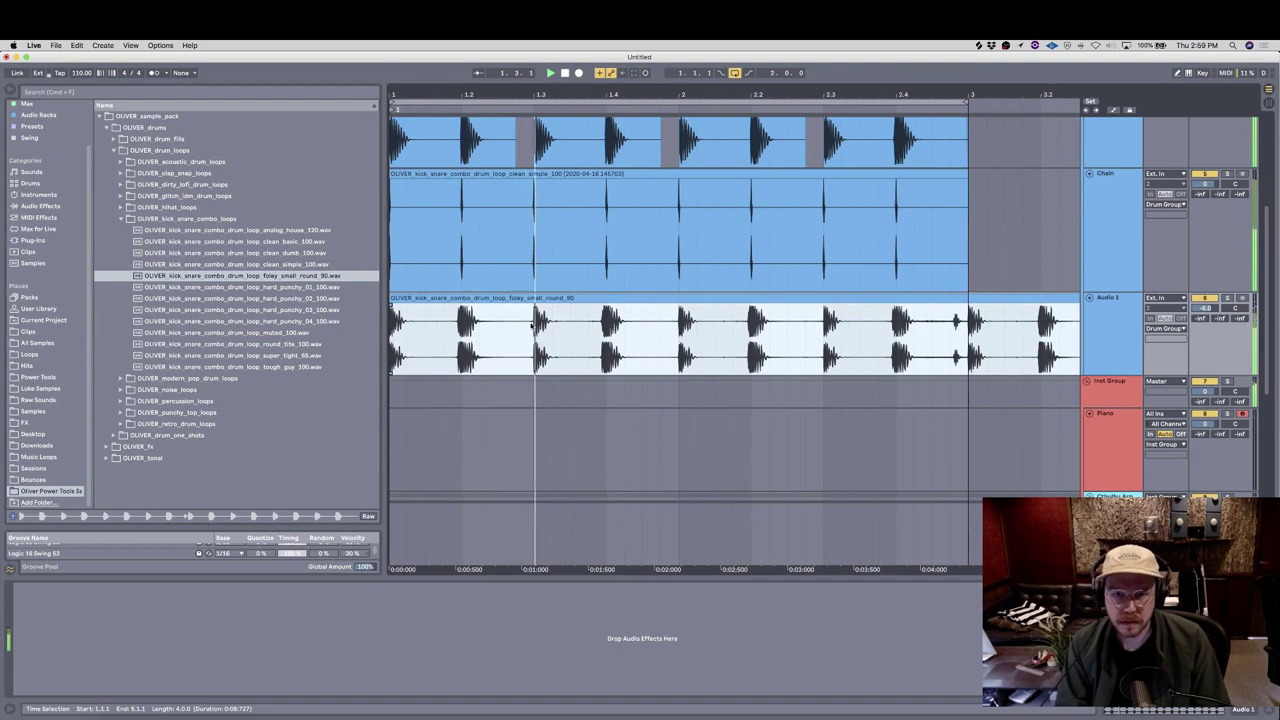
click(968, 330)
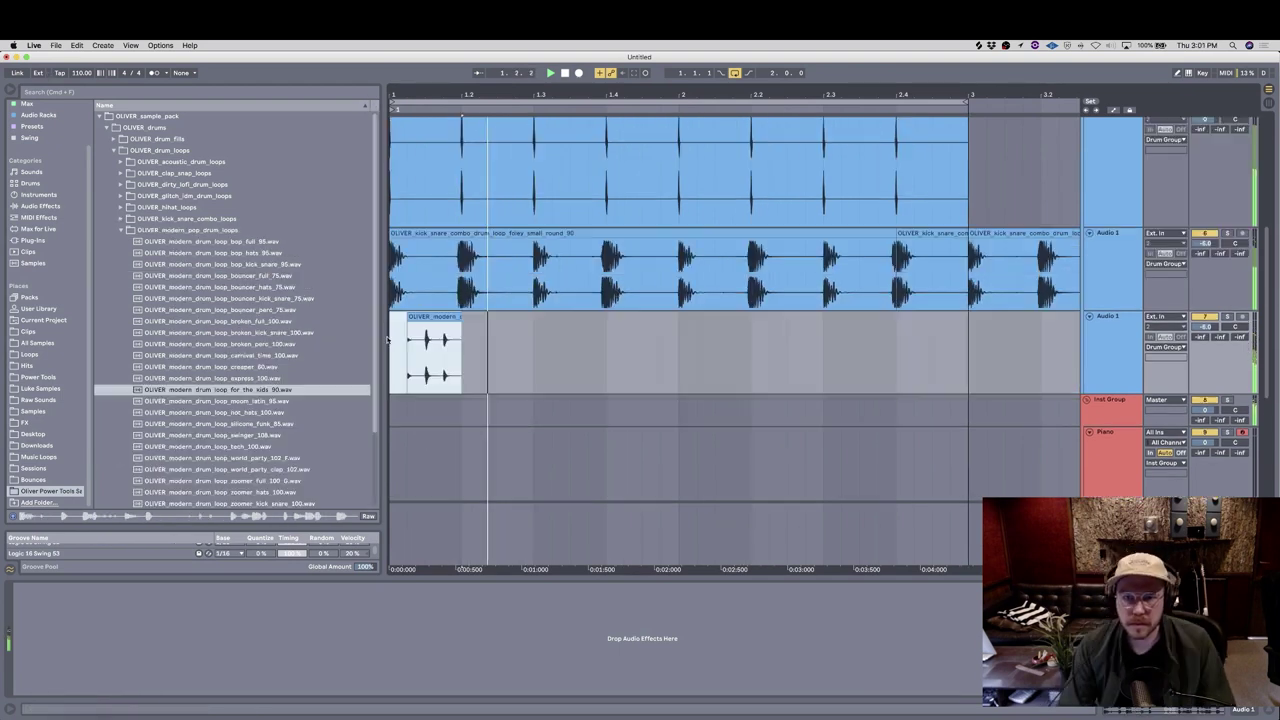
Step: Duplicate the one-beat slice of the modern drum loop six times along the lower Audio 1 track
key(ctrl+d)
key(ctrl+d)
key(ctrl+d)
key(ctrl+d)
key(ctrl+d)
key(ctrl+d)
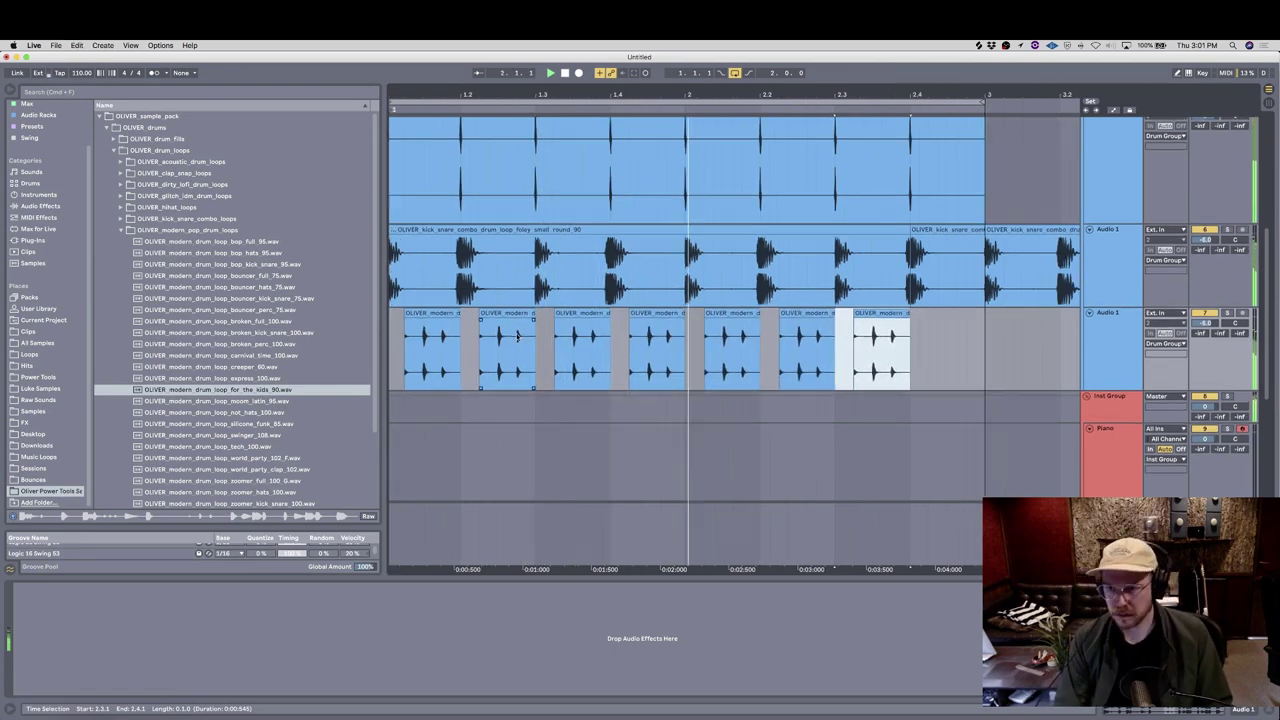
key(plus)
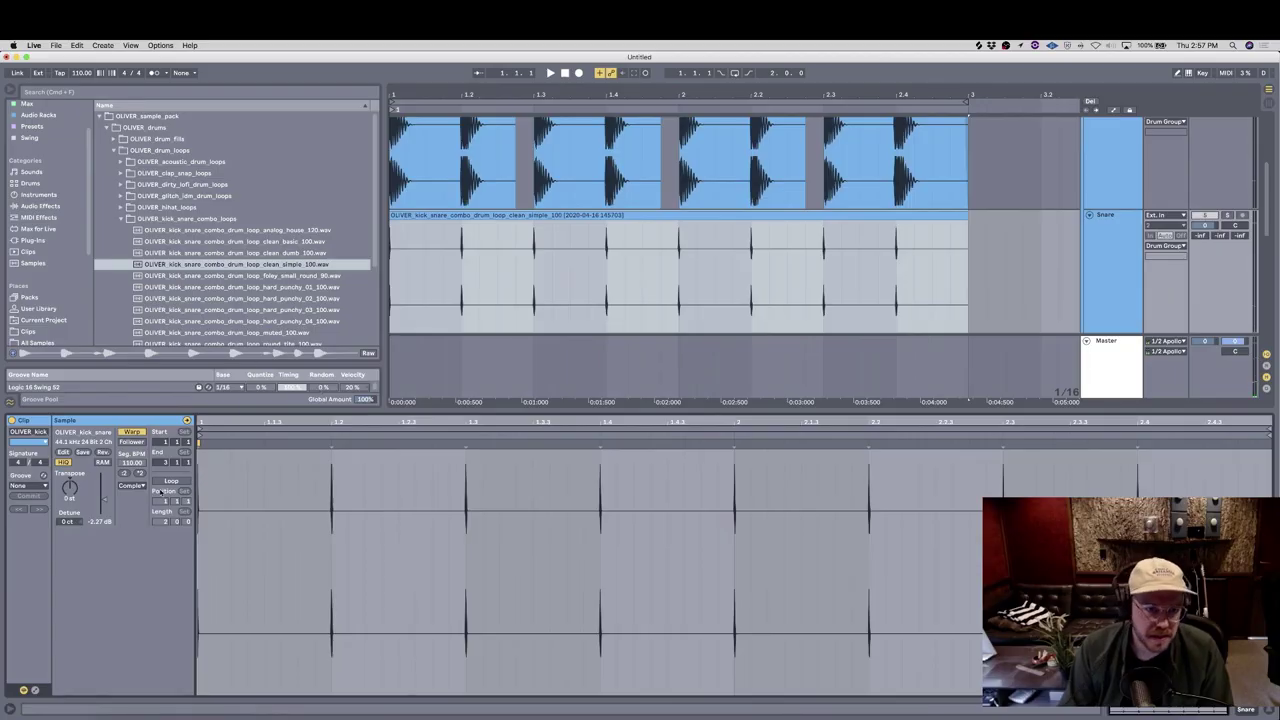
Step: Adjust the sample gain of the consolidated clip on the lower Snare track
drag(105, 502, 104, 497)
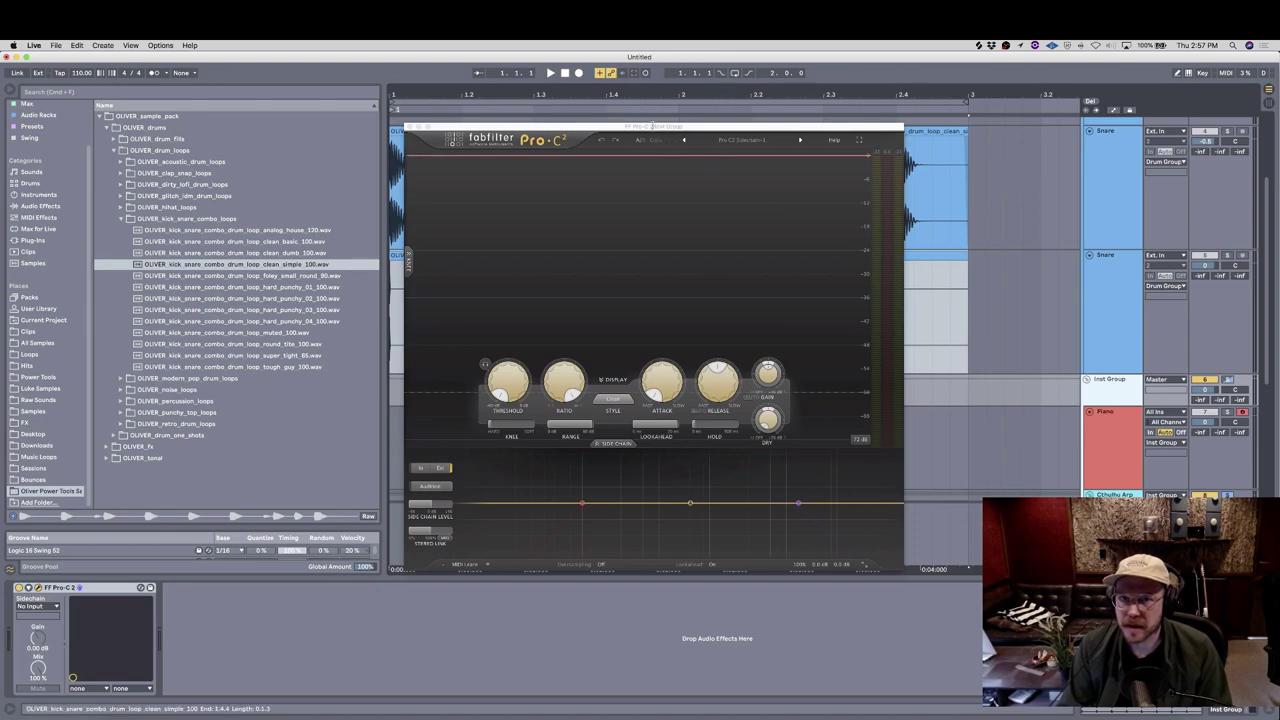
Step: Enable the side-chain low-cut filter in the Inst Group's Pro-C 2 and move it to about 905 Hz
drag(650, 125, 618, 55)
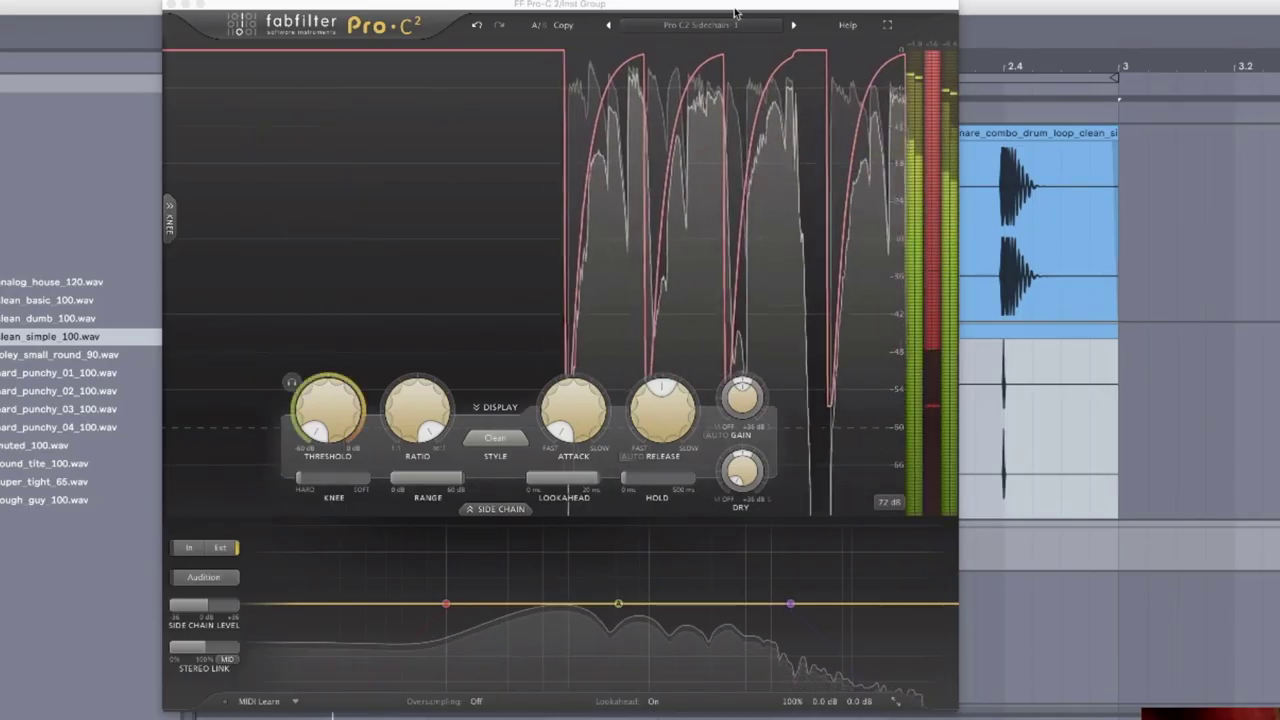
drag(735, 12, 848, 12)
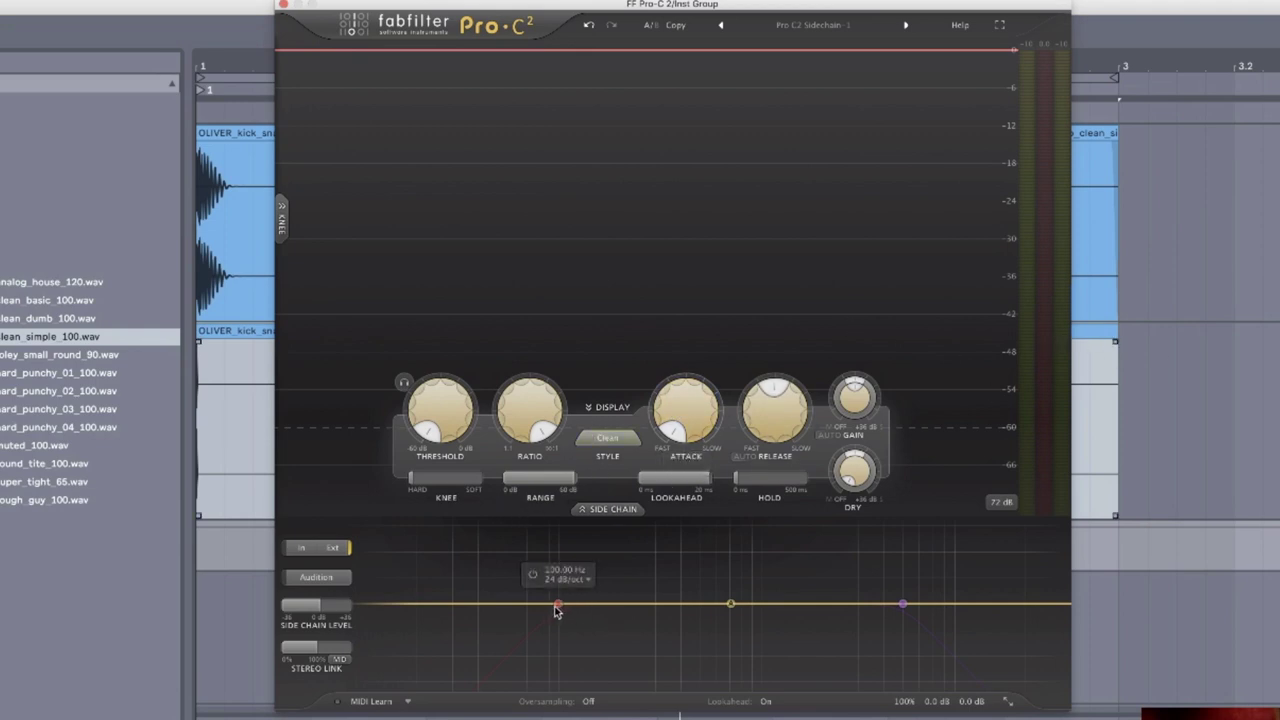
click(533, 577)
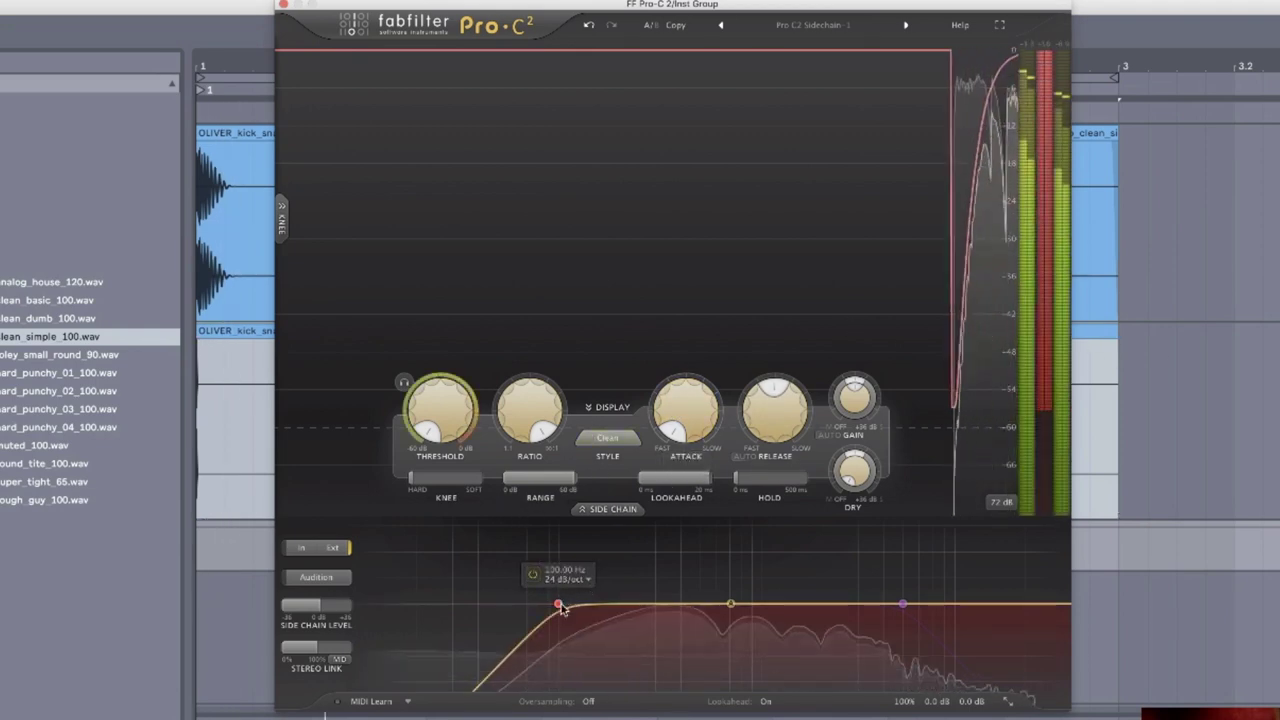
drag(558, 608, 753, 604)
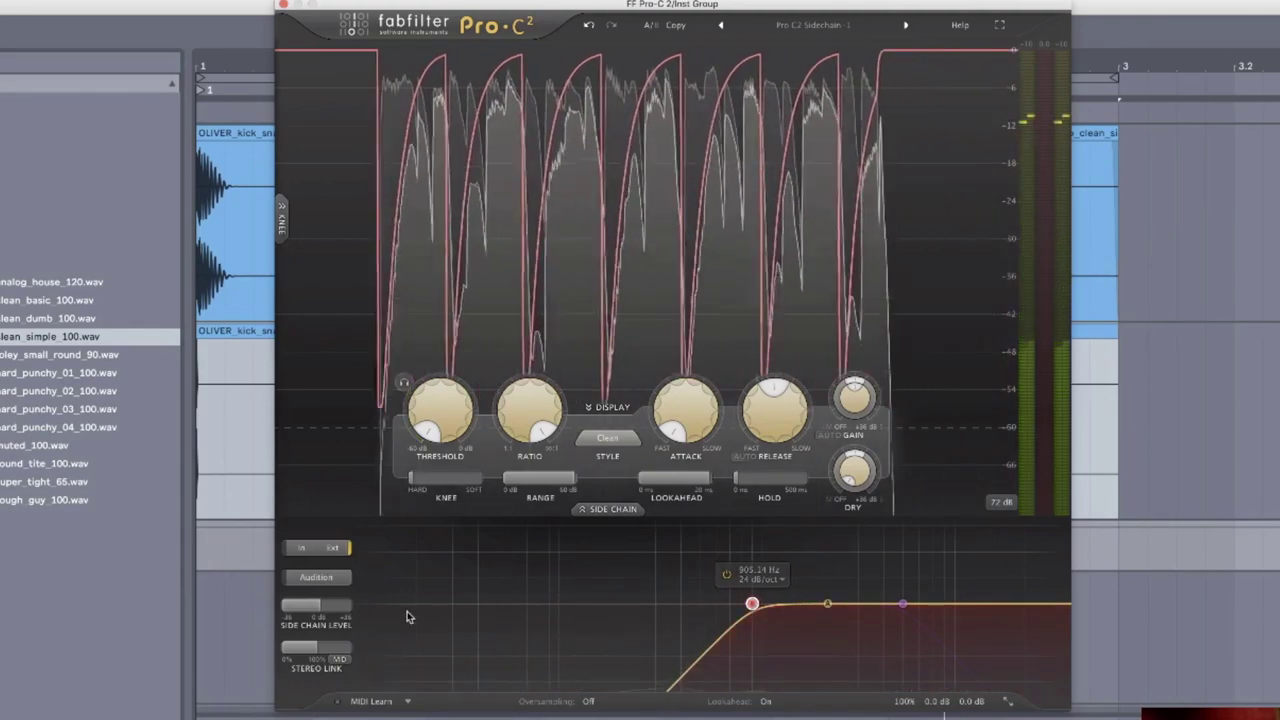
Step: Adjust Pro-C 2's side-chain level, shorten its release to about 96 ms and close the plug-in window
drag(332, 612, 368, 512)
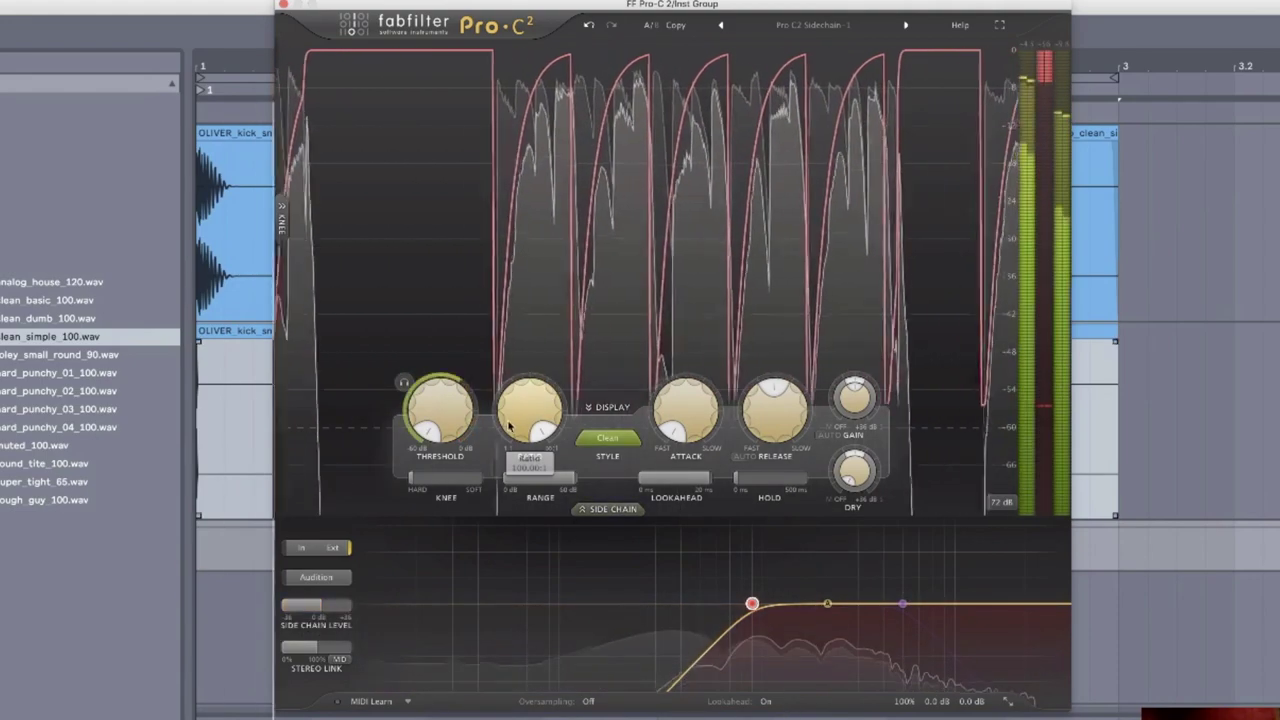
drag(763, 420, 740, 461)
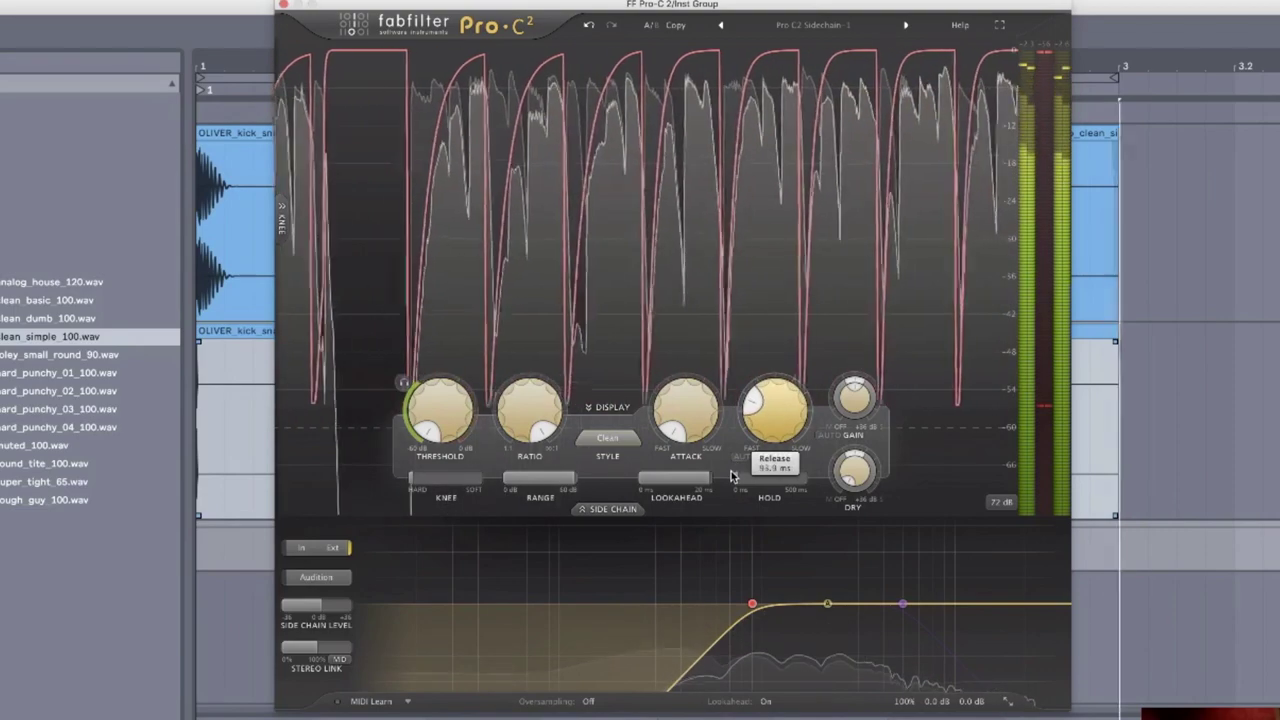
click(284, 5)
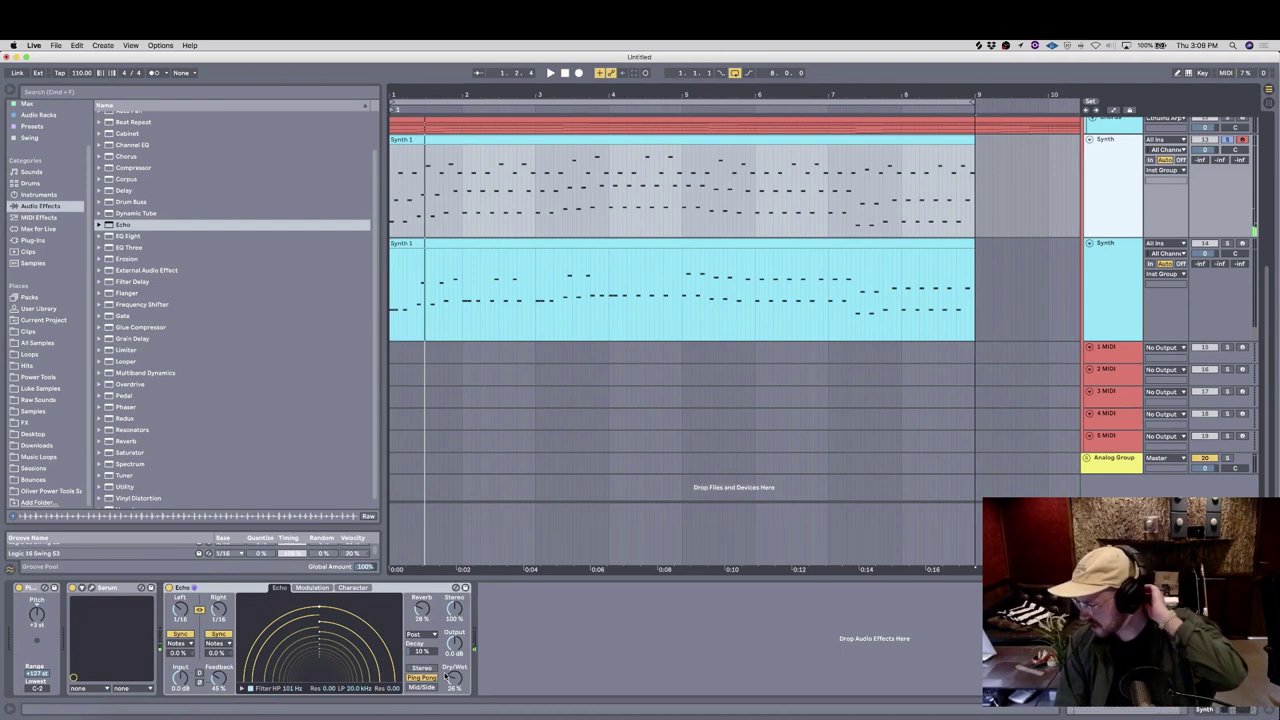
Step: Set the Echo dry/wet on the upper Synth track to 1.6 % and start playback
mouse_move(454, 679)
mouse_down()
mouse_move(454, 703)
mouse_move(454, 684)
mouse_up()
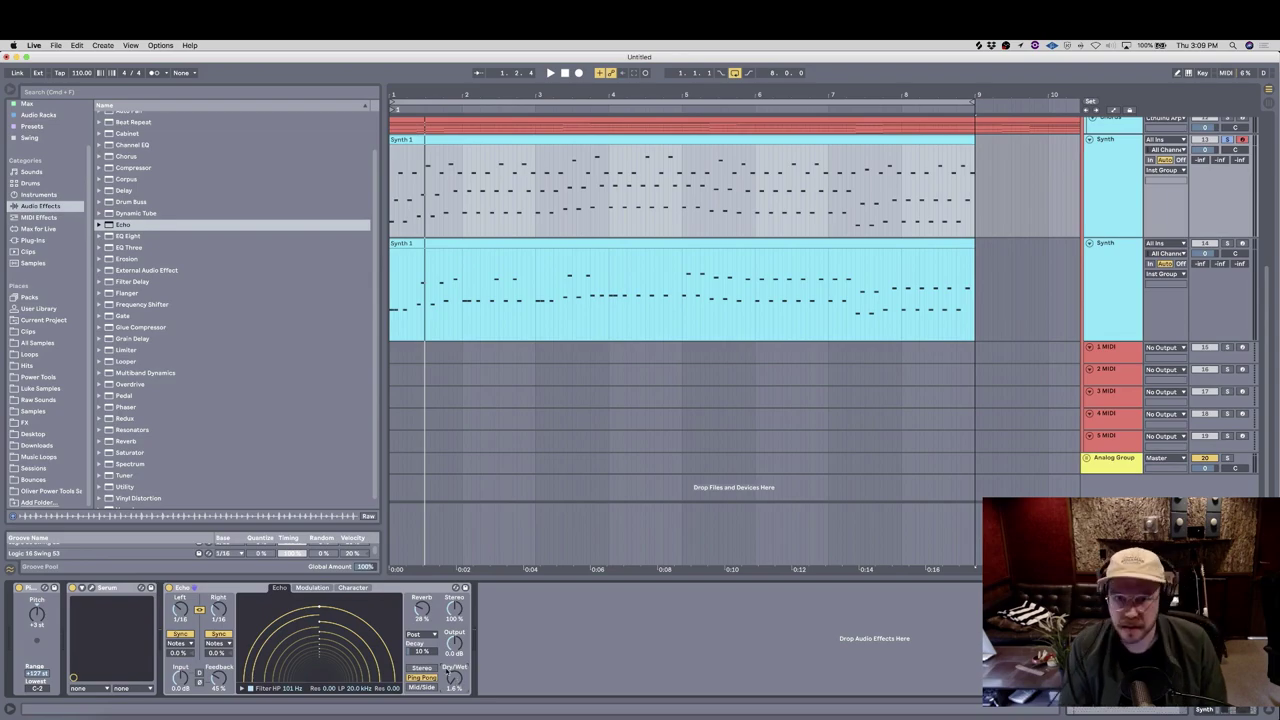
key(space)
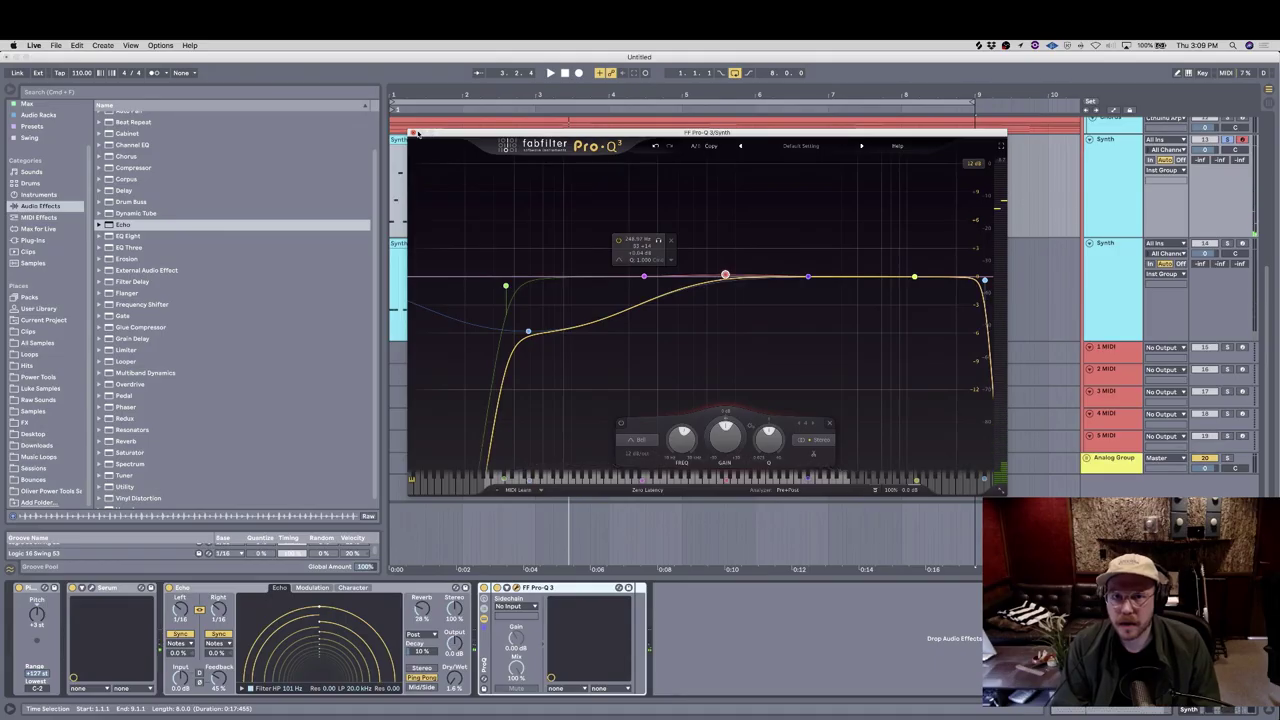
Step: Boost the band near 4.5 kHz and the high band above it in the upper Synth track's Pro-Q 3, then close it
click(414, 132)
scroll(662, 283, up, 4)
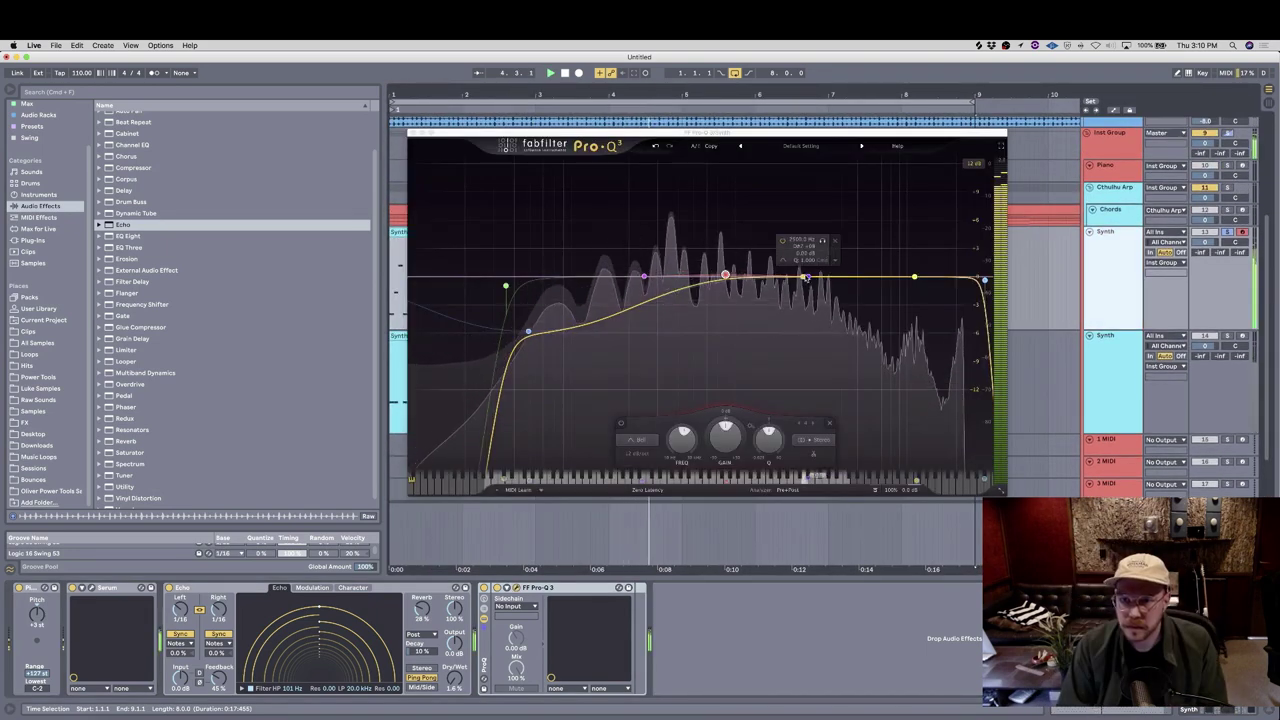
drag(868, 275, 849, 240)
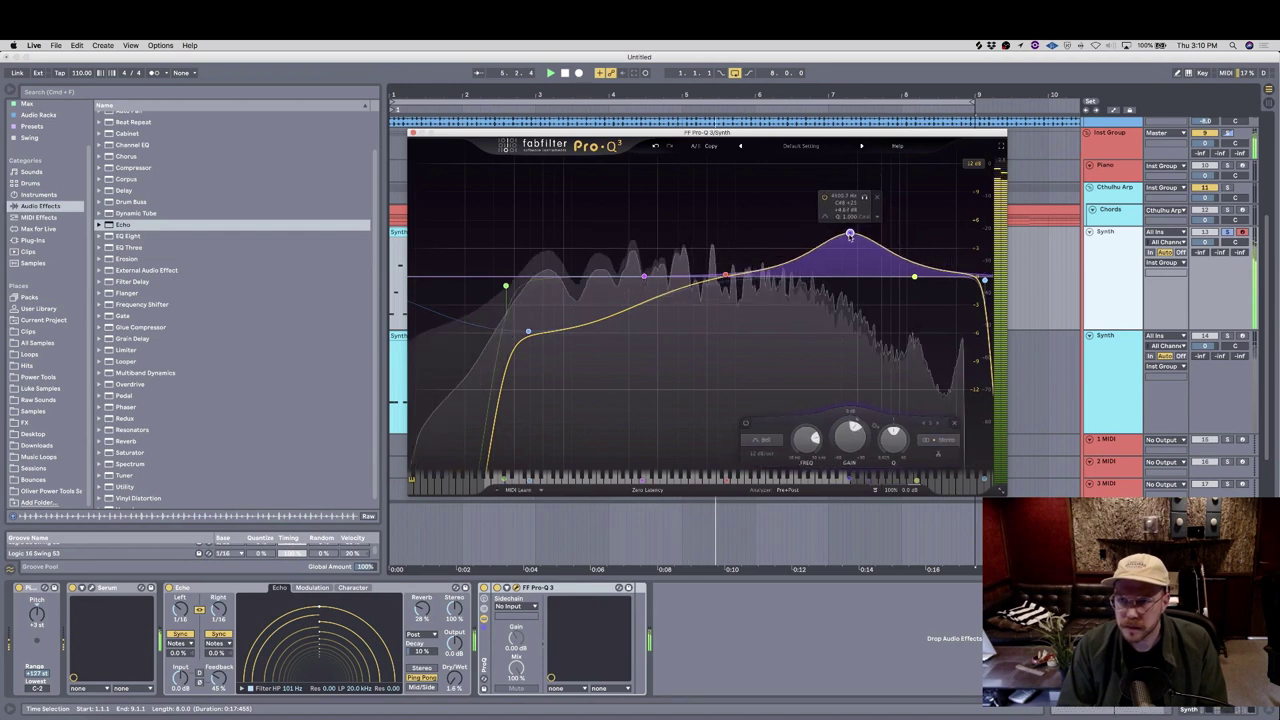
drag(914, 277, 910, 250)
click(412, 132)
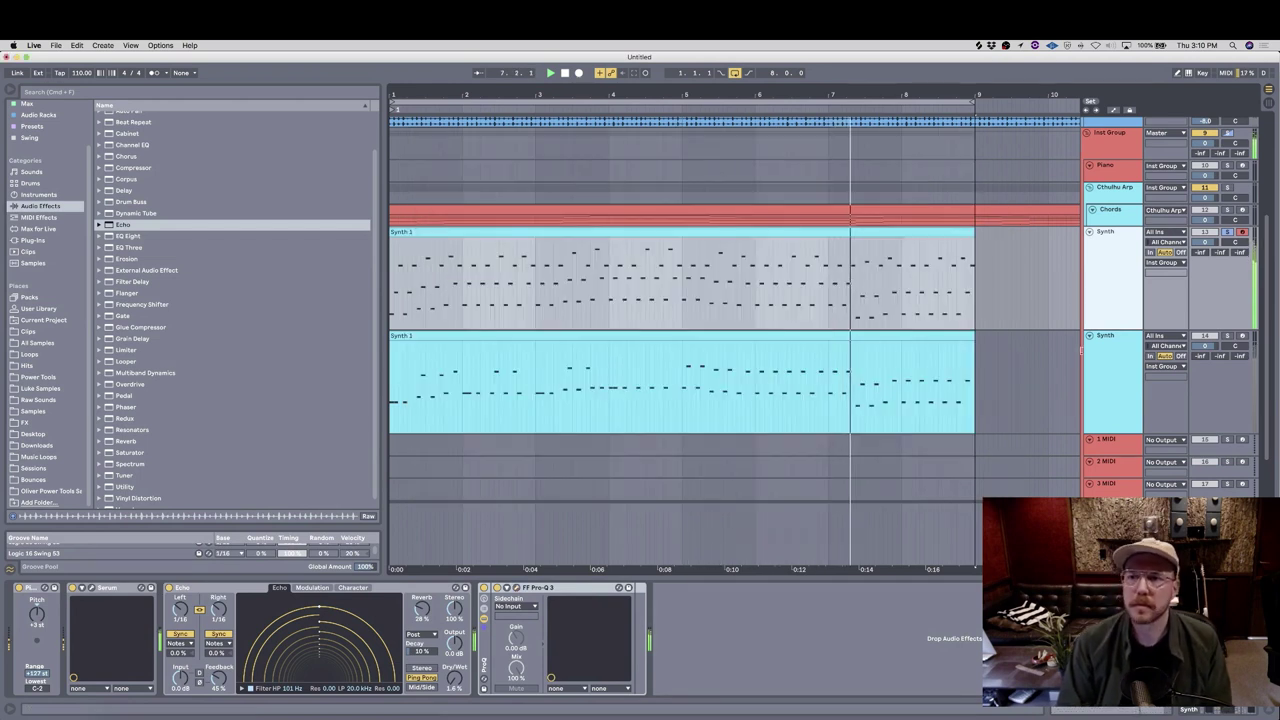
Step: Show the Drum Group's effects, toggle the lower Synth track and replay the loop with the full mix
scroll(1184, 395, up, 5)
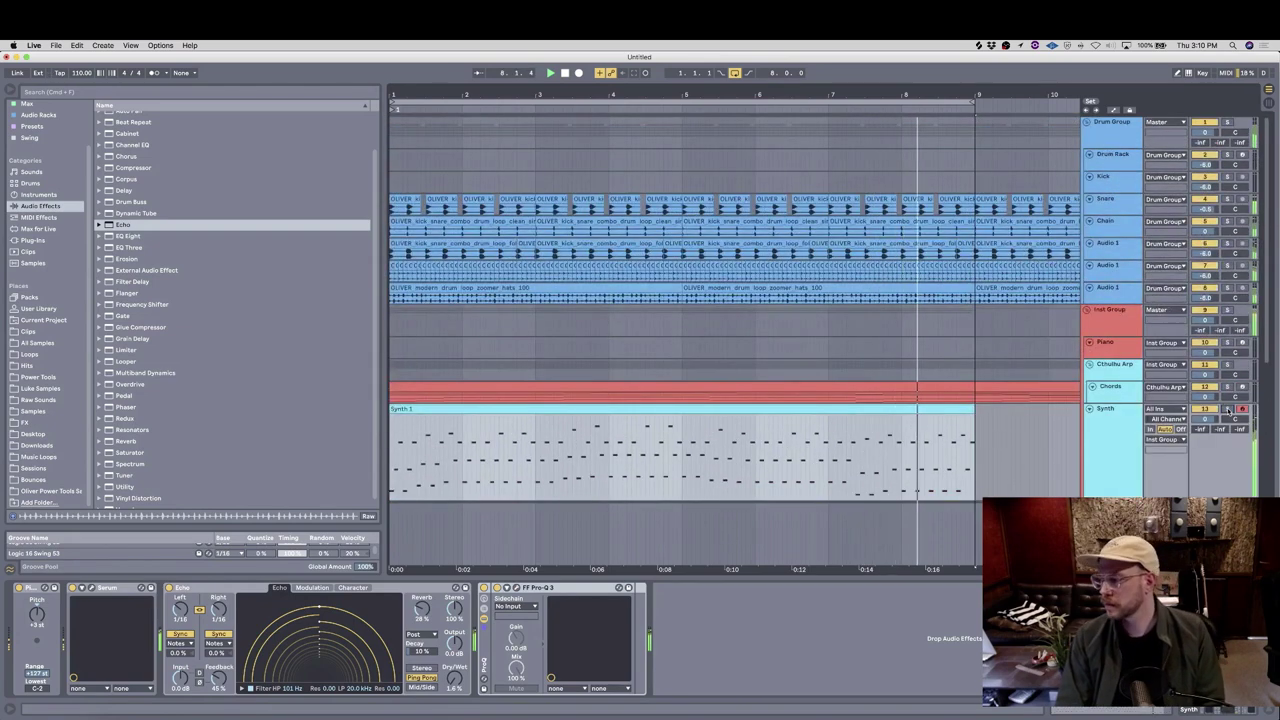
click(1131, 137)
scroll(1004, 355, down, 5)
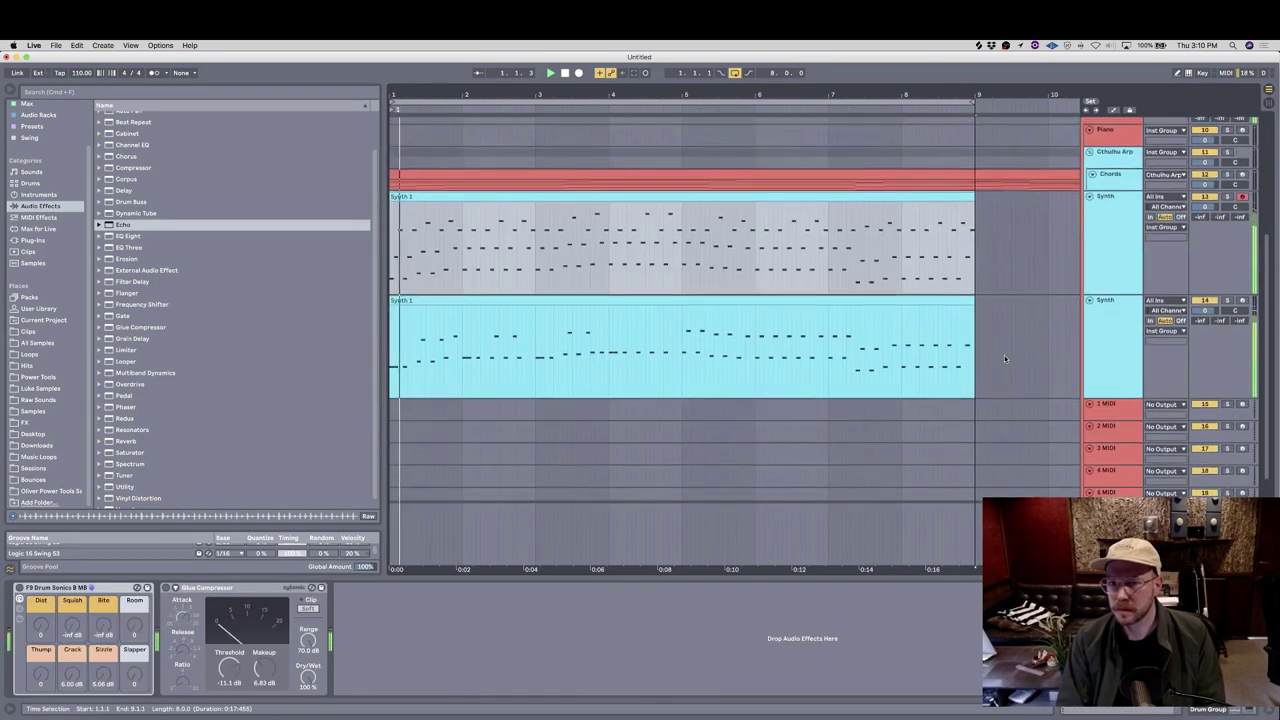
click(1208, 299)
key(space)
key(space)
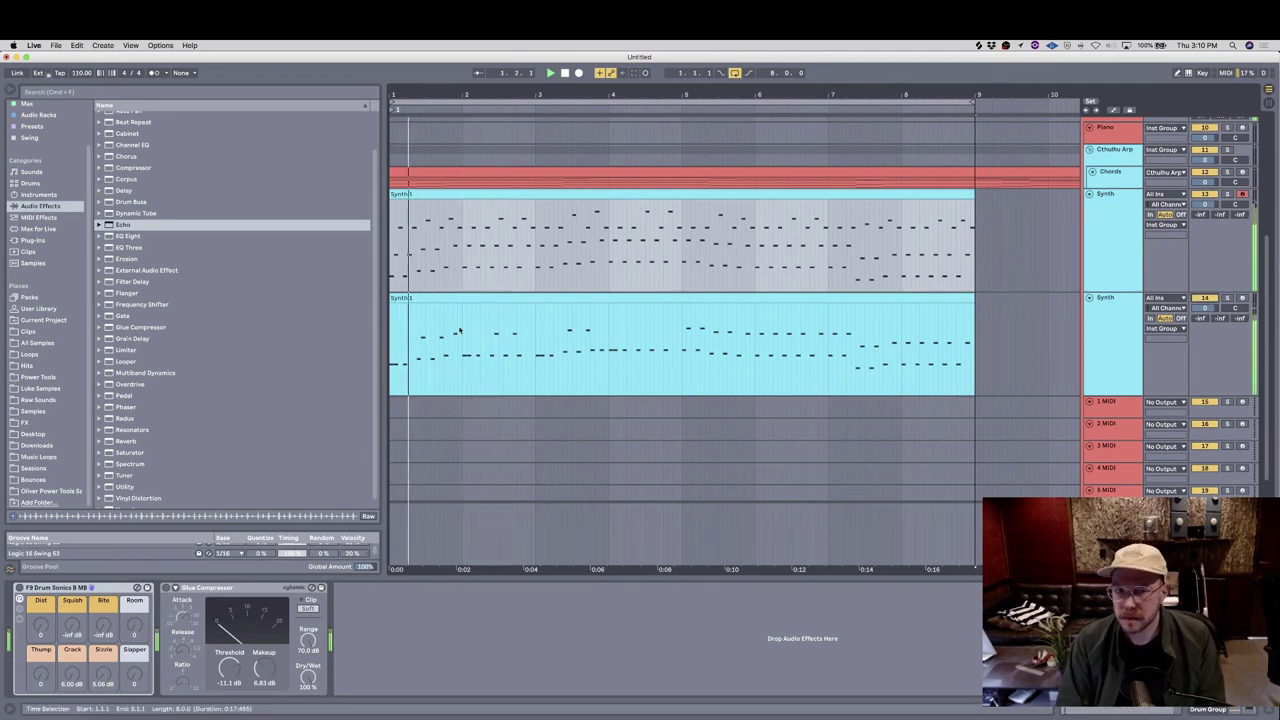
Step: Select the lower Synth track and examine its clip's notes up close against the upper Synth clip
click(448, 330)
scroll(450, 325, up, 3)
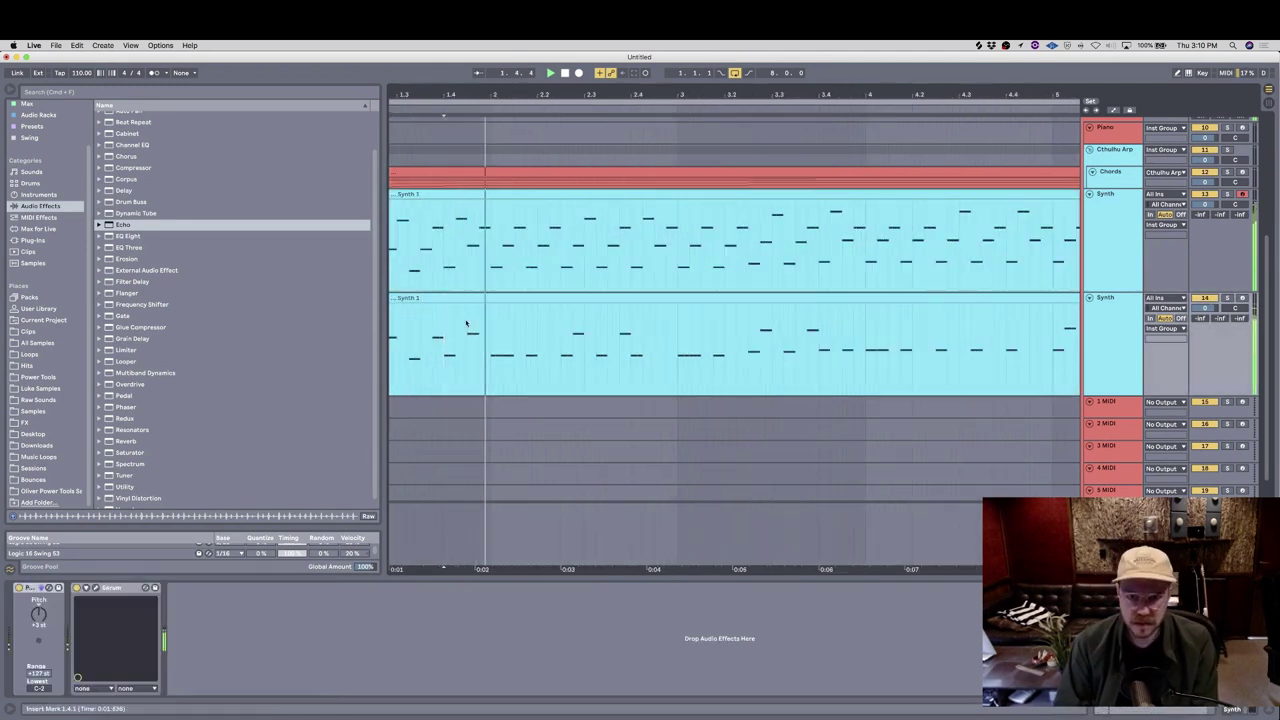
click(576, 322)
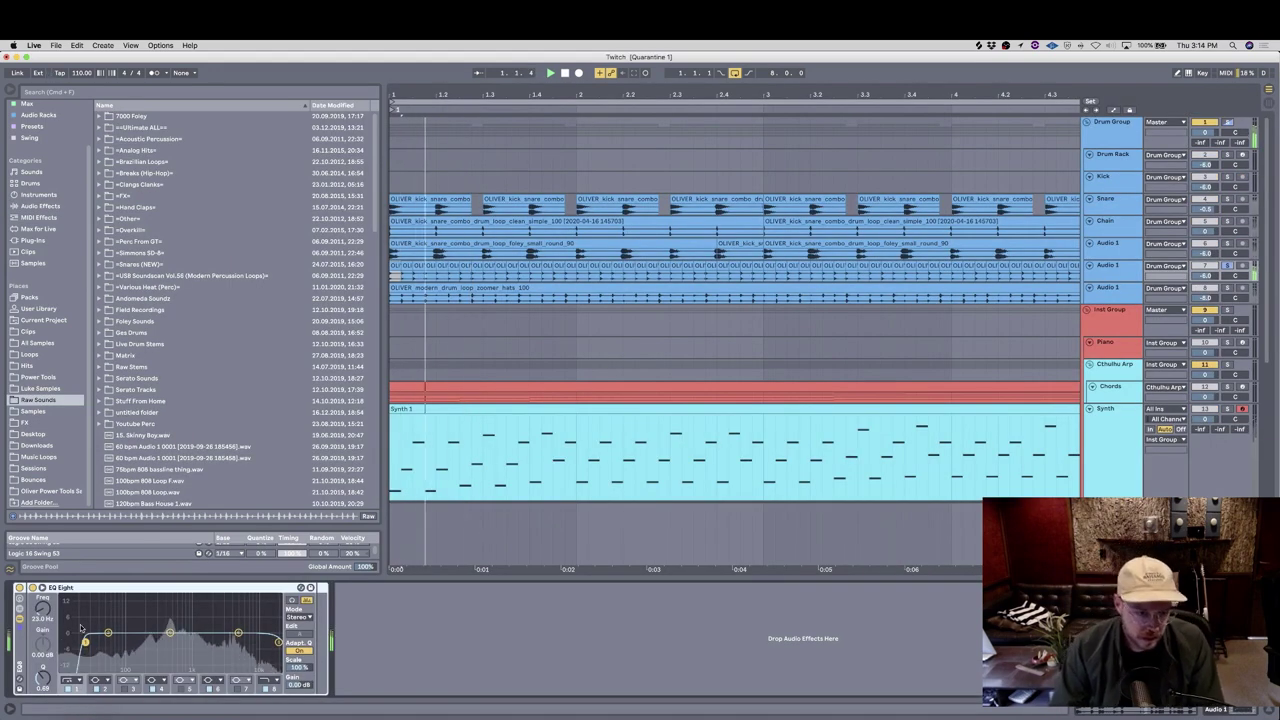
Step: Raise the low cut and boost about 5.5 kHz by about 3.4 dB in the Audio 1 track's EQ Eight, then replay
drag(86, 642, 239, 626)
key(space)
key(space)
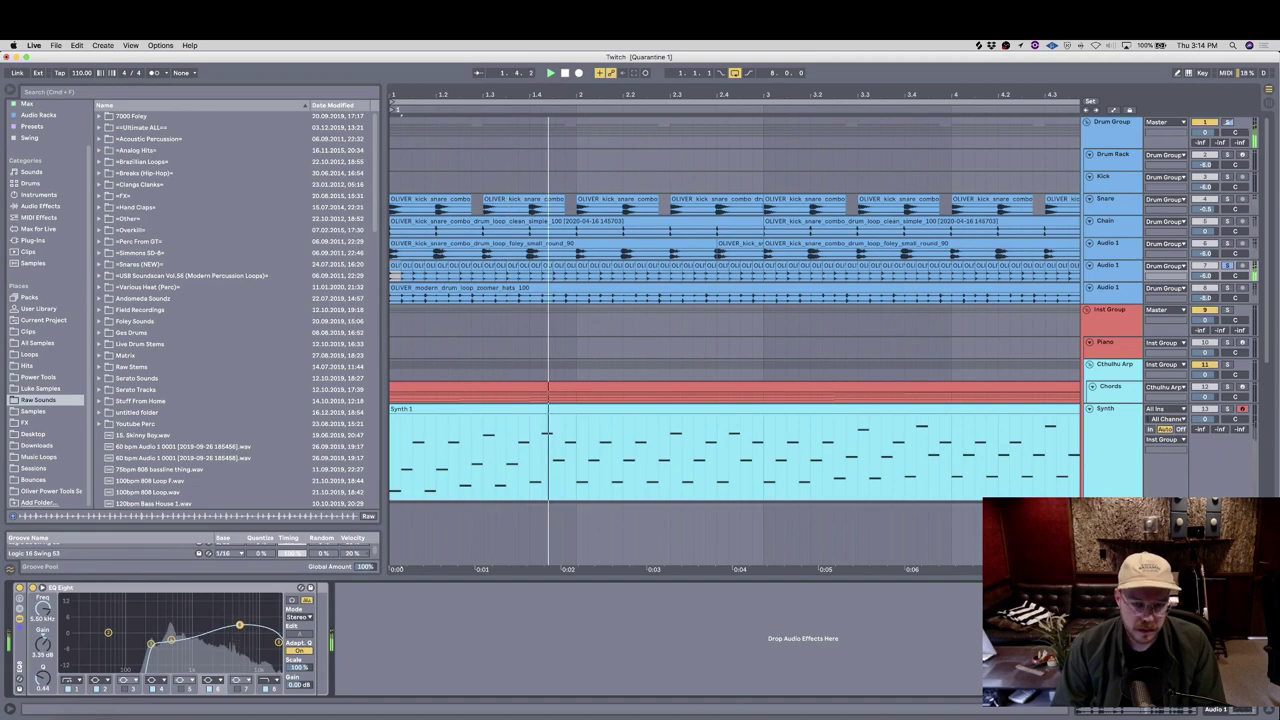
Step: Show the Drum Group's effects chain and review its F9 Drum Sonics rack and Glue Compressor settings
click(1110, 121)
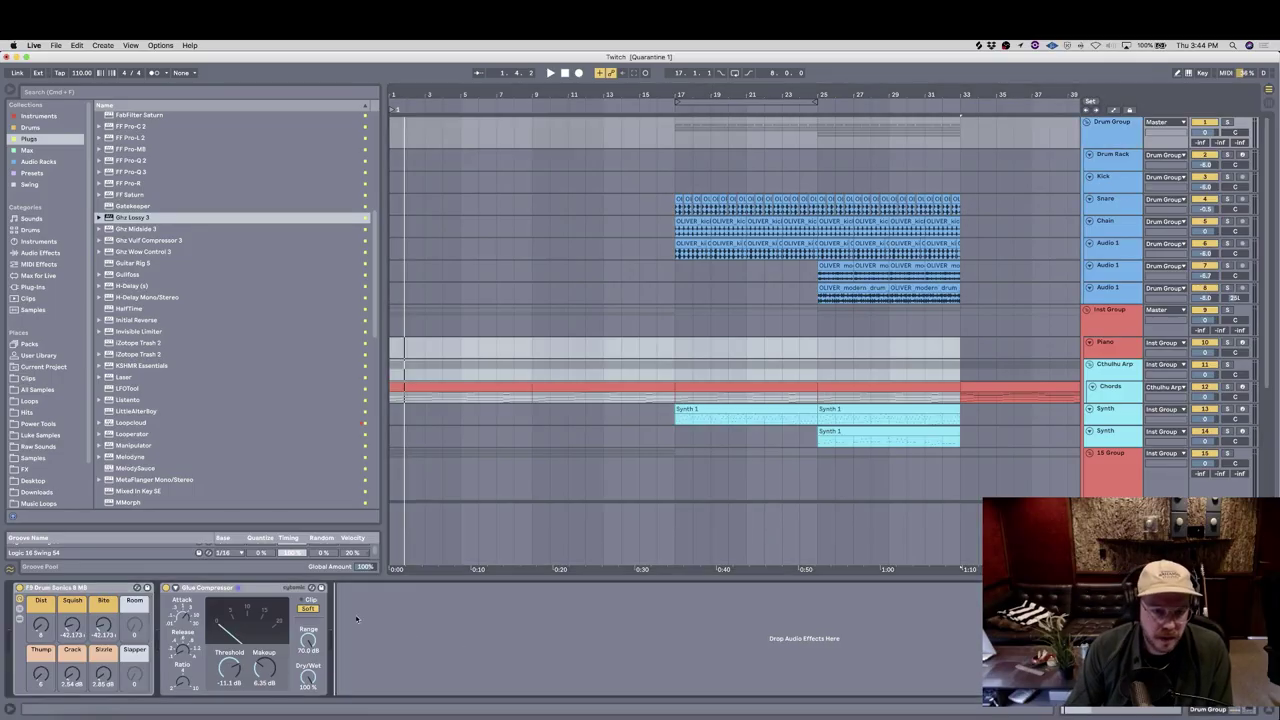
click(220, 589)
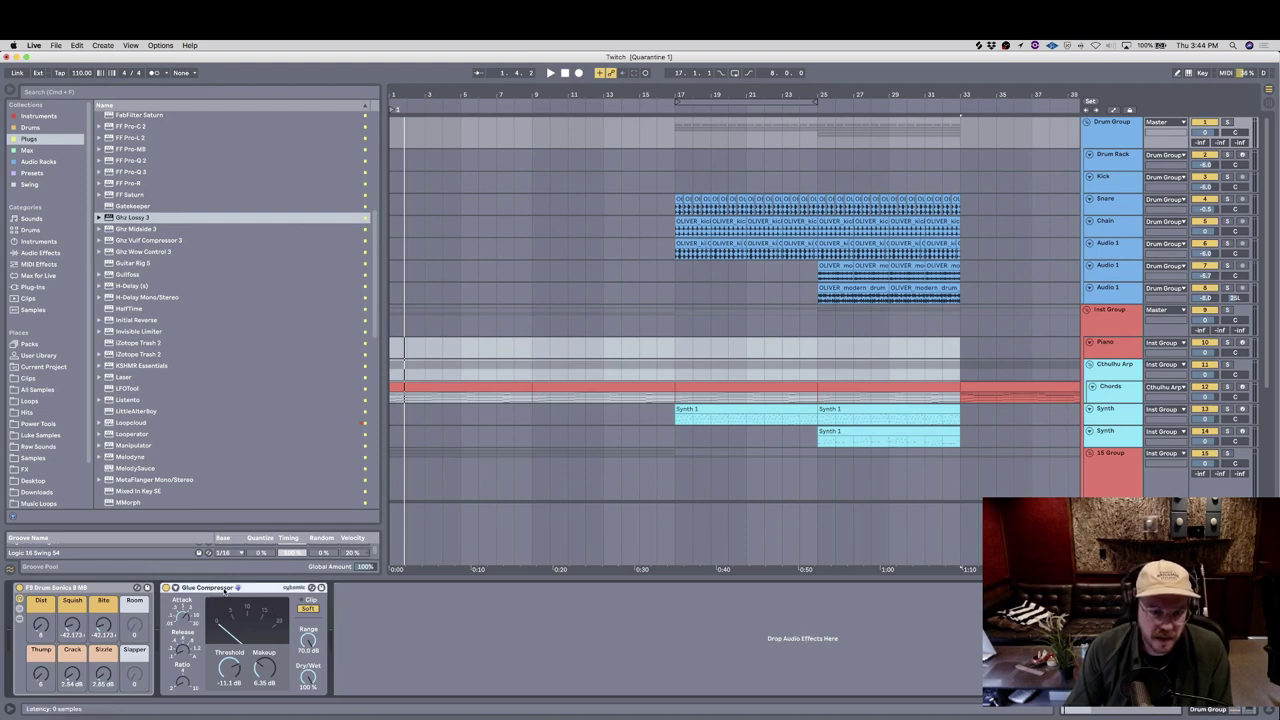
click(376, 605)
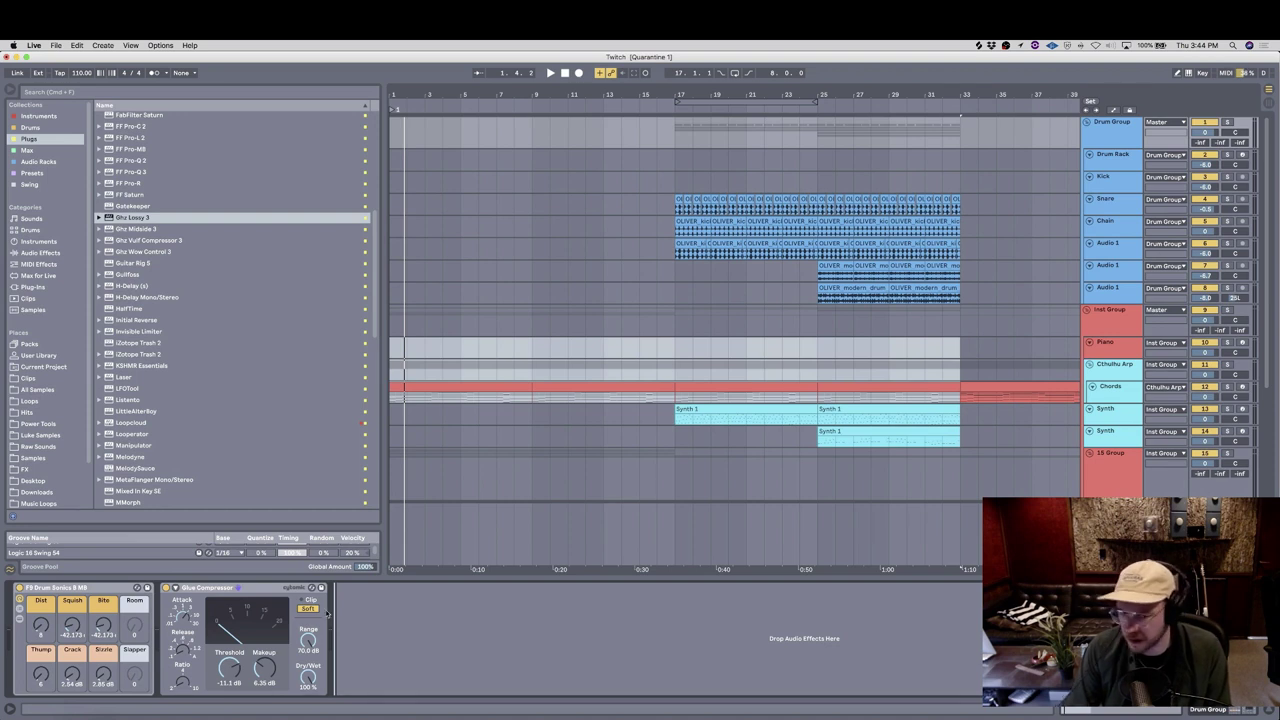
click(217, 592)
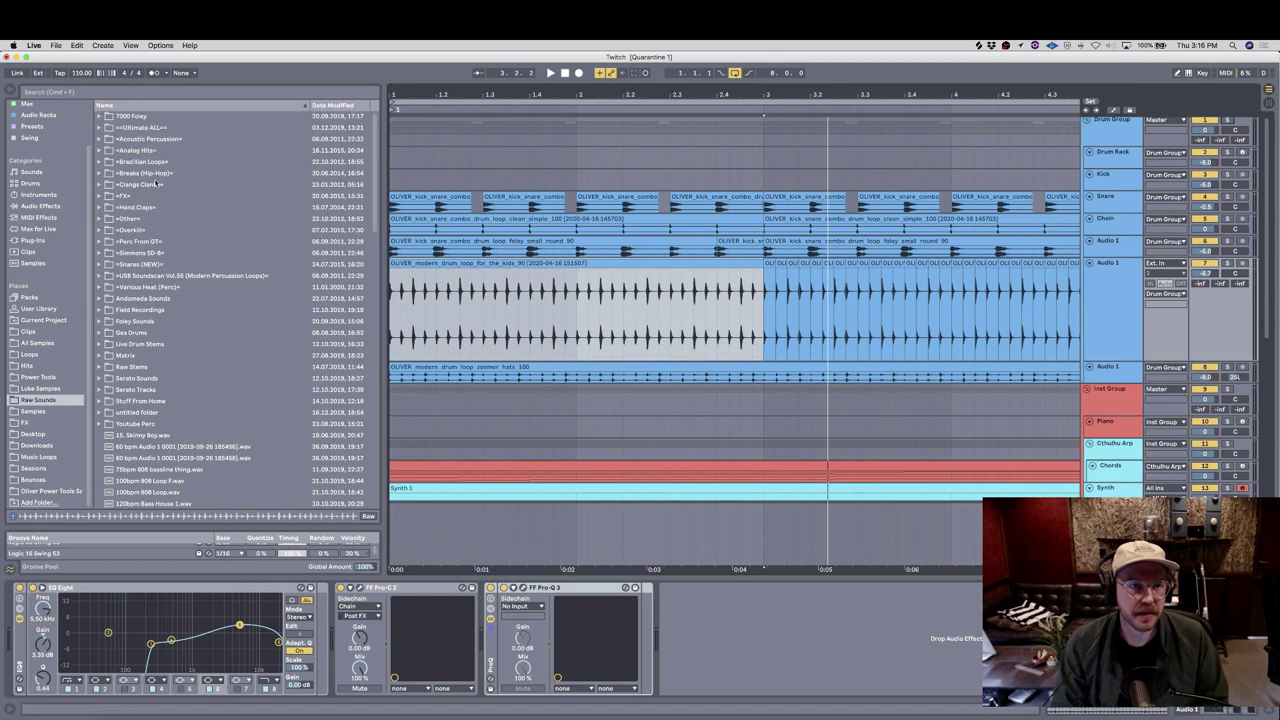
scroll(52, 175, up, 3)
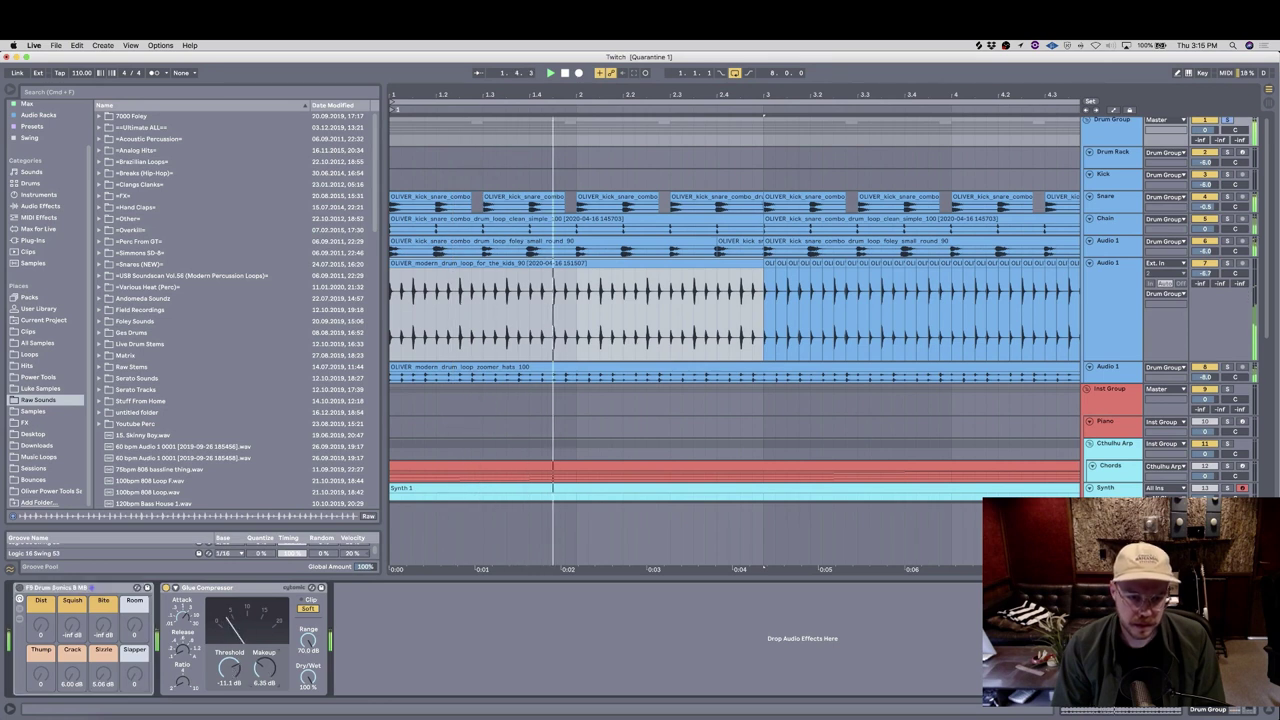
Step: Try the Dist macro of the Drum Group's F9 Drum Sonics rack at 11 and turn it back down
click(19, 588)
drag(41, 625, 41, 608)
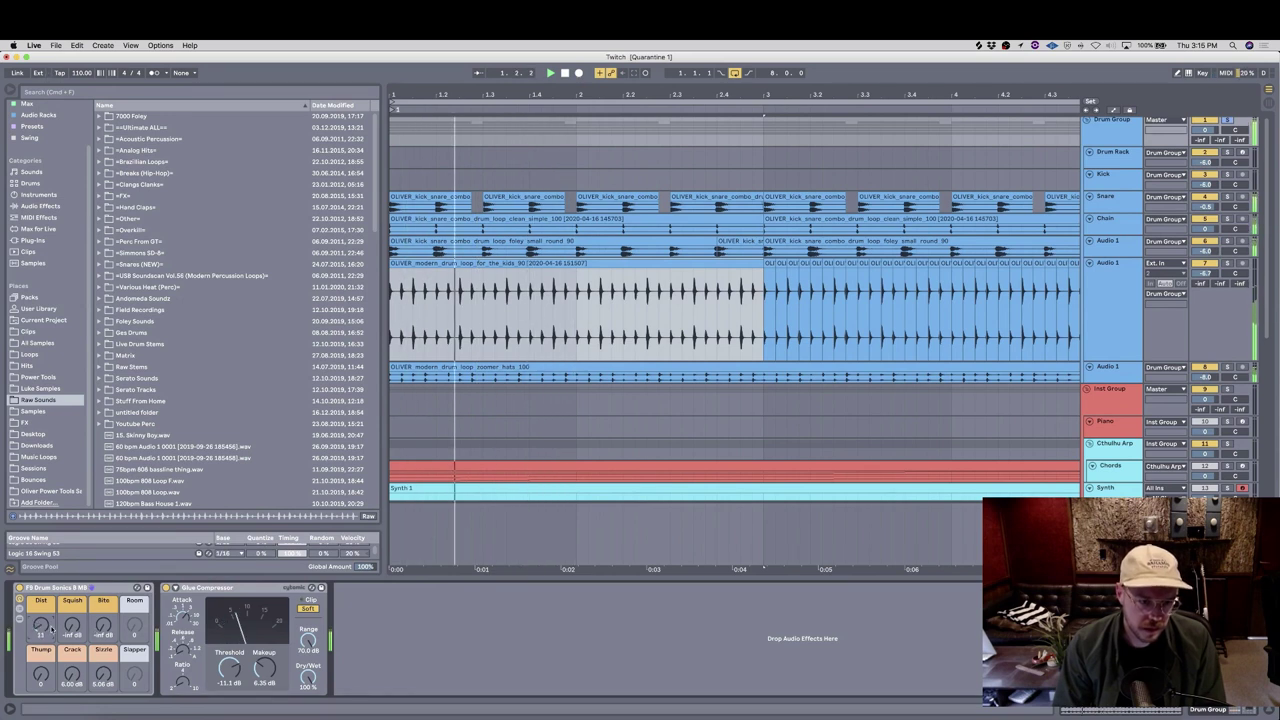
drag(45, 627, 41, 682)
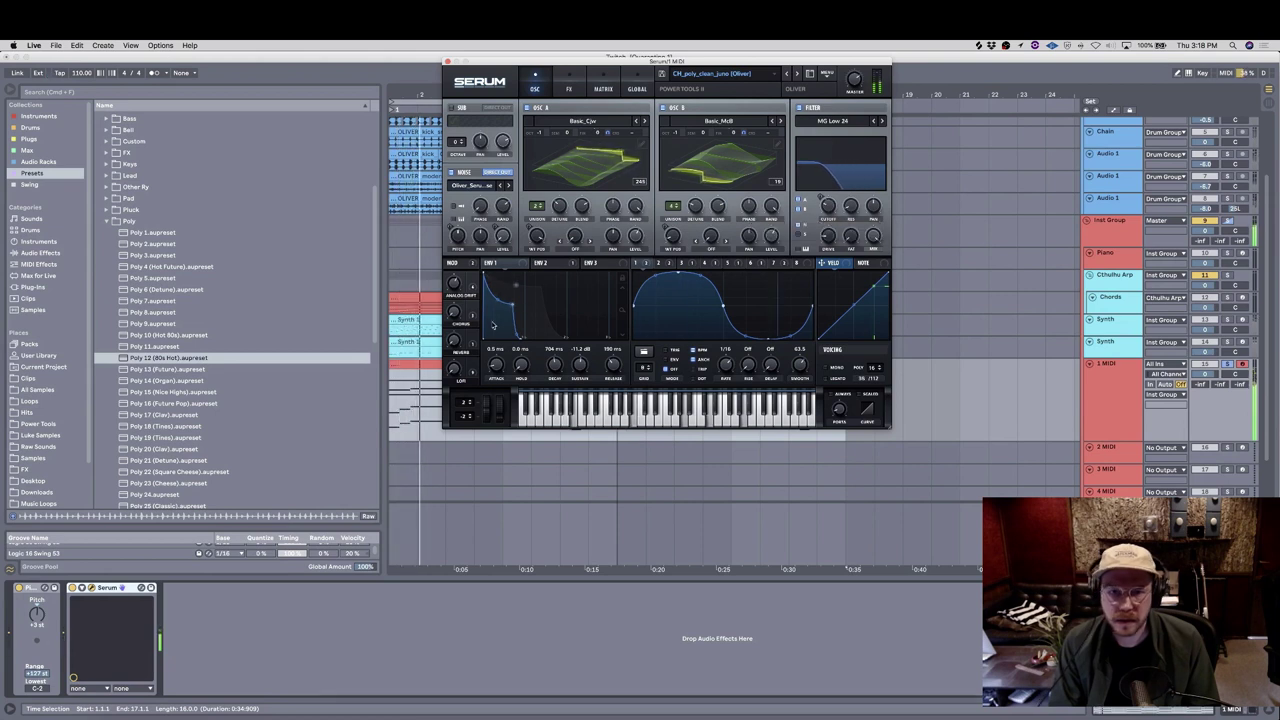
Step: Close the Serum window and look over the notes in the Chords clip
click(447, 62)
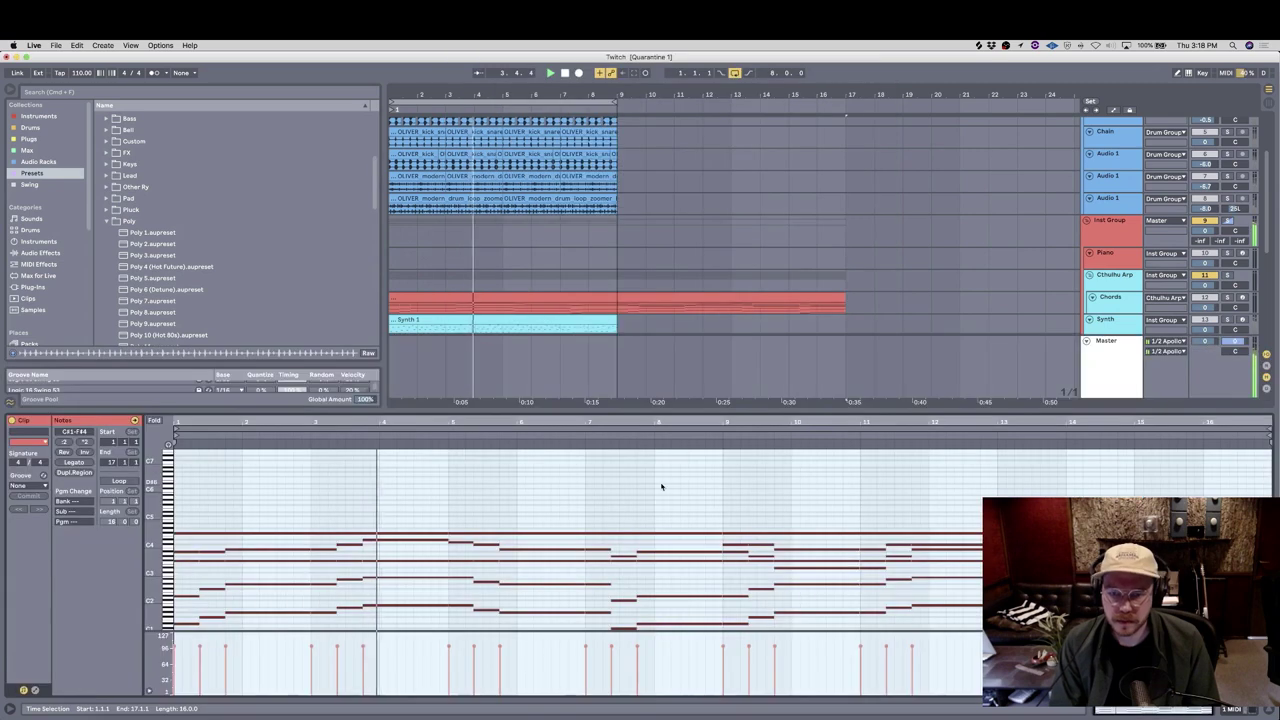
drag(153, 518, 143, 518)
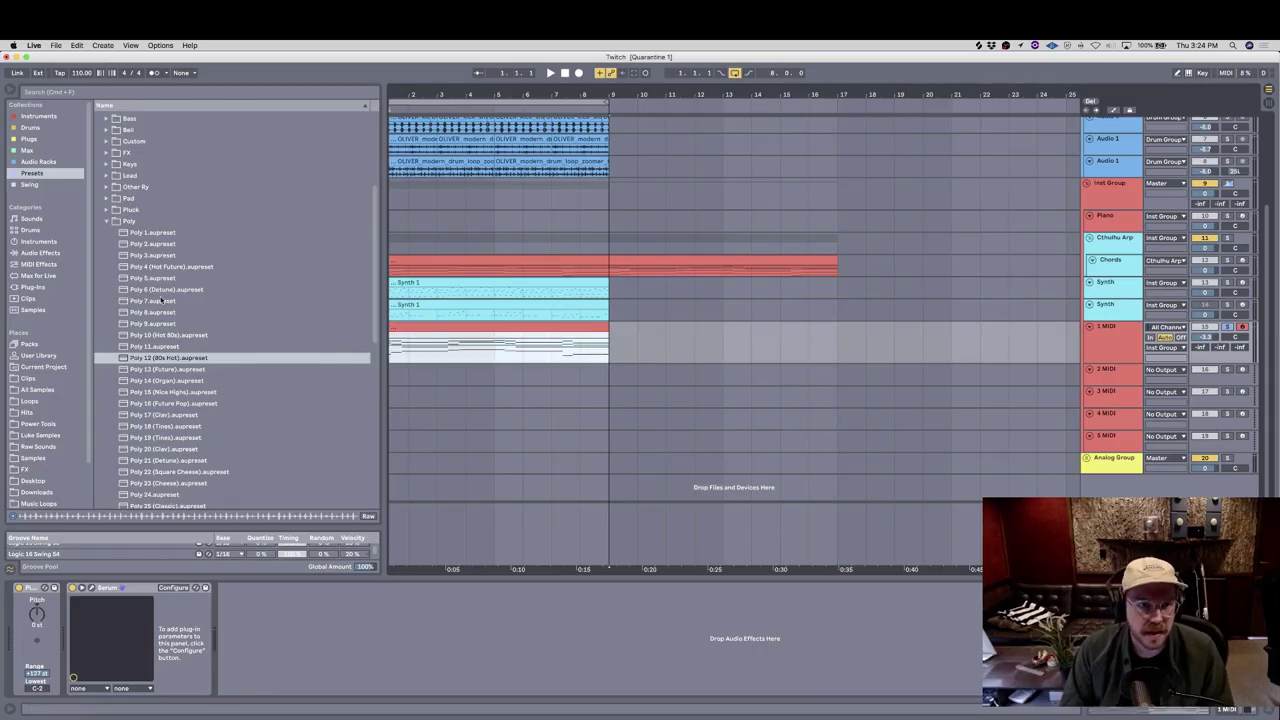
Step: Browse the Oliver Power Tools sample pack to its OLIVER_tonal folder and open the OLIVER_track_beds loops
click(45, 264)
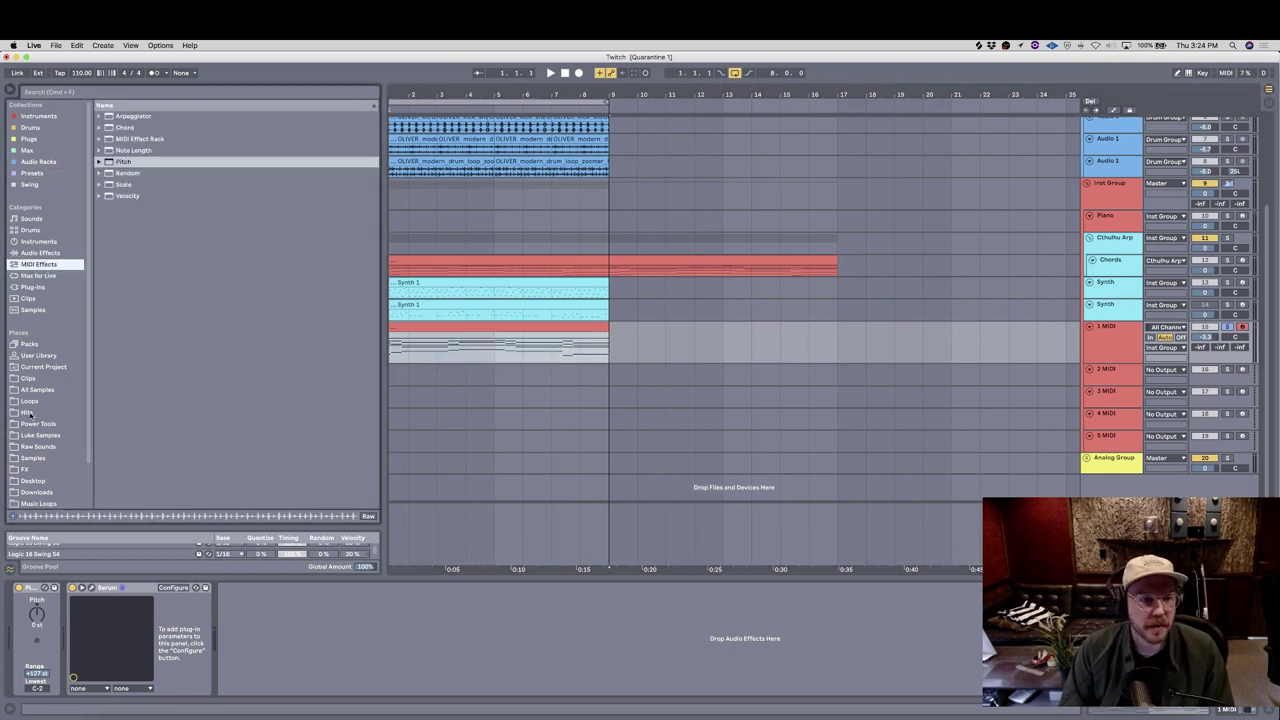
scroll(40, 450, down, 2)
click(45, 491)
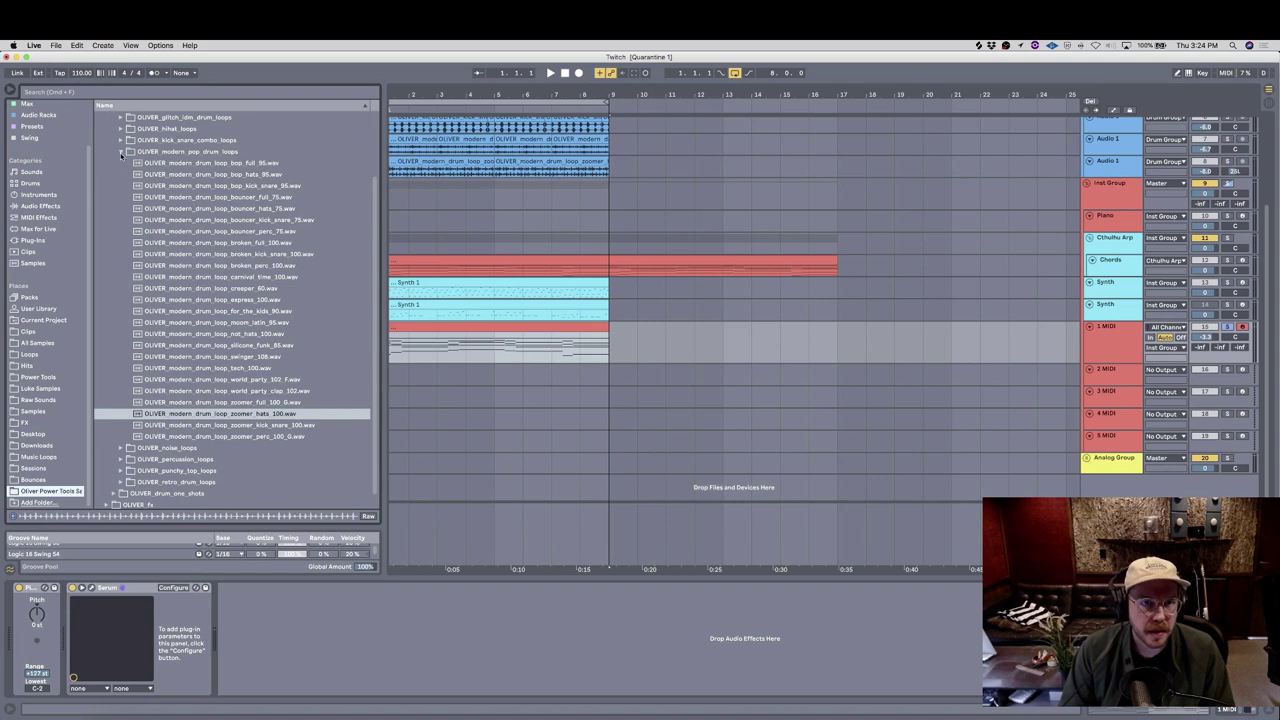
click(120, 229)
click(106, 310)
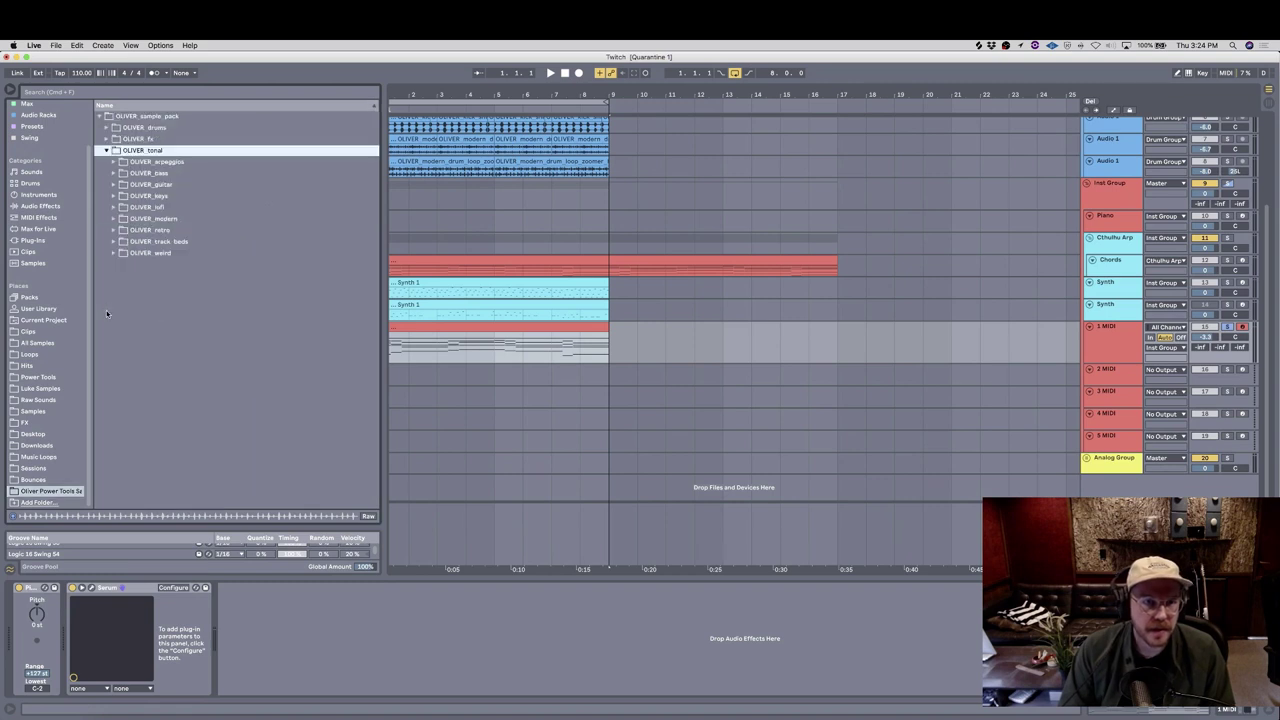
click(140, 218)
click(112, 241)
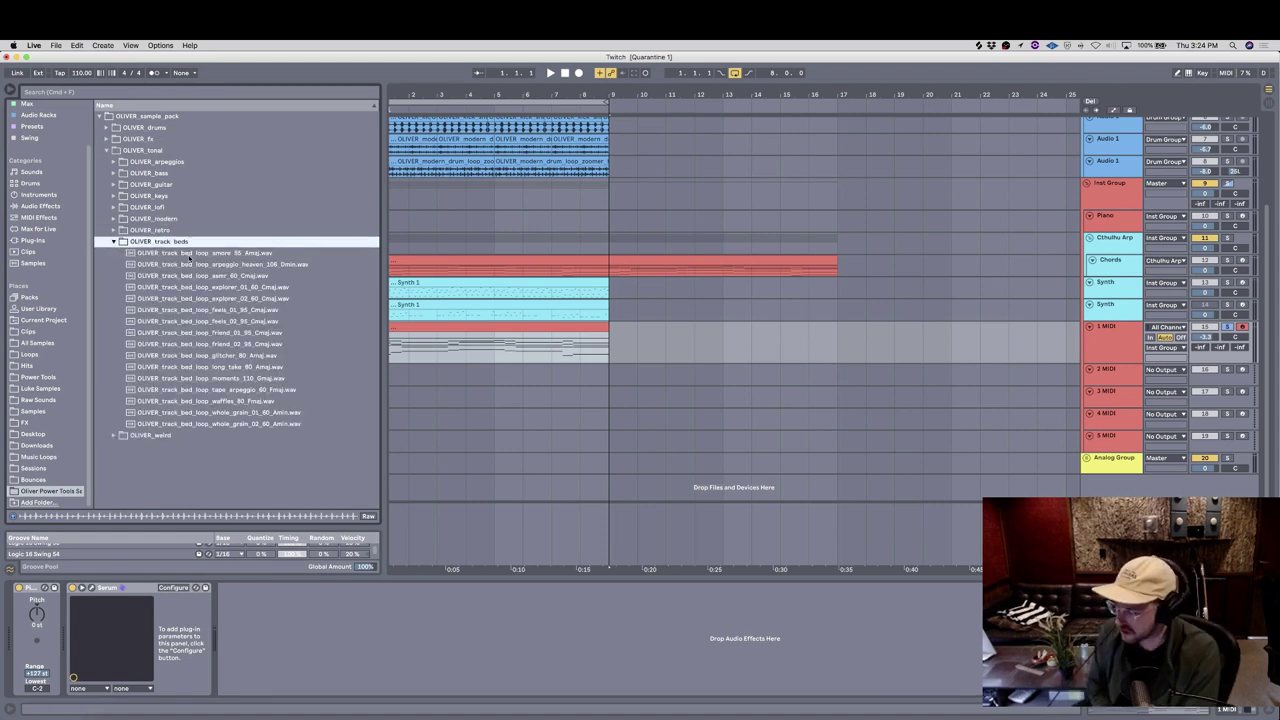
Step: Audition the OLIVER track bed loops one after another, starting from the amore_55 loop
click(190, 254)
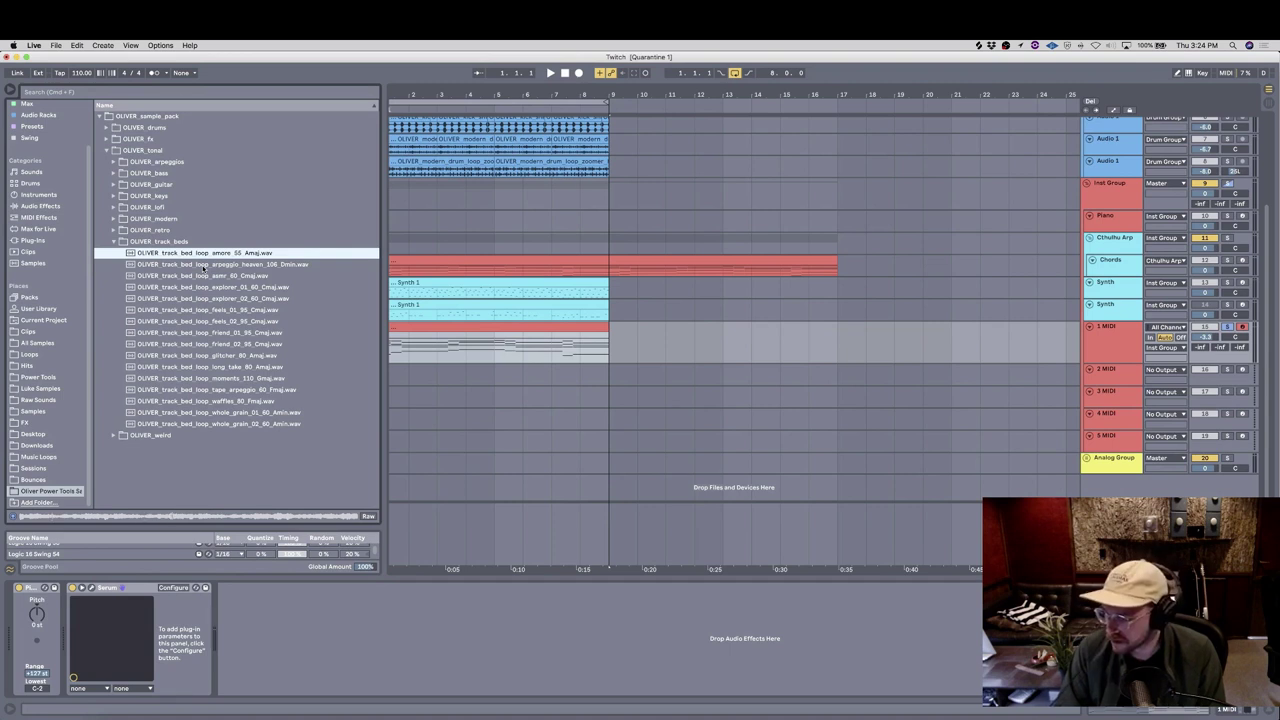
click(203, 265)
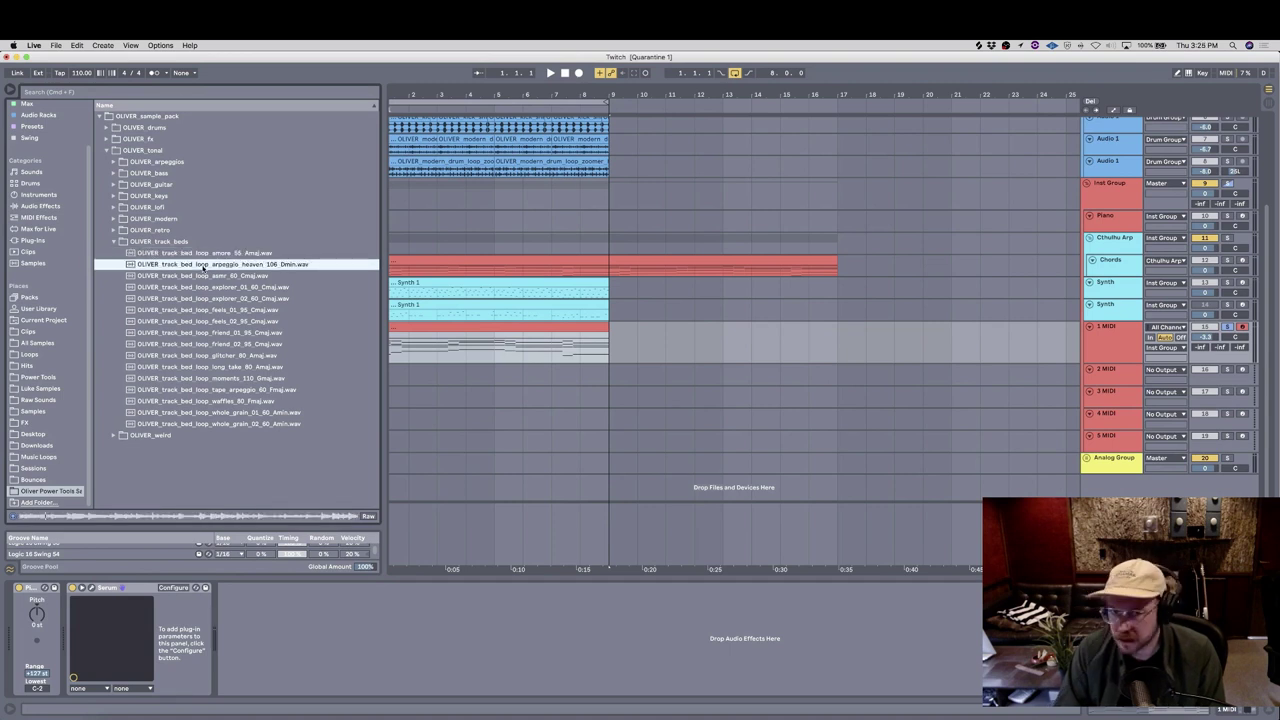
key(Down)
key(Down)
key(Down)
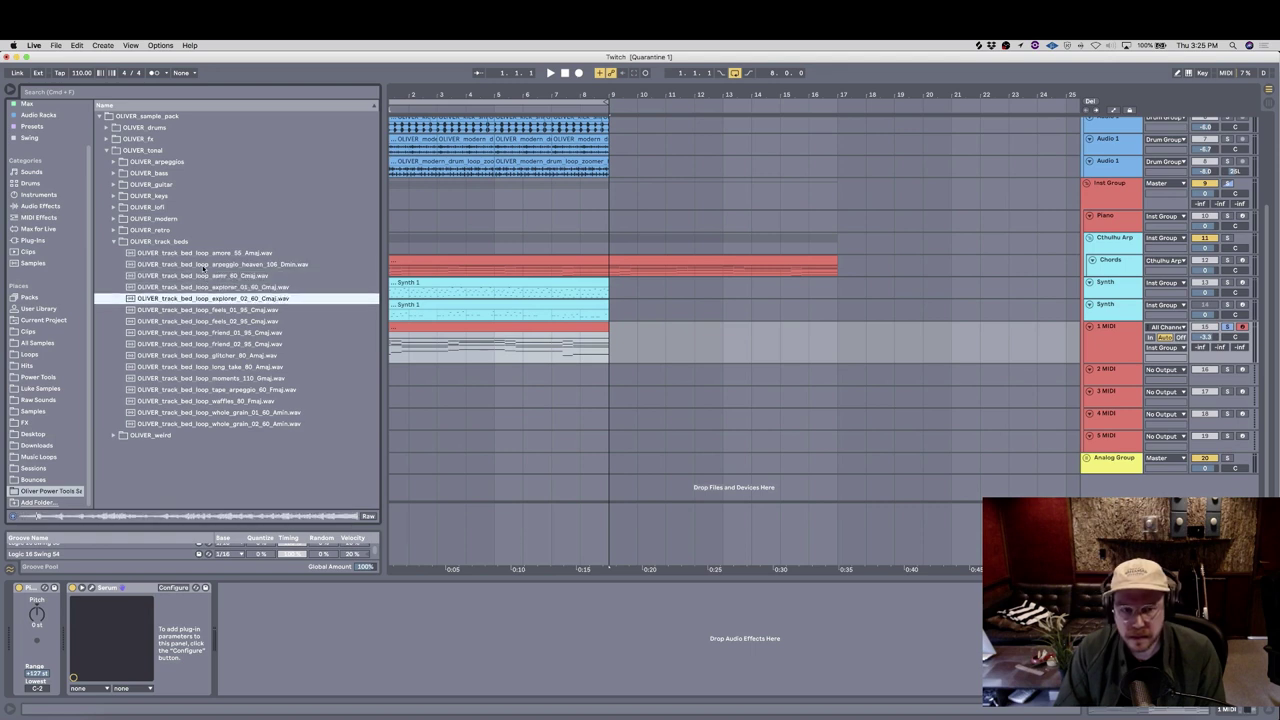
key(Down)
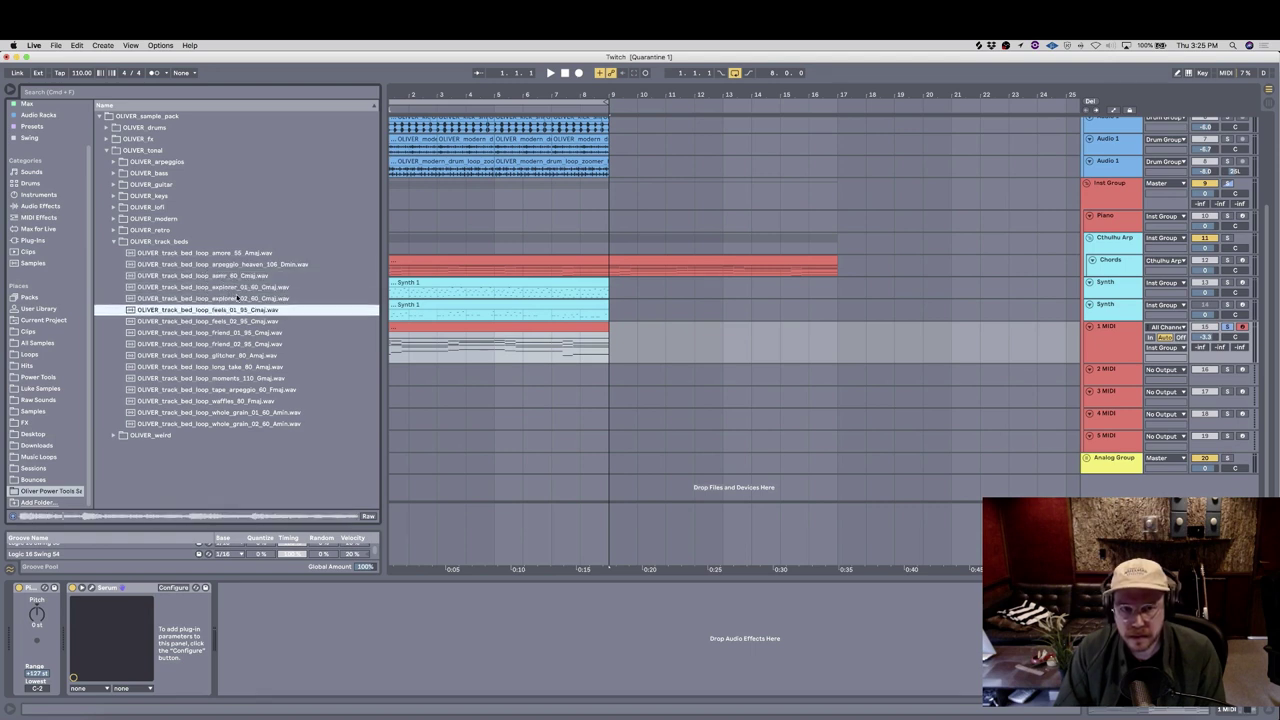
key(Down)
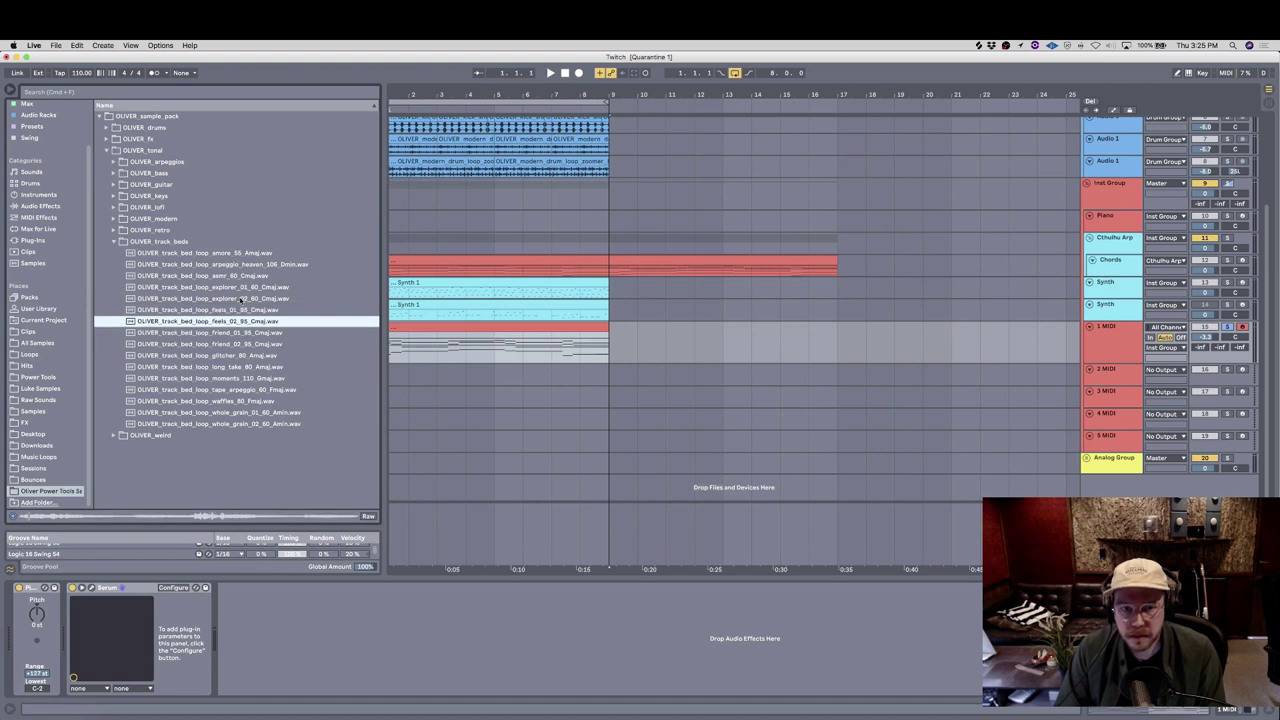
key(Down)
key(Down)
key(Down)
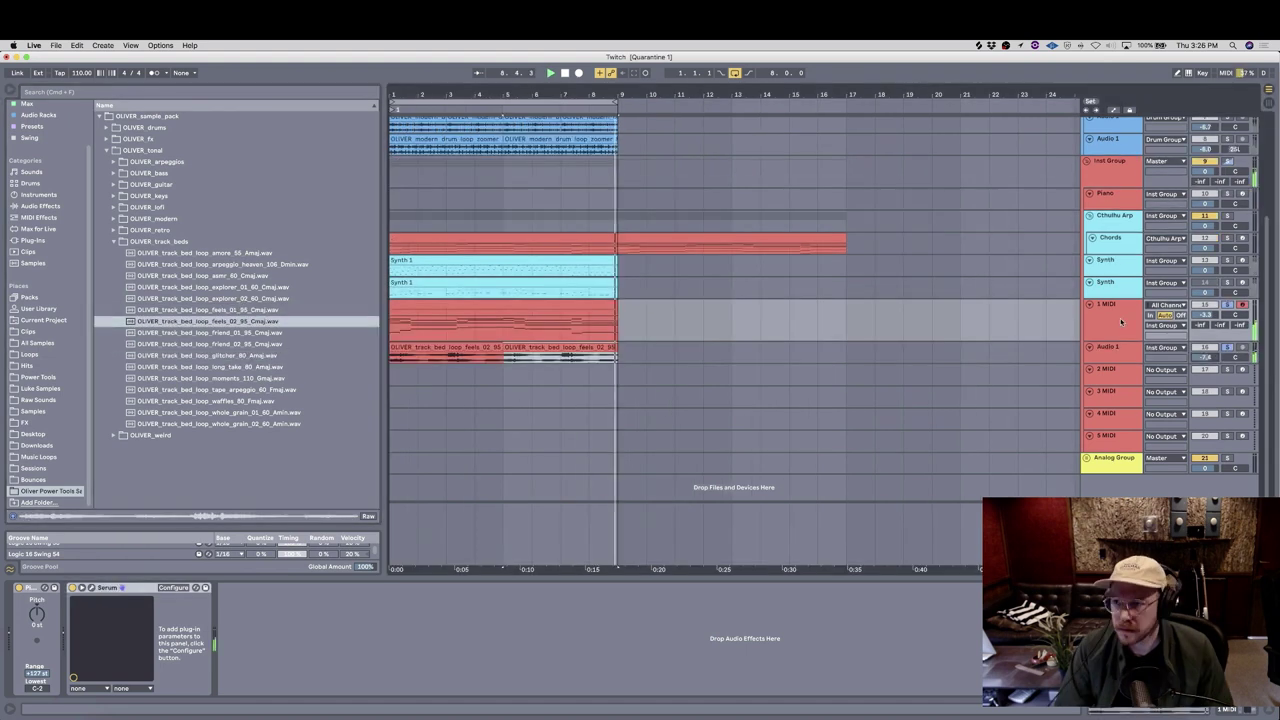
Step: Select the 1 MIDI track, review its Serum patch and close the plugin window
click(1117, 328)
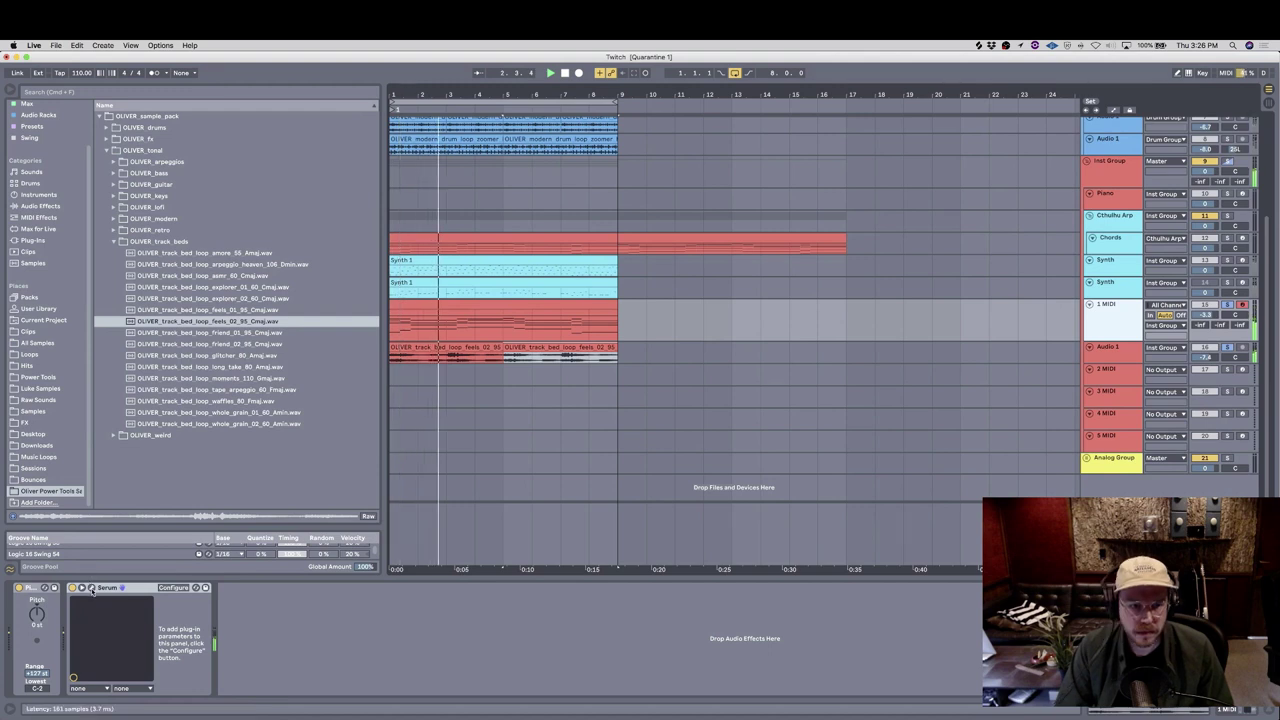
key(alt+super+p)
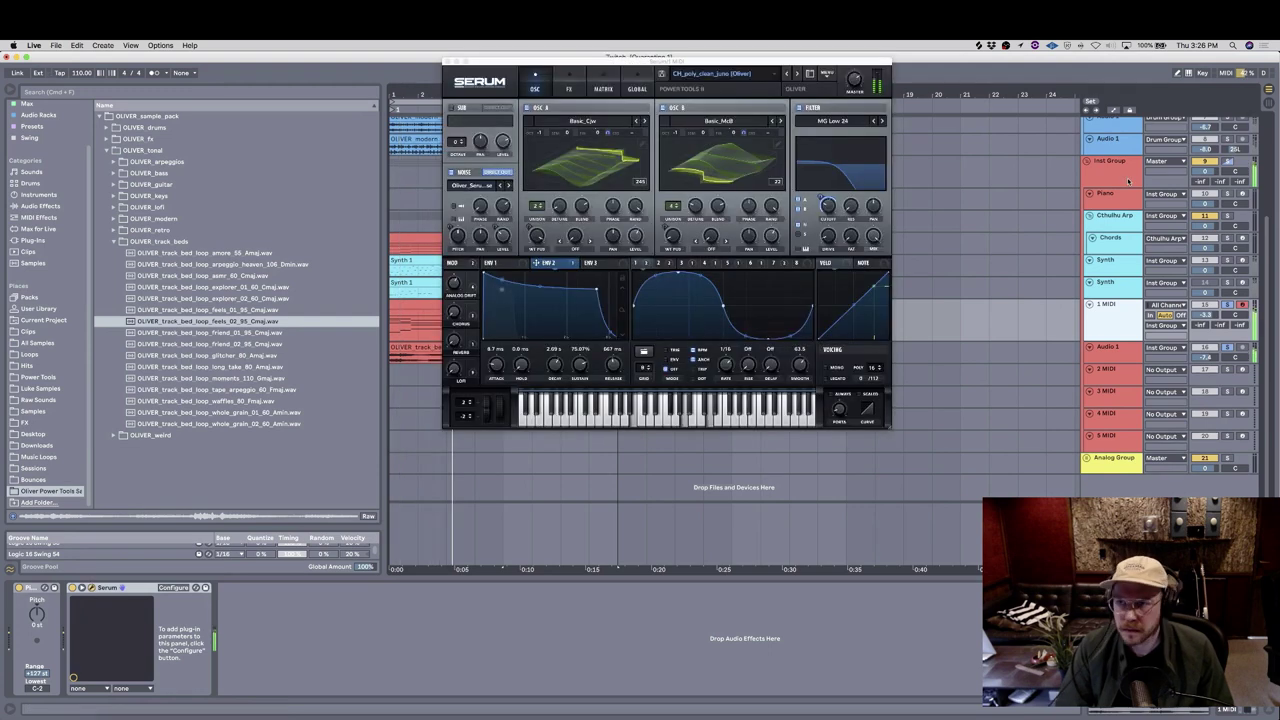
click(443, 62)
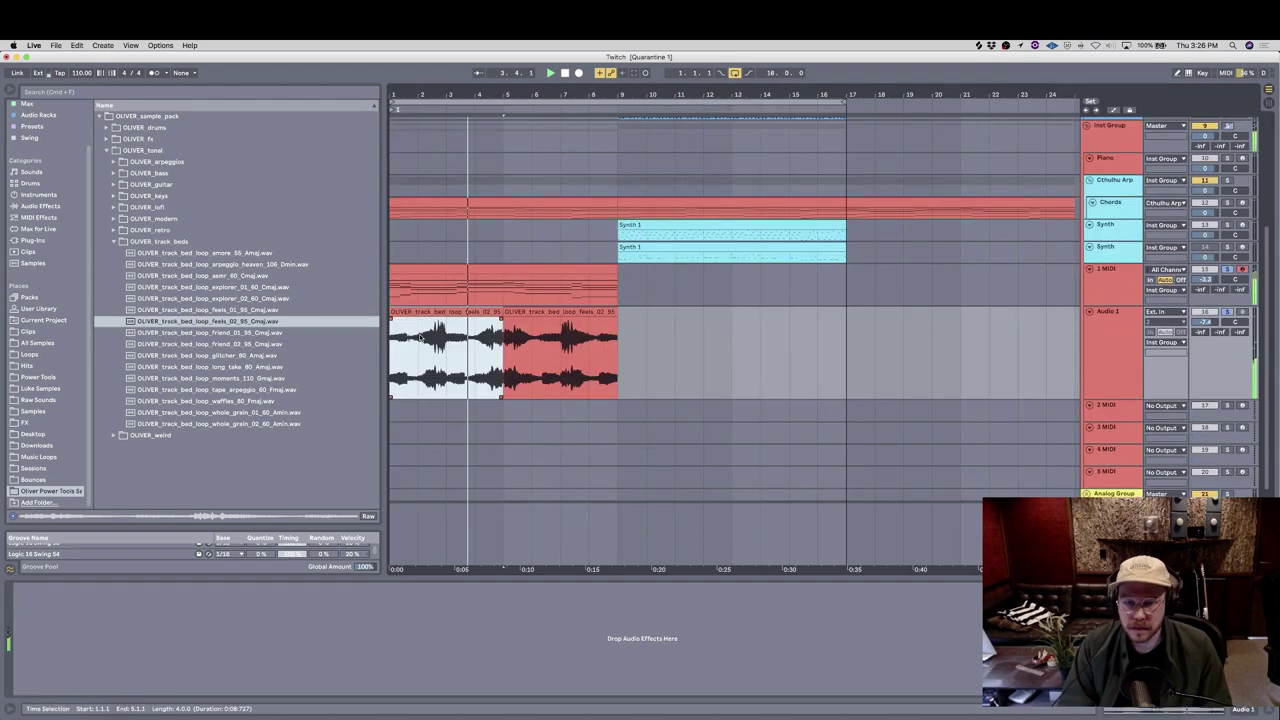
Step: Reverse the section from bar 2 to bar 5 of the first feels_02_95 track bed clip and open the reversed clip
key(space)
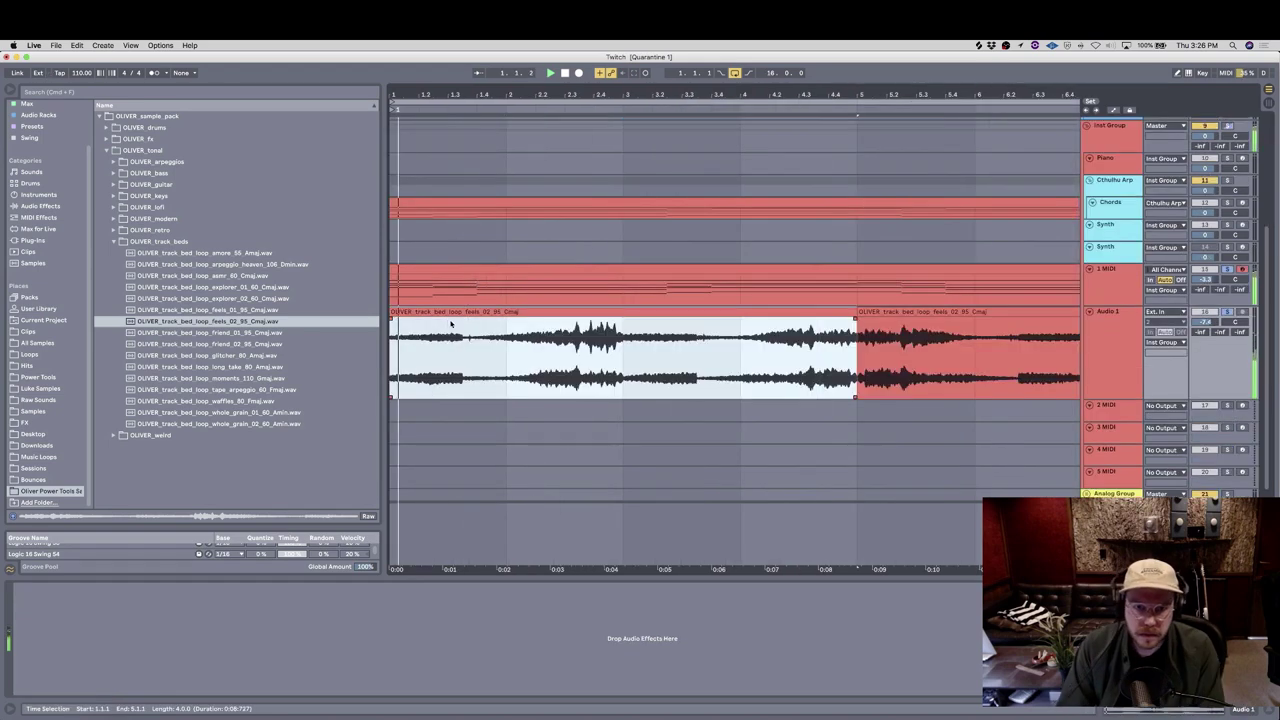
click(506, 336)
scroll(508, 336, up, 3)
scroll(562, 332, down, 3)
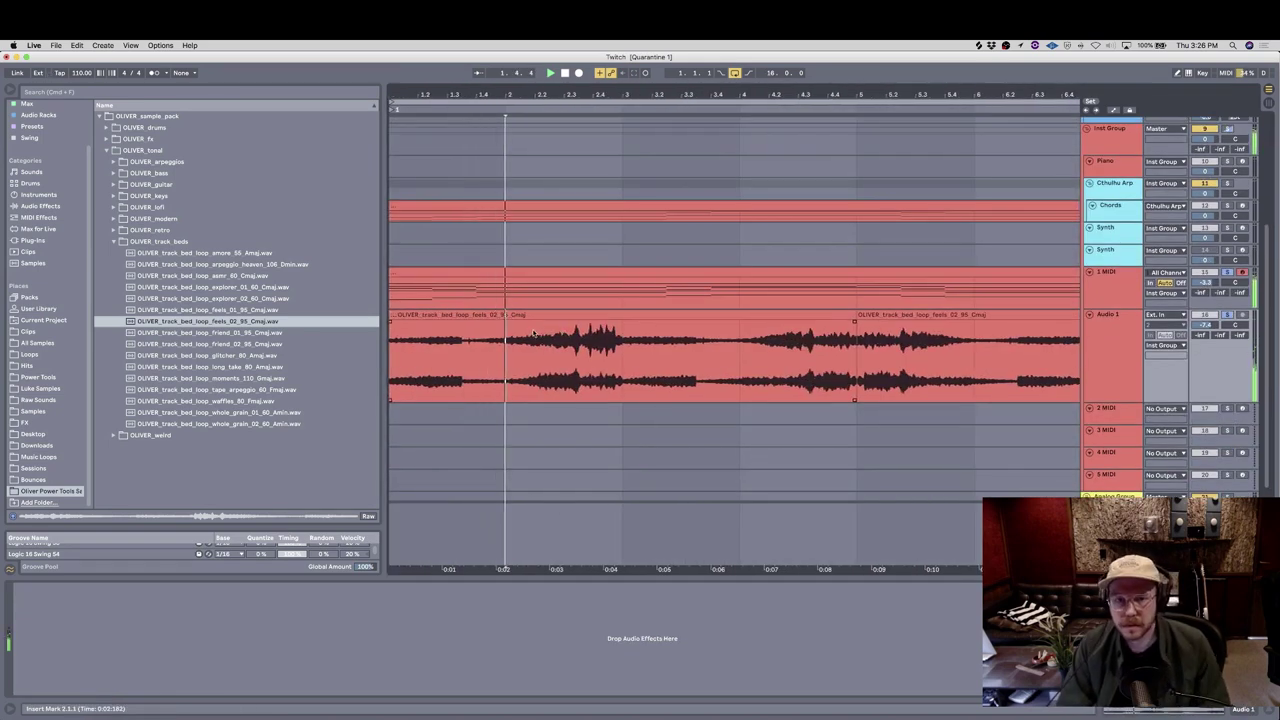
drag(506, 338, 856, 338)
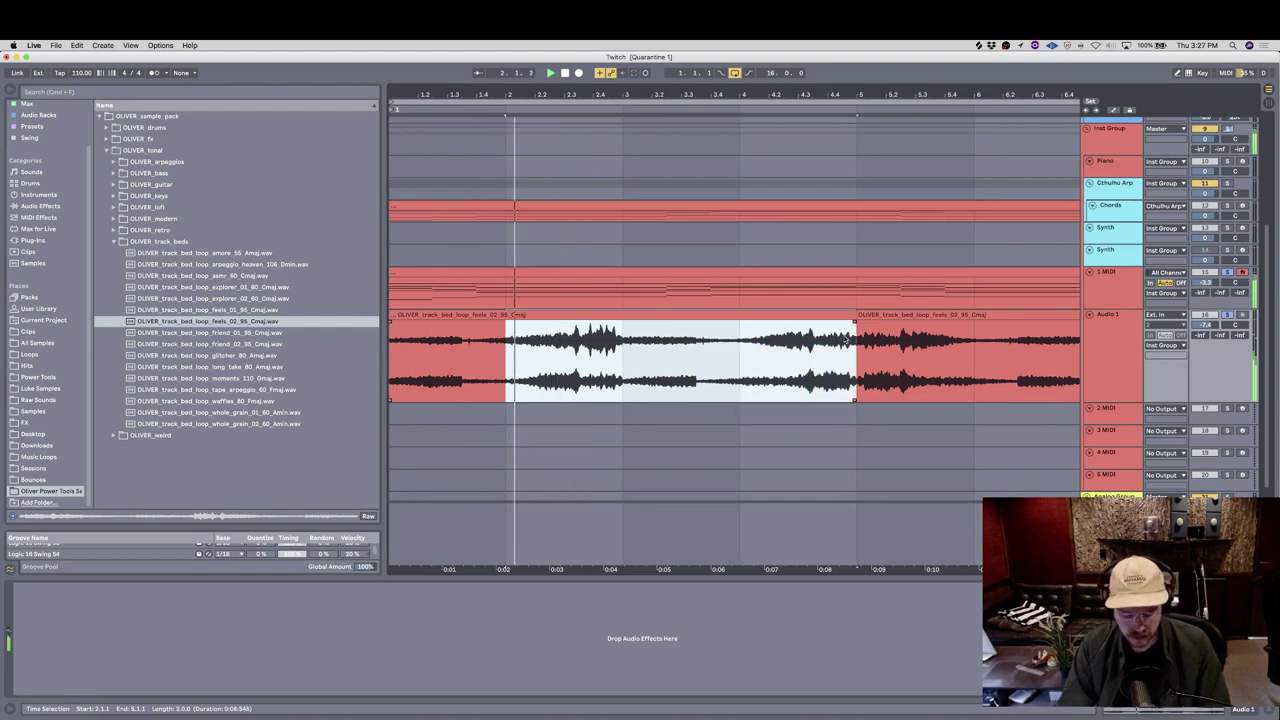
key(r)
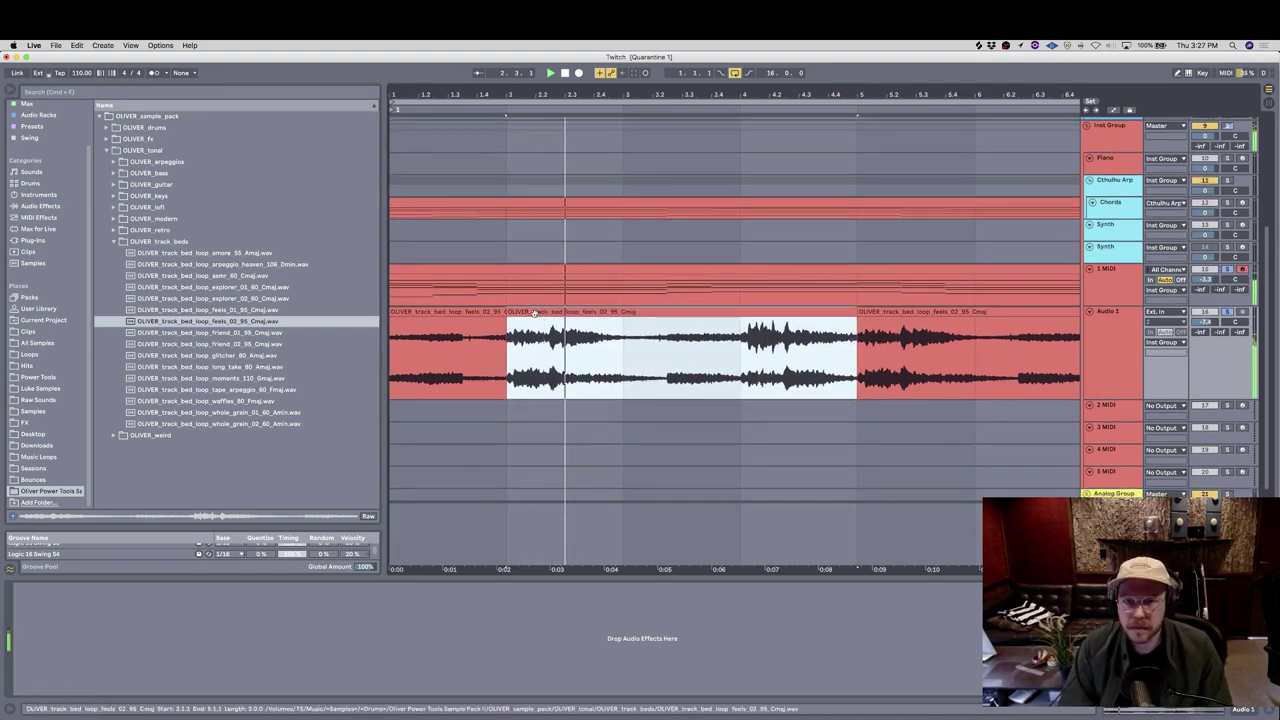
double_click(532, 326)
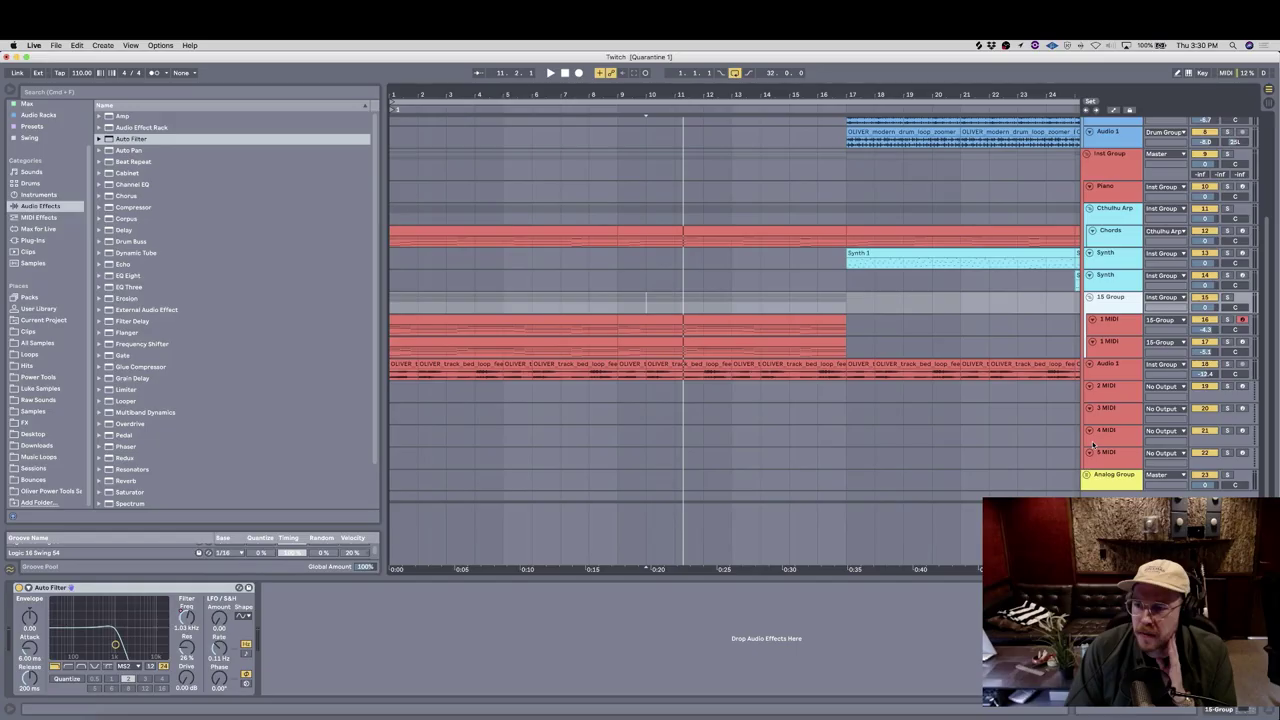
Step: Show the Master track's devices with BIP expanded, and look through the audio and MIDI effects lists
click(1108, 520)
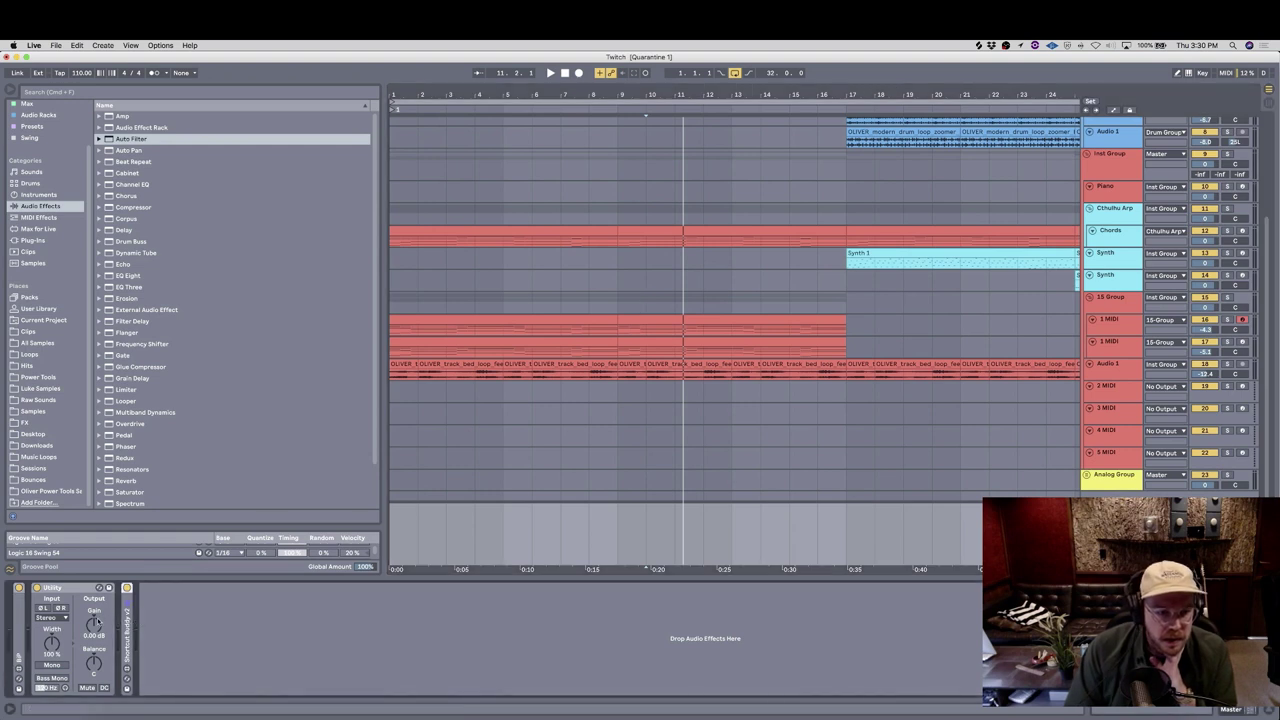
double_click(19, 627)
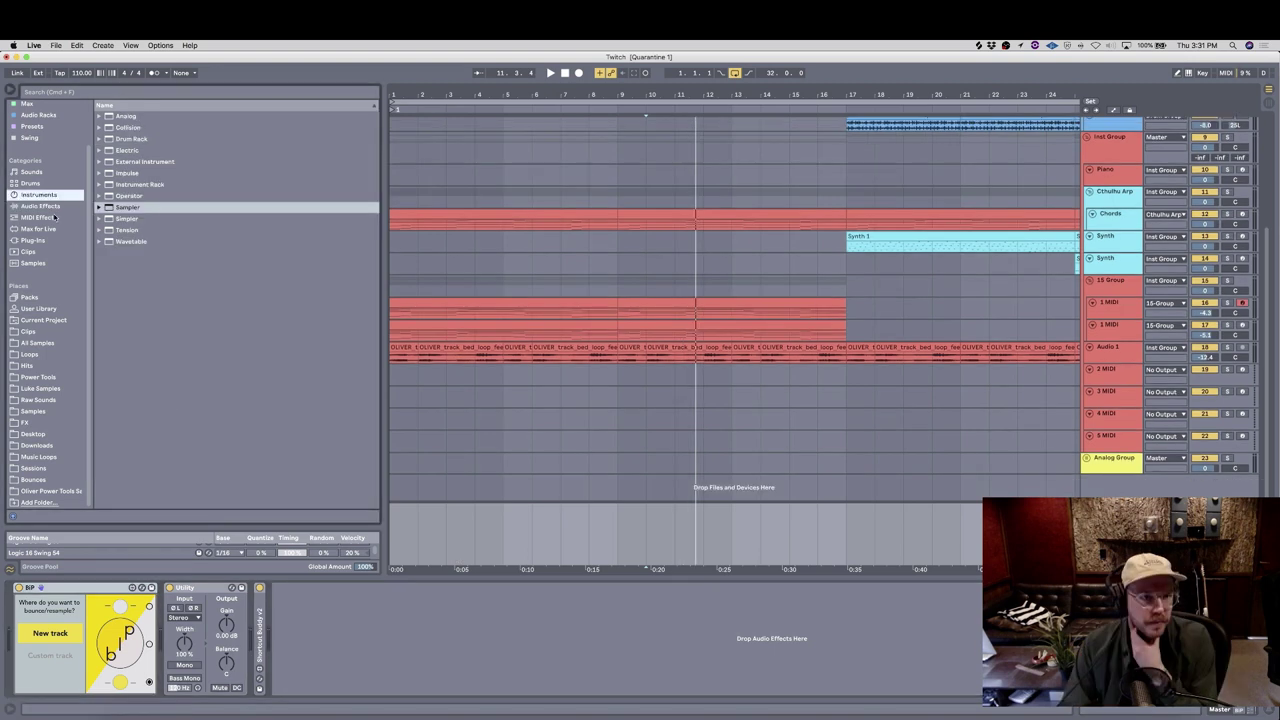
click(53, 217)
click(53, 206)
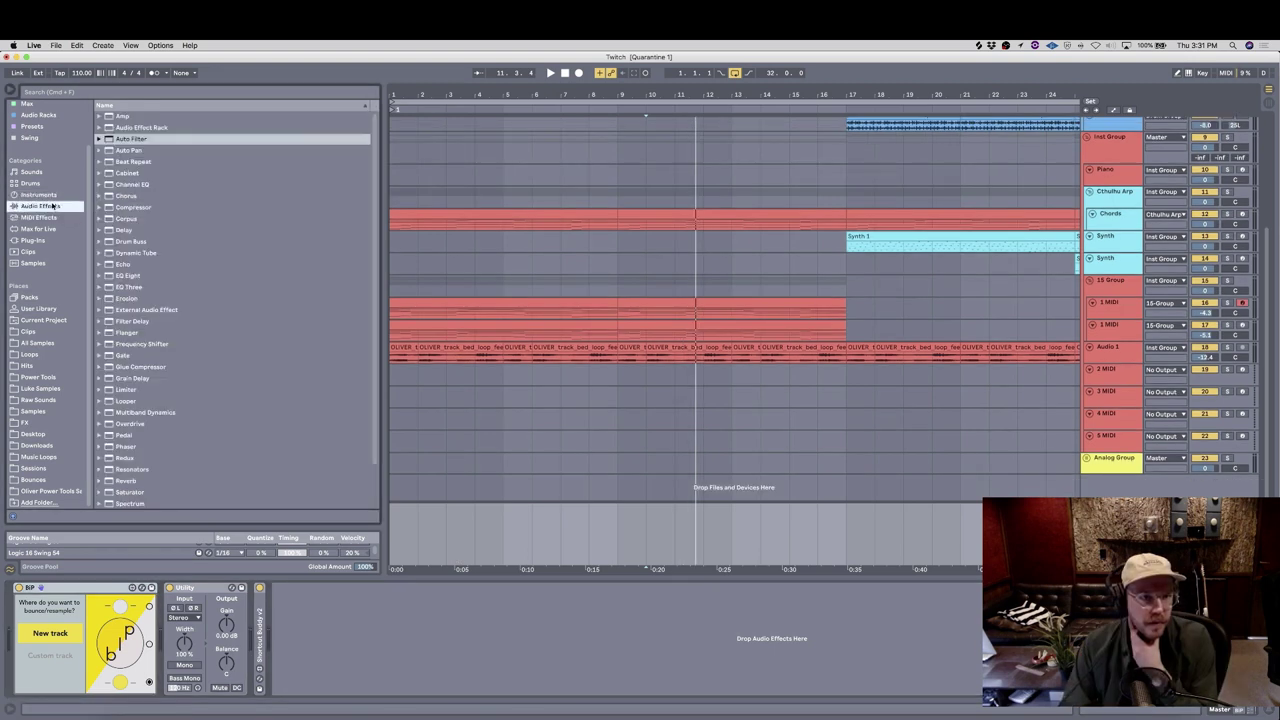
click(47, 217)
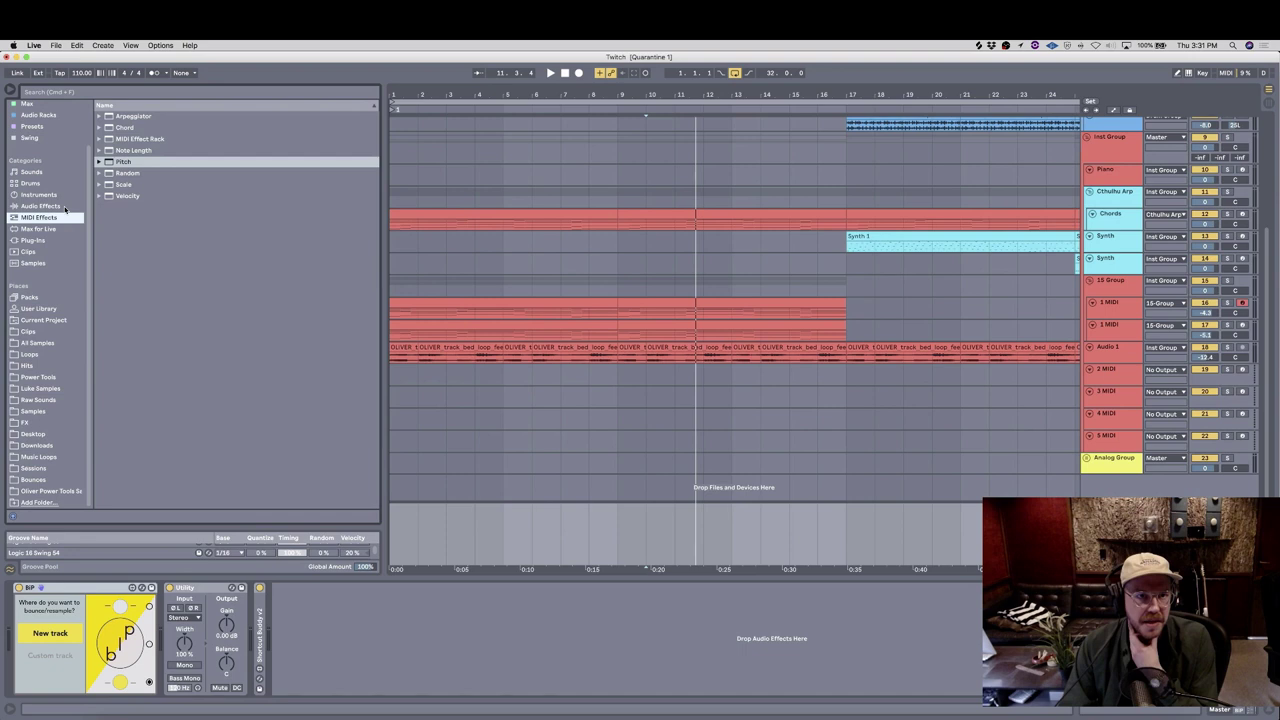
scroll(66, 215, up, 1)
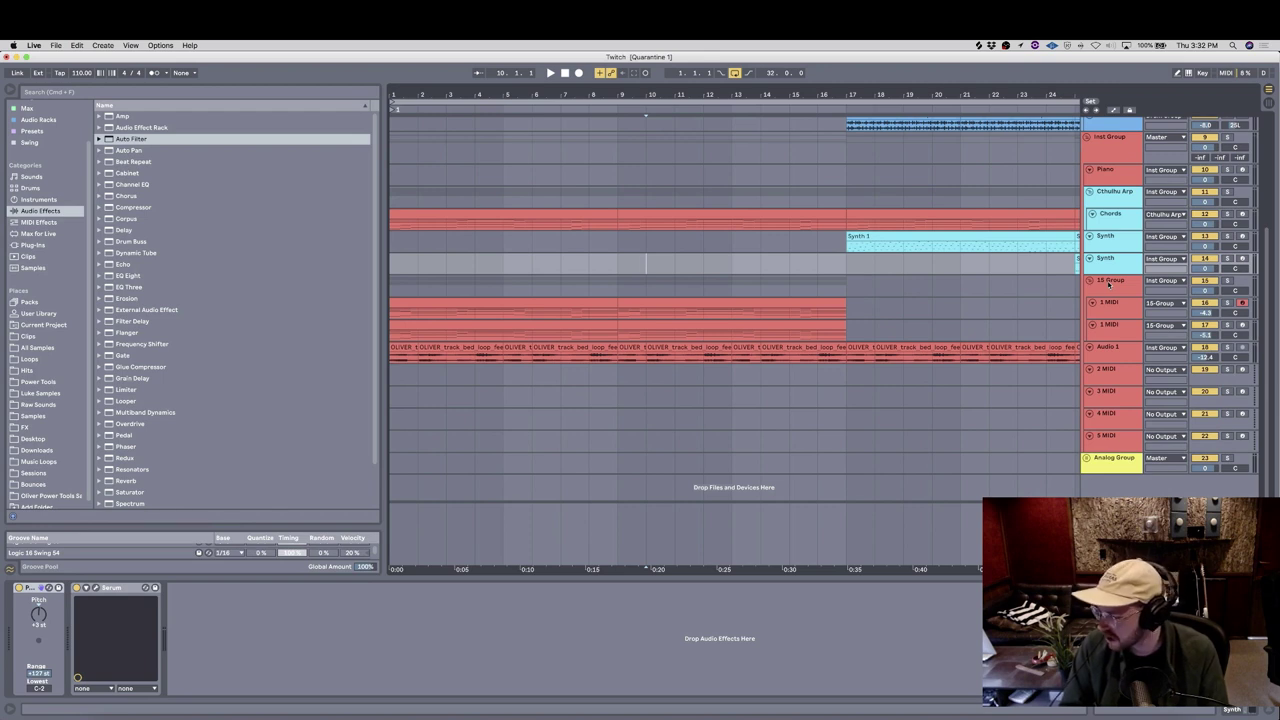
Step: Add the Tape Stop plugin after Auto Filter on the 15-Group and shorten its start time
click(1108, 284)
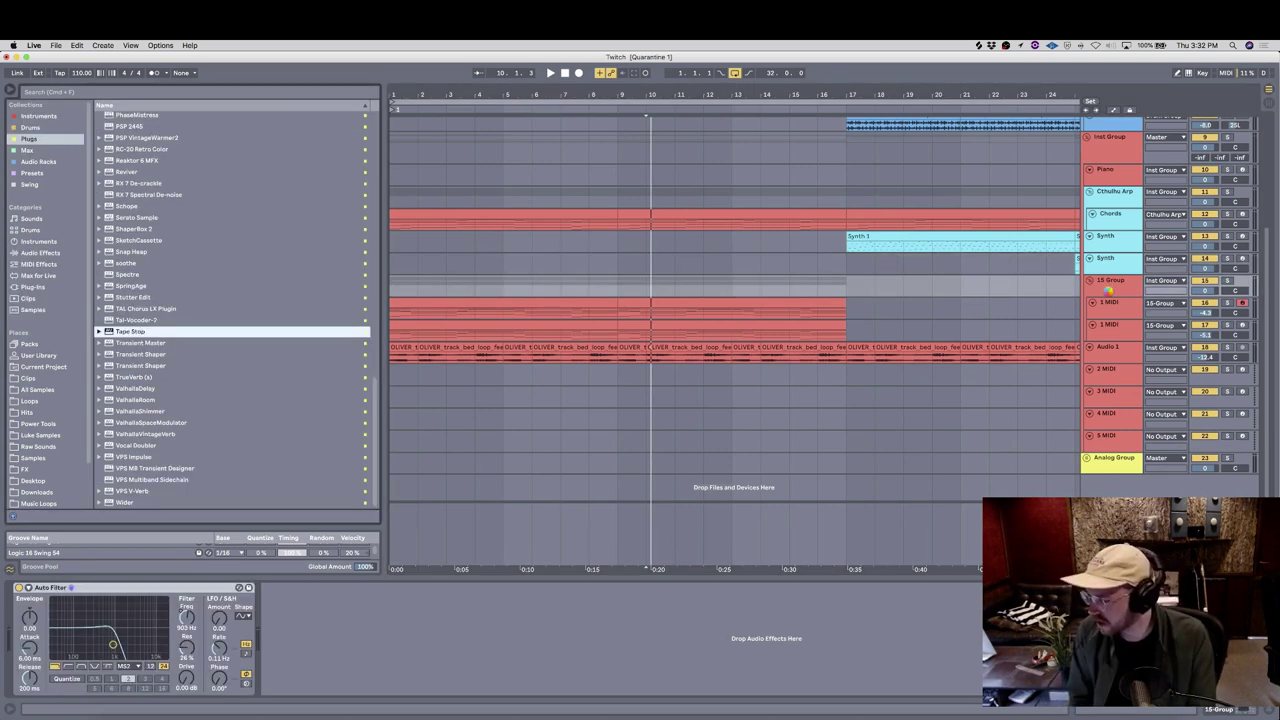
key(space)
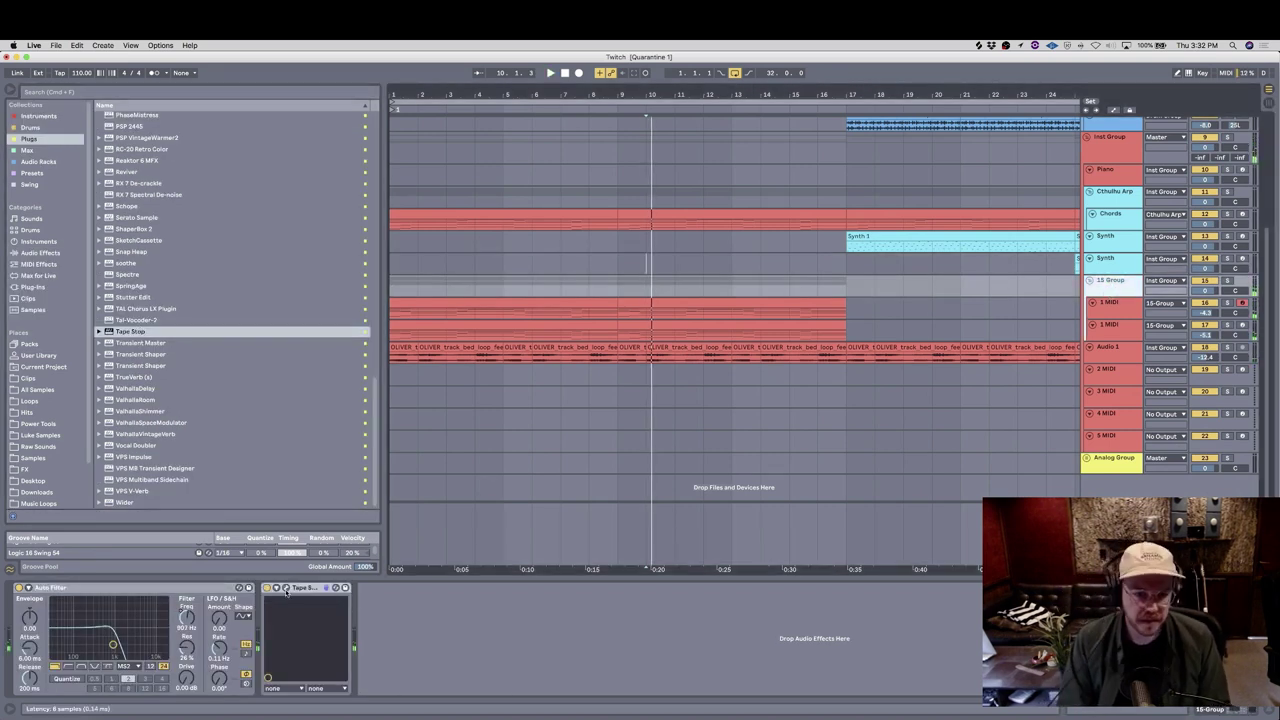
click(279, 588)
key(space)
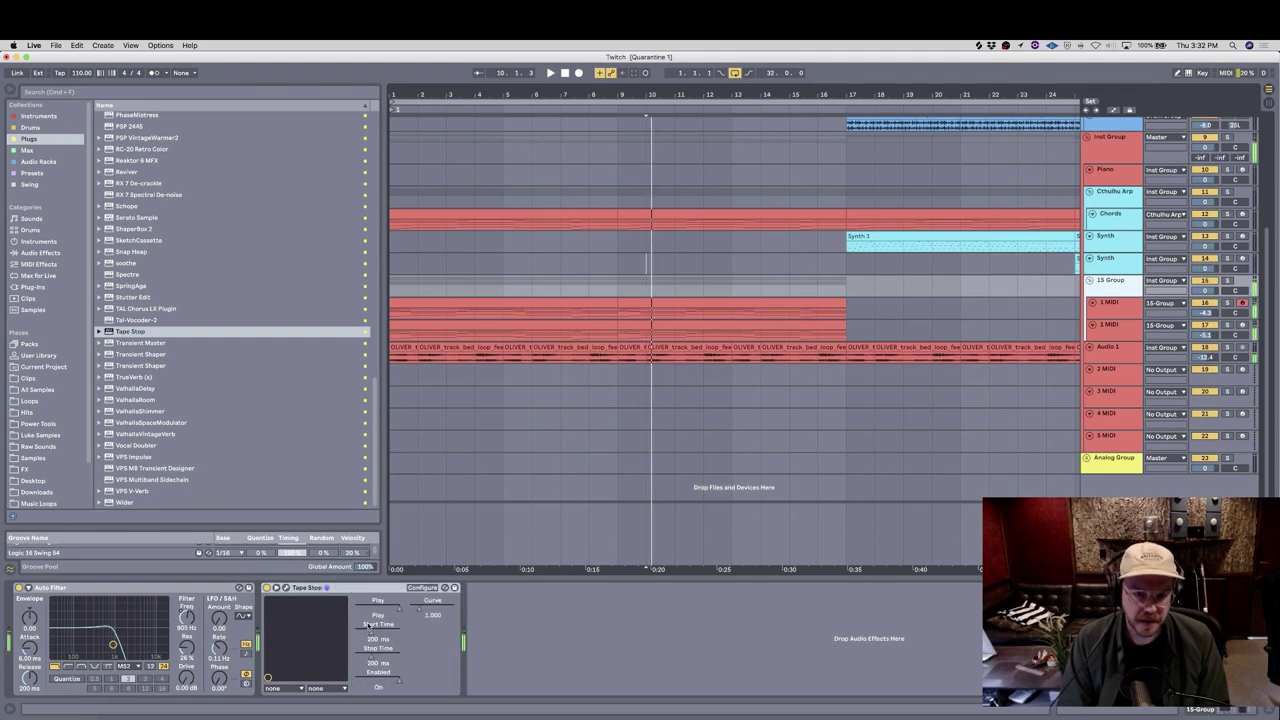
drag(370, 632, 354, 632)
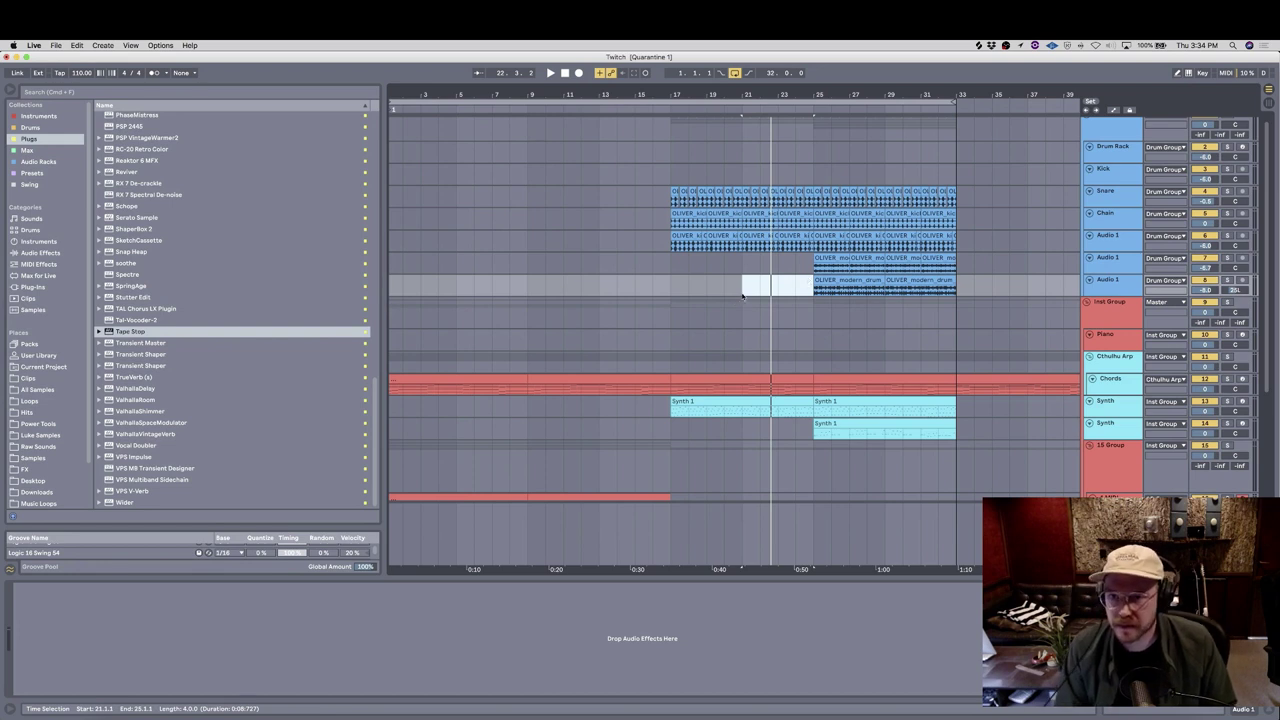
Step: Add the Vaughn's - Splice Master rack from the compression and parallel audio racks to the Master track
scroll(754, 298, down, 5)
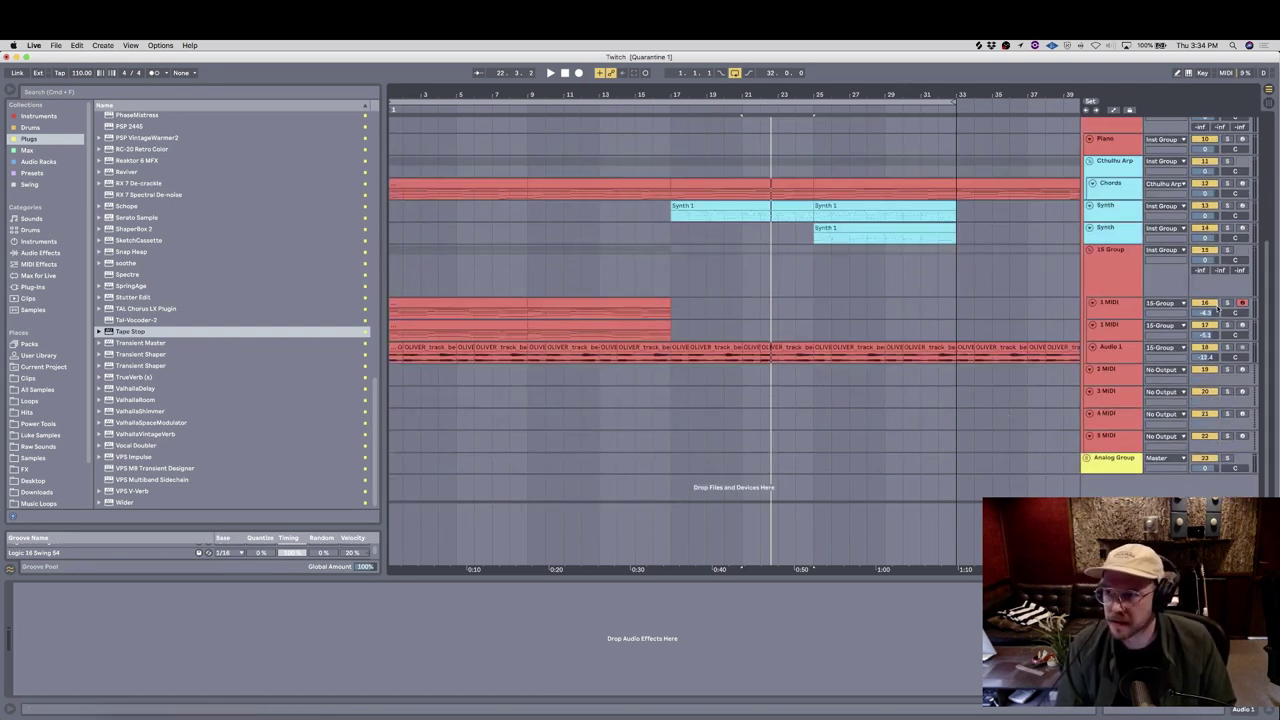
click(1120, 466)
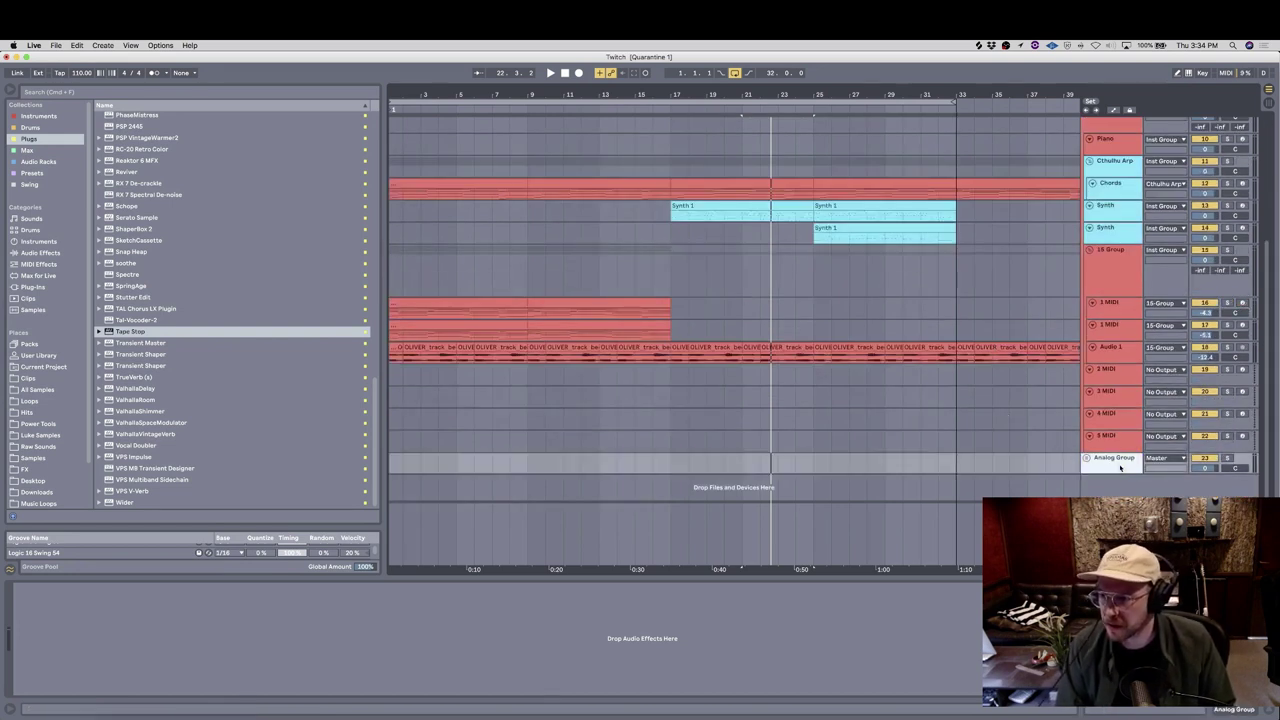
click(1116, 510)
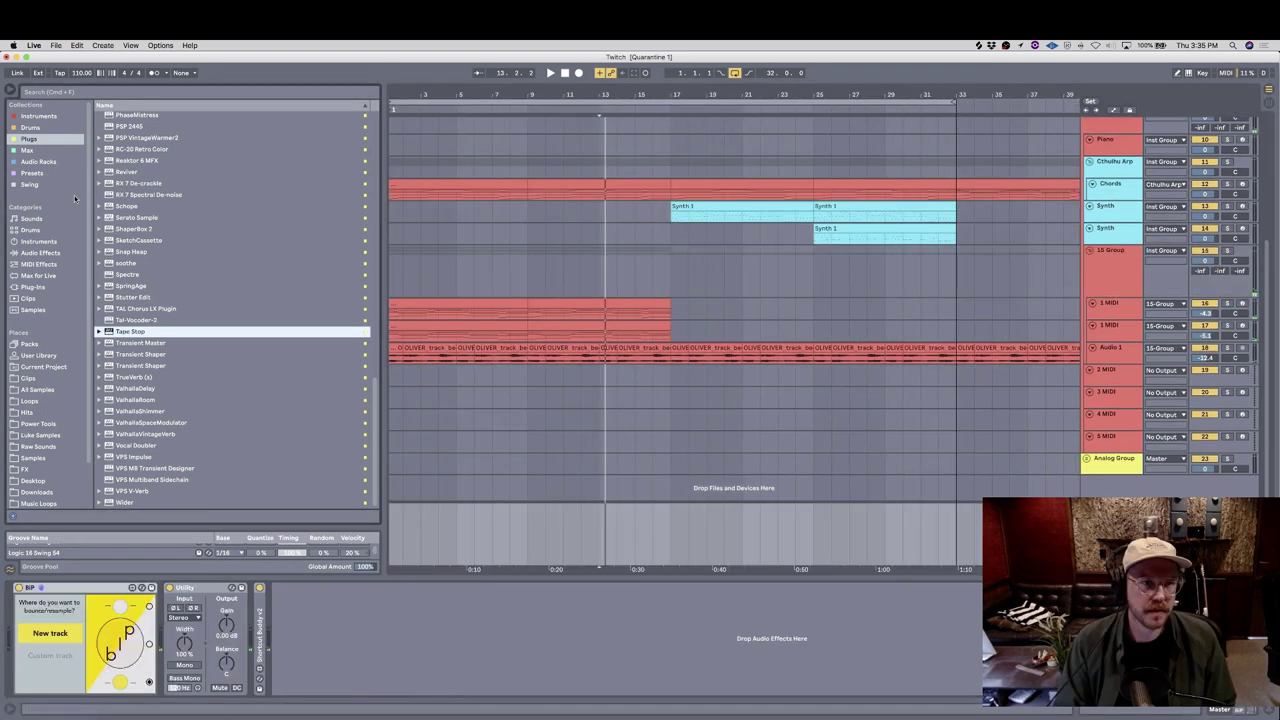
click(38, 161)
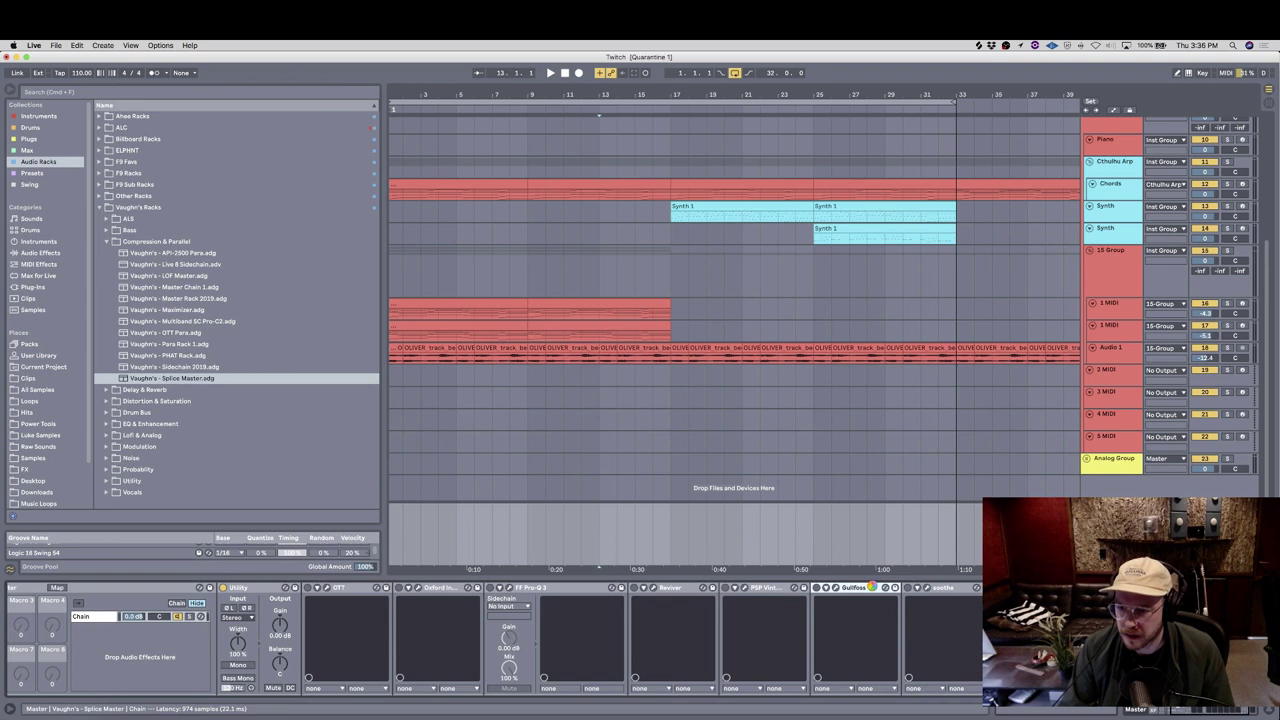
Step: Remove the Gullfoss and soothe plugins from the Splice Master rack on the Master track
key(Delete)
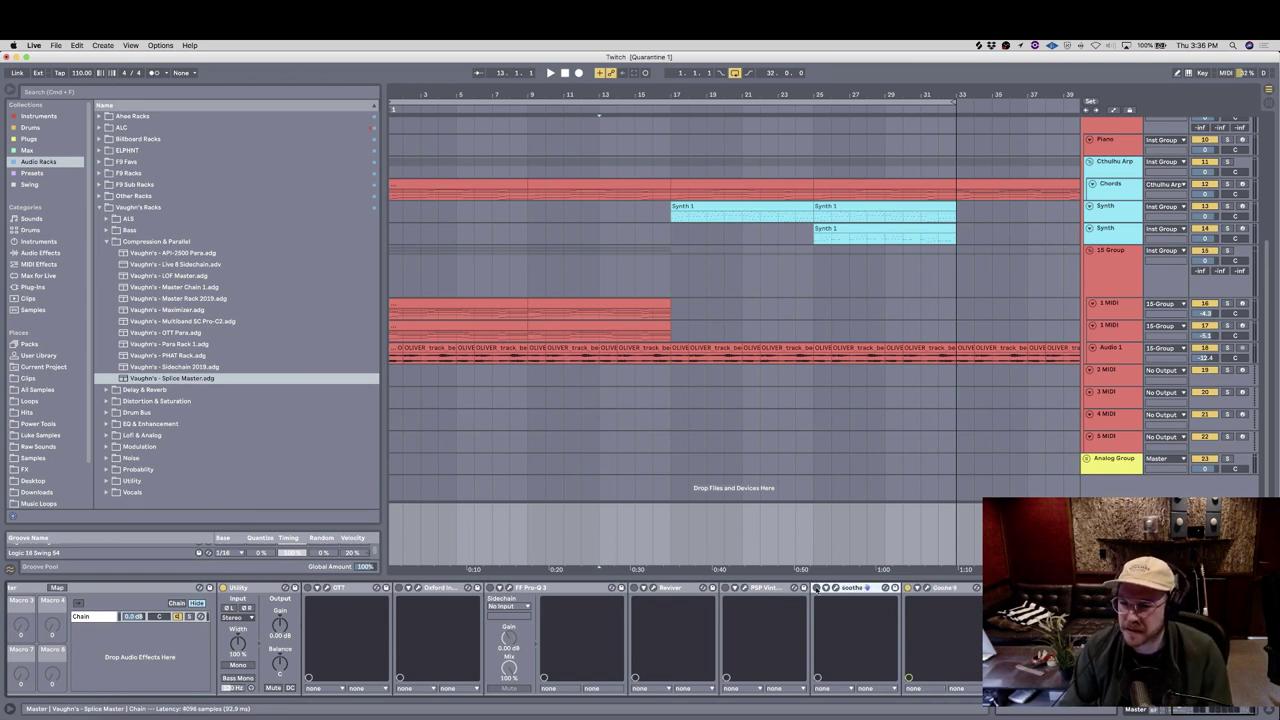
click(817, 588)
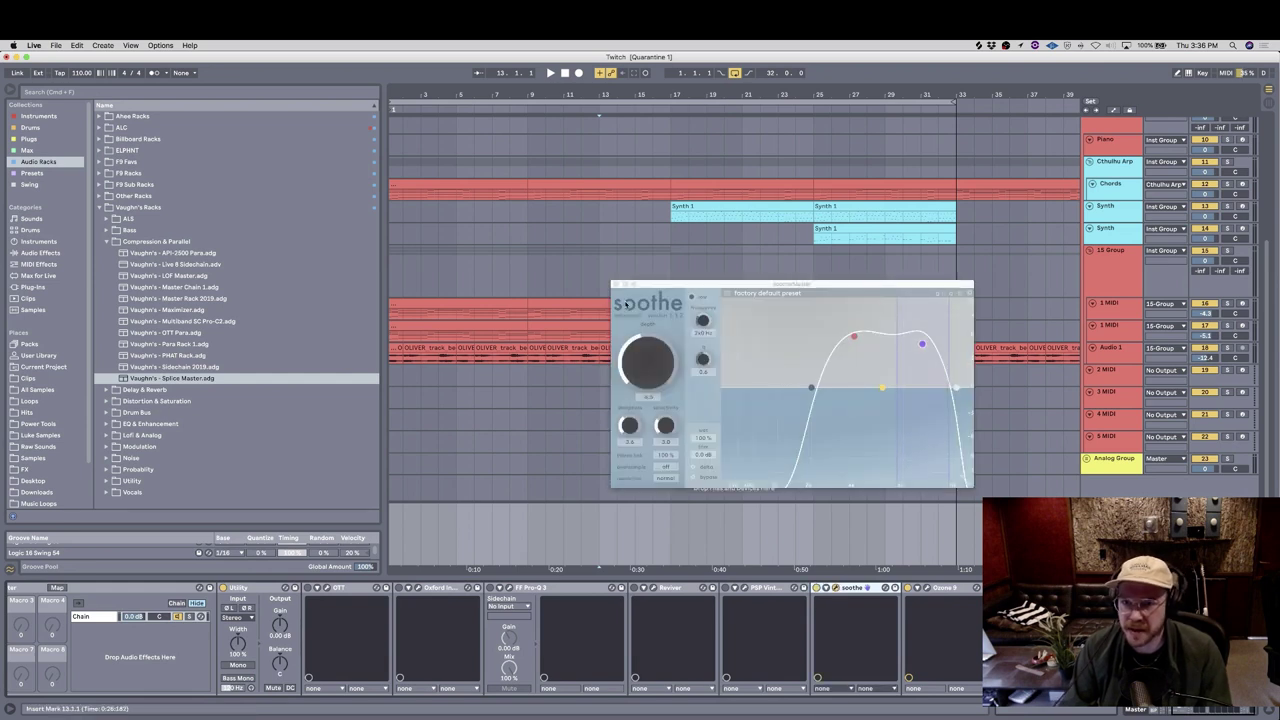
click(616, 284)
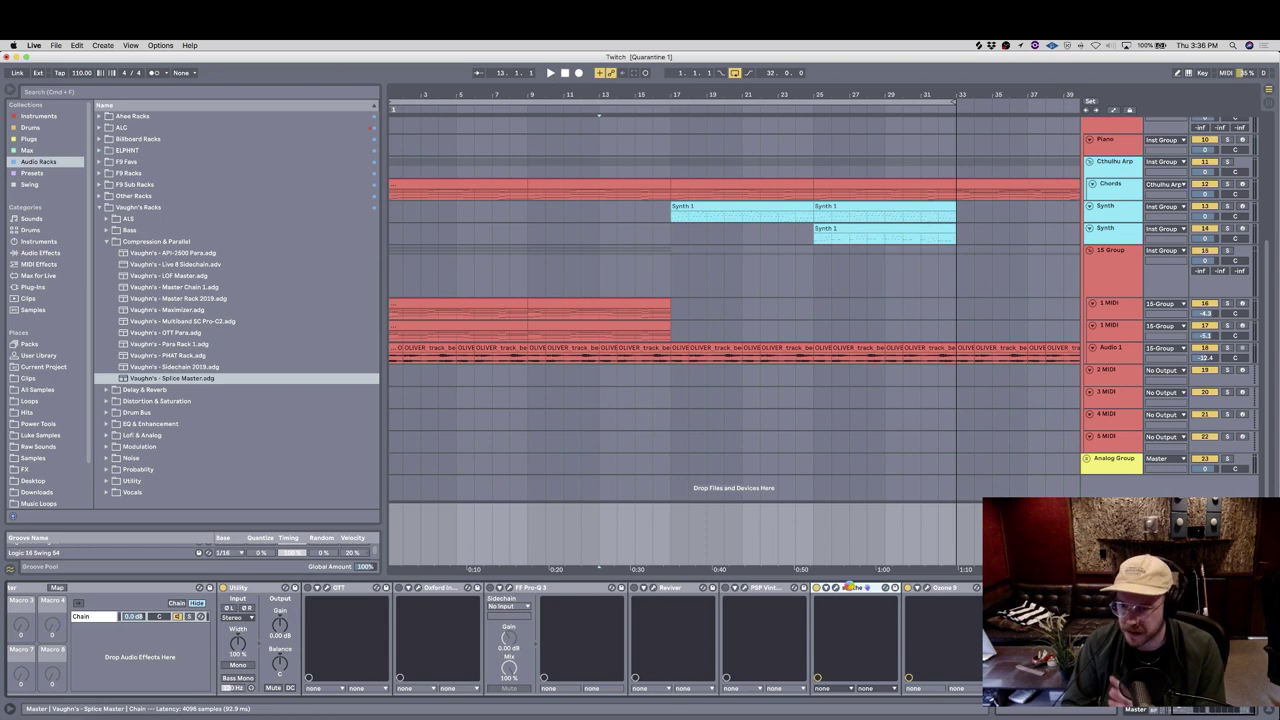
key(Delete)
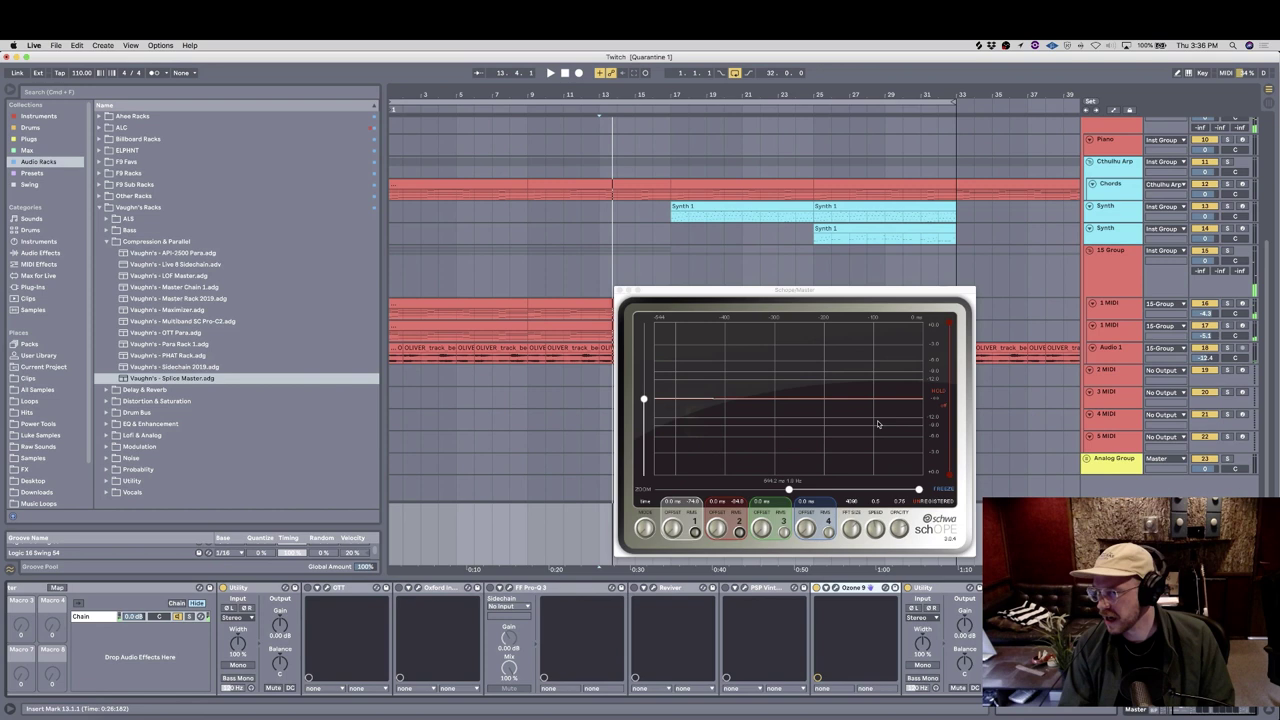
Step: Play the arrangement from bar 17 with the Master's devices shown, and loop bars 17 to 25
click(686, 236)
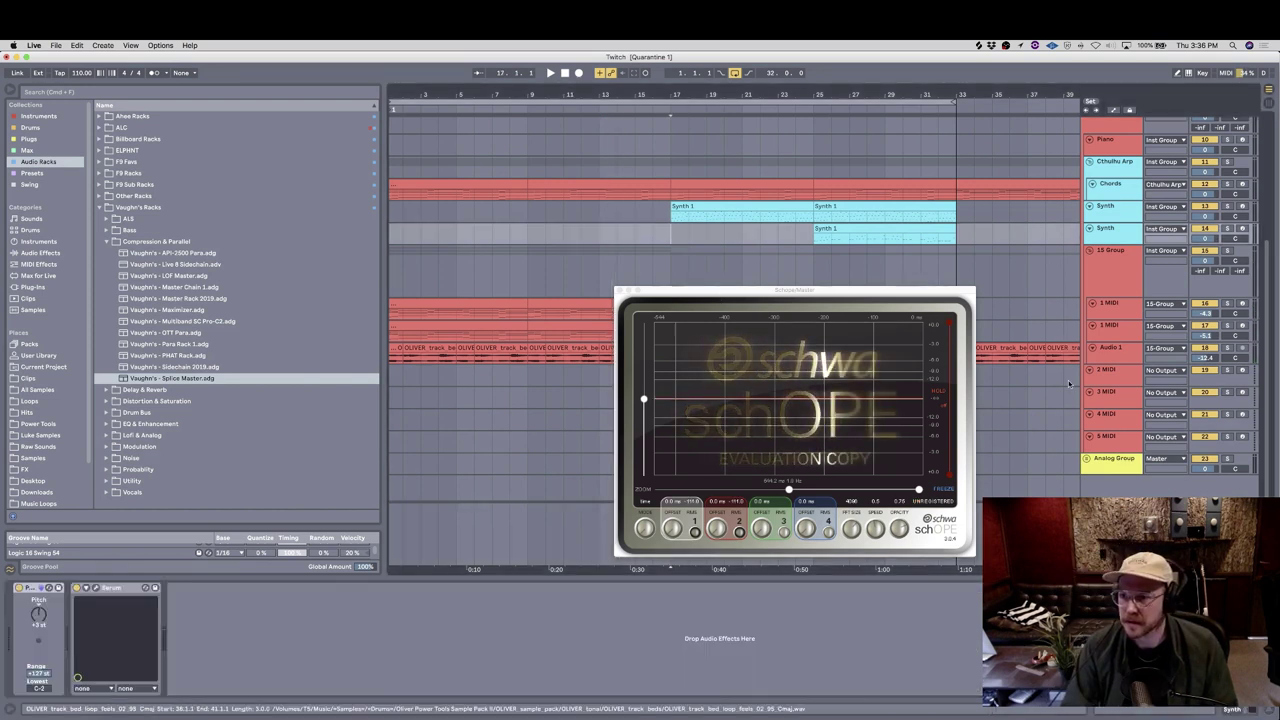
click(1106, 488)
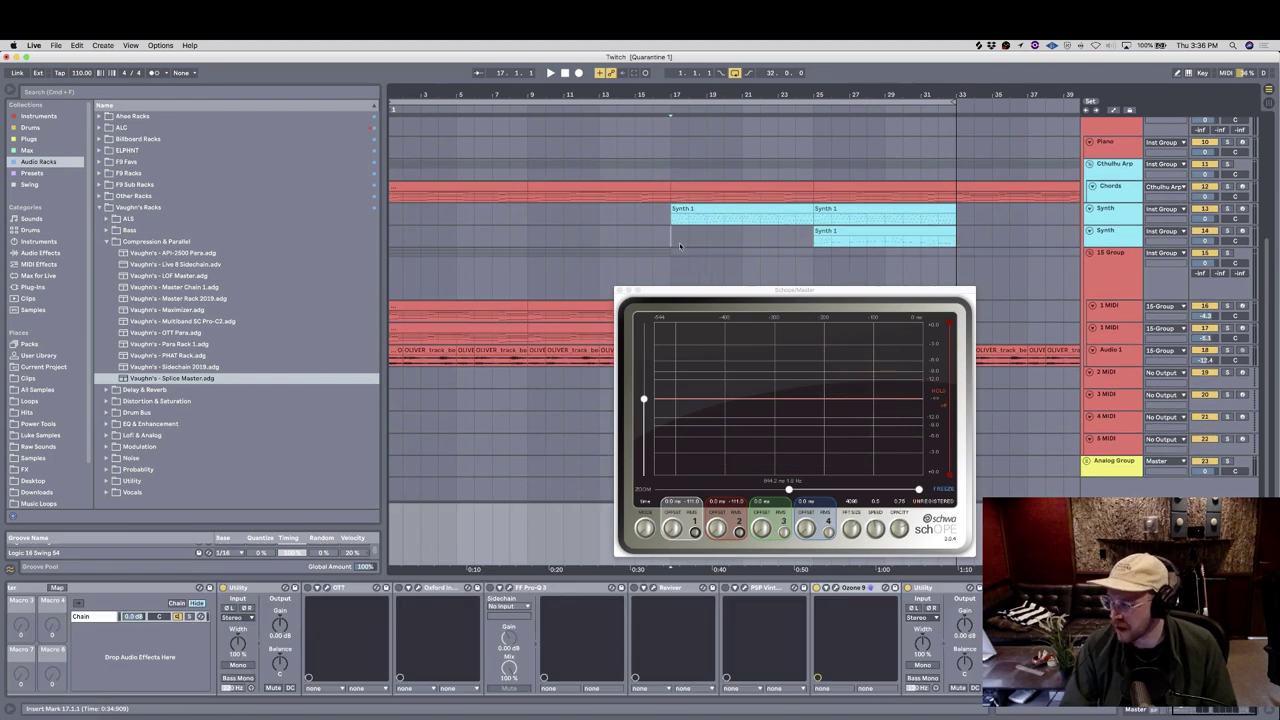
key(space)
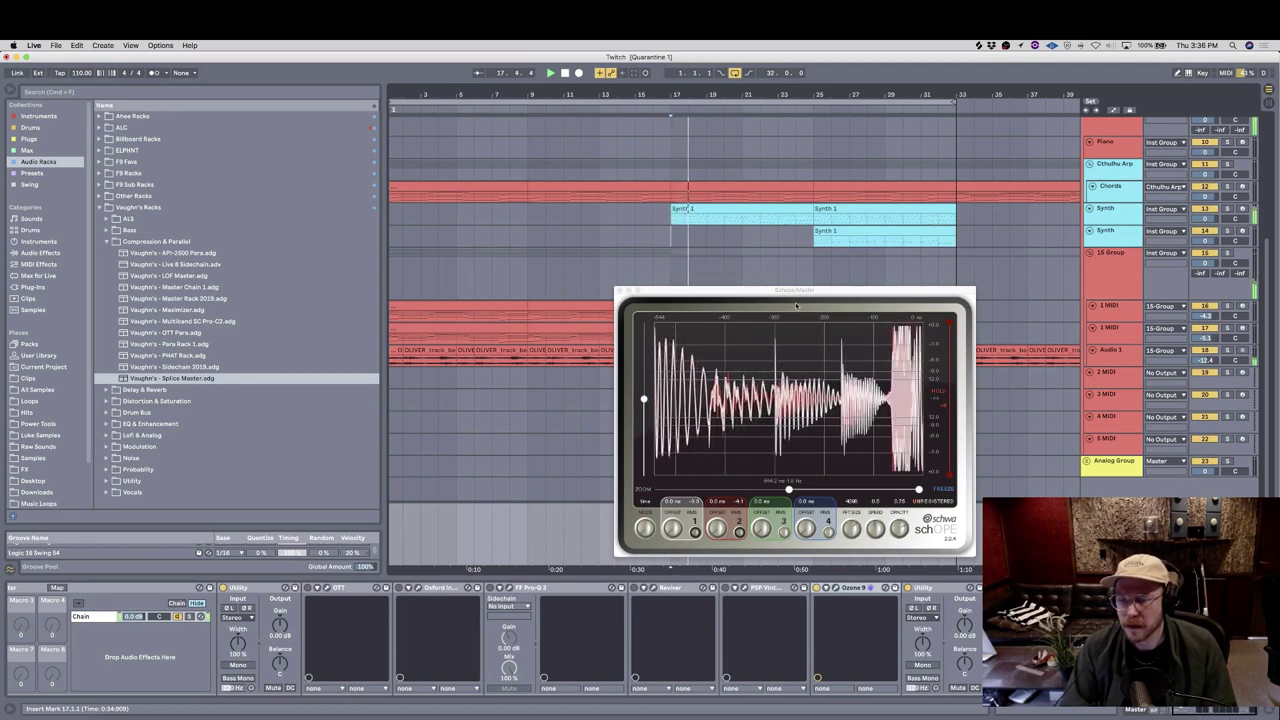
key(space)
drag(671, 236, 787, 244)
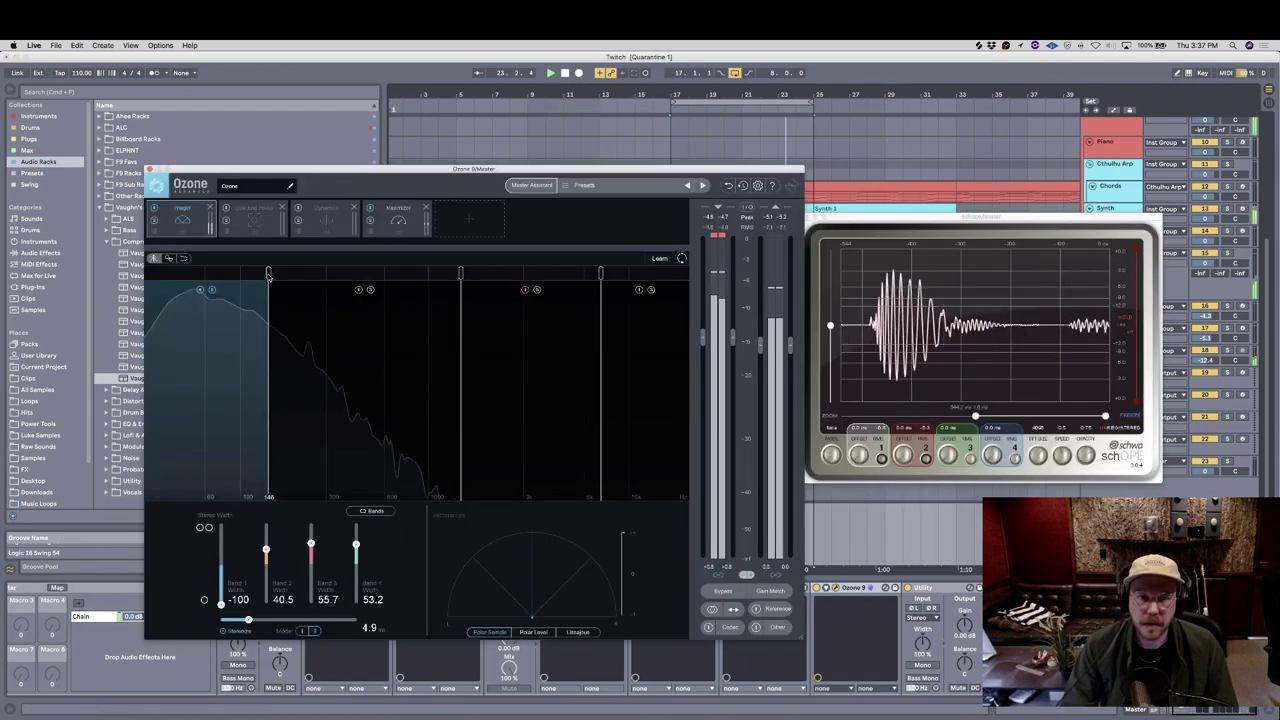
Step: In Ozone 9, adjust the Imager's lowest crossover, and set the Maximizer's ceiling to 0.0 dB while adjusting its threshold by ear
drag(261, 276, 265, 277)
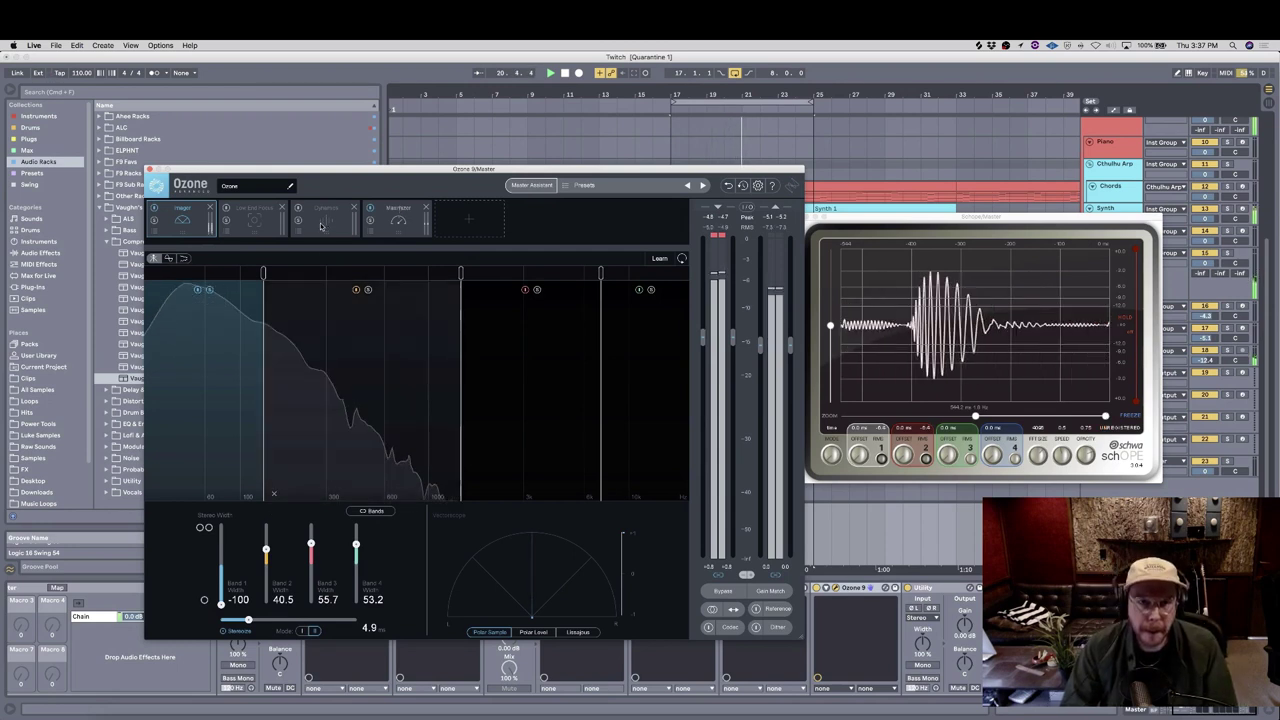
click(398, 218)
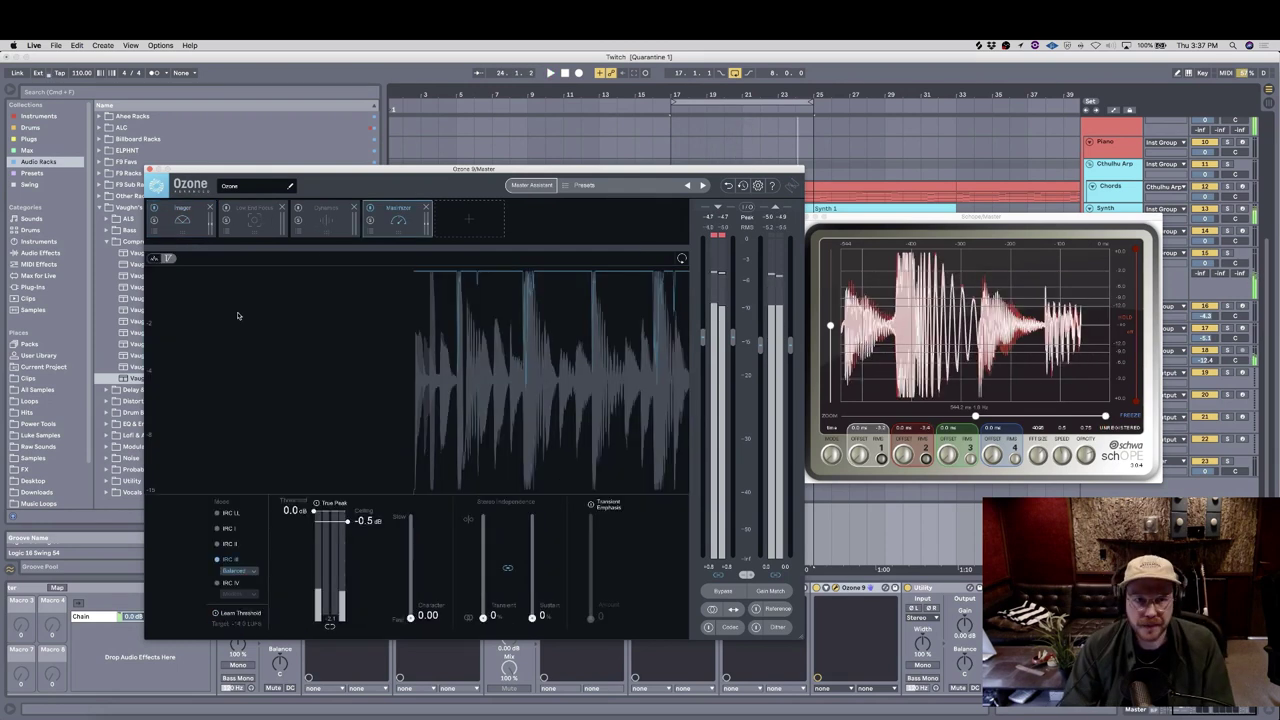
drag(313, 511, 313, 581)
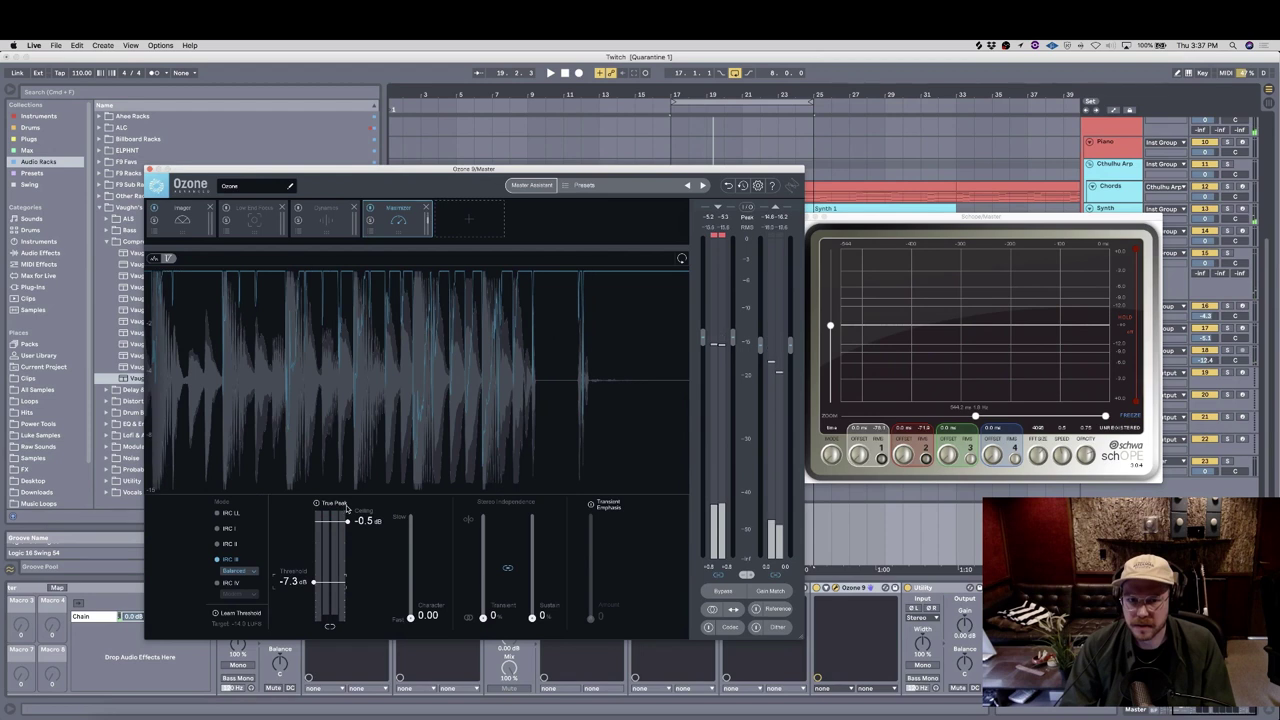
drag(347, 508, 347, 502)
key(space)
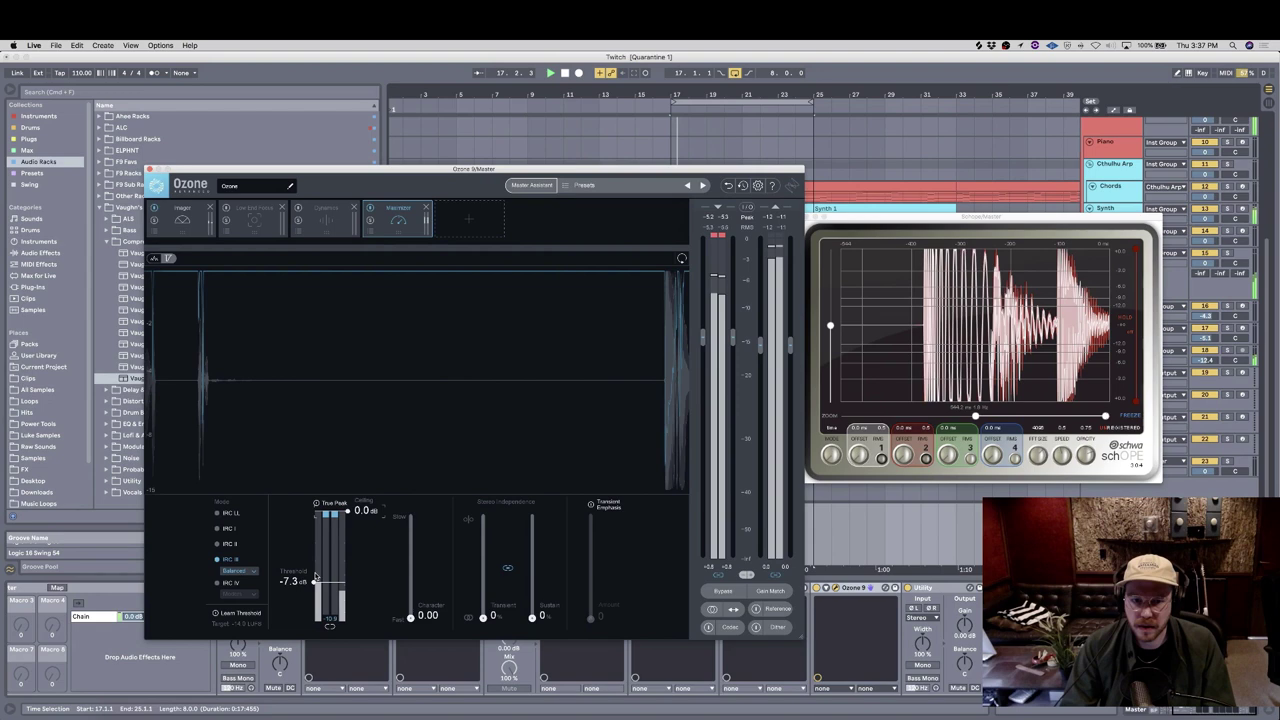
drag(315, 578, 326, 526)
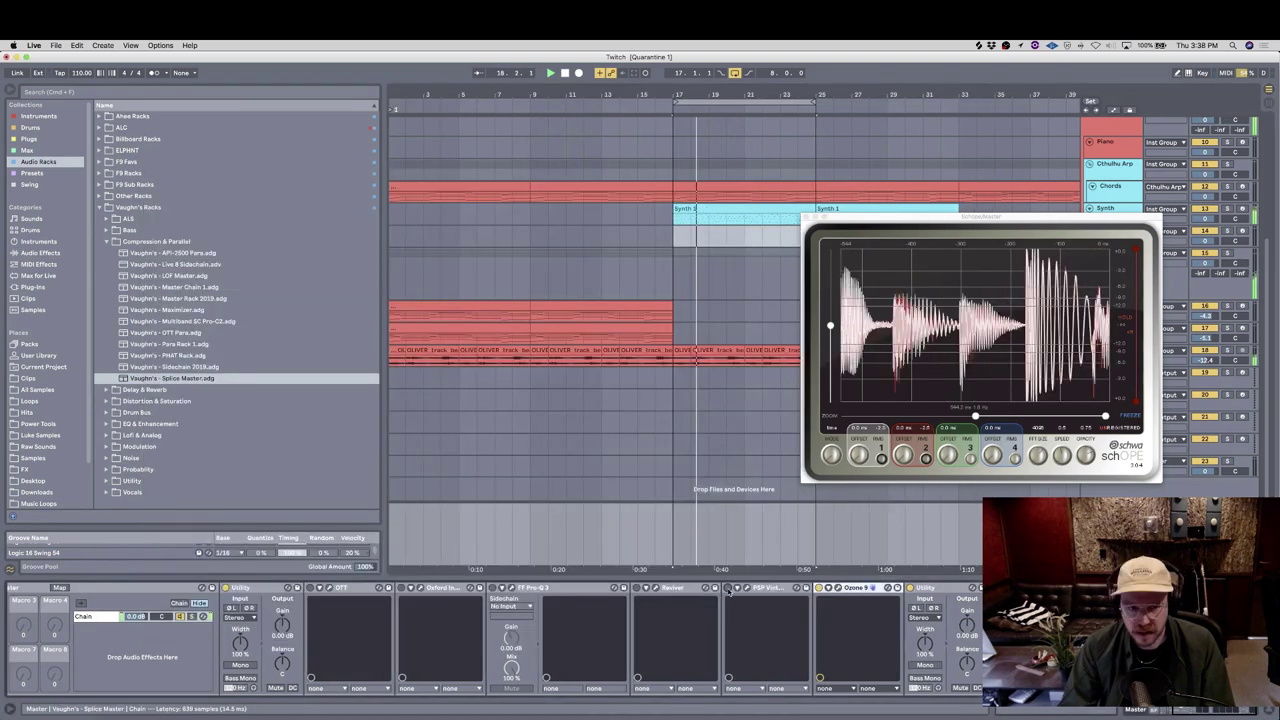
Step: Enable PSP VintageWarmer2 and Reviver in the master rack and audition the loop
click(729, 590)
drag(303, 175, 711, 204)
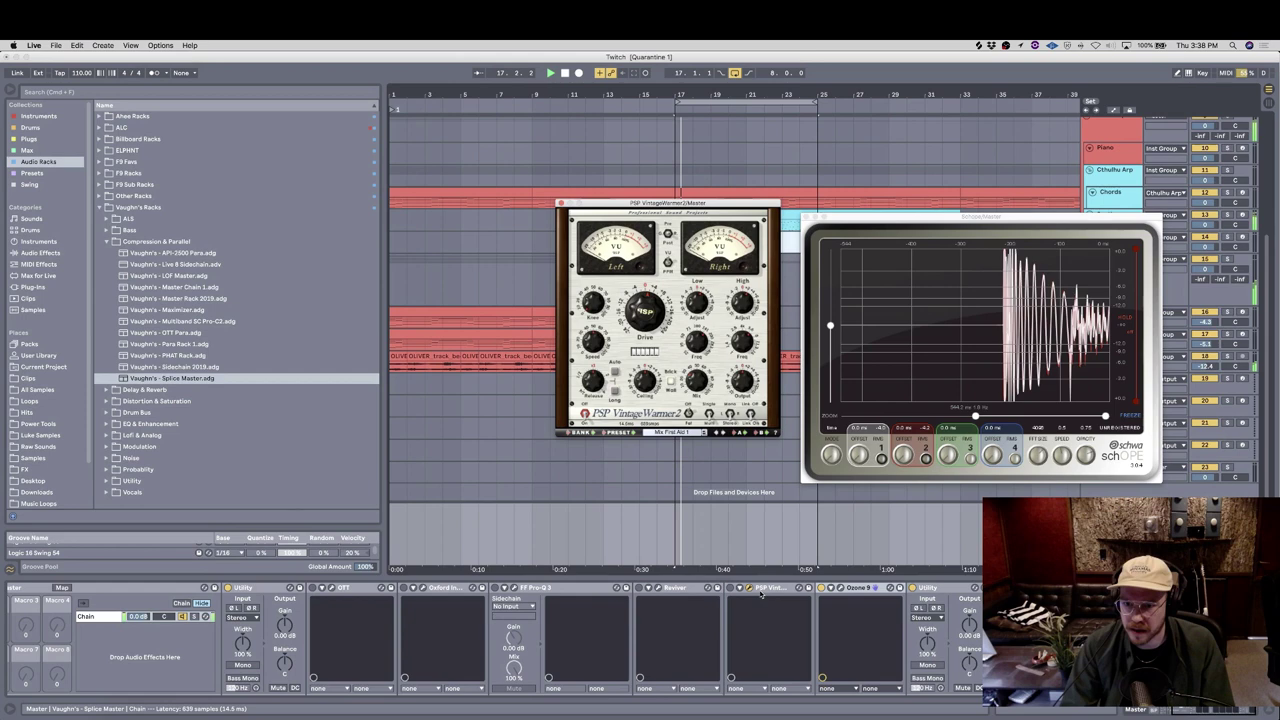
click(731, 588)
click(640, 588)
key(space)
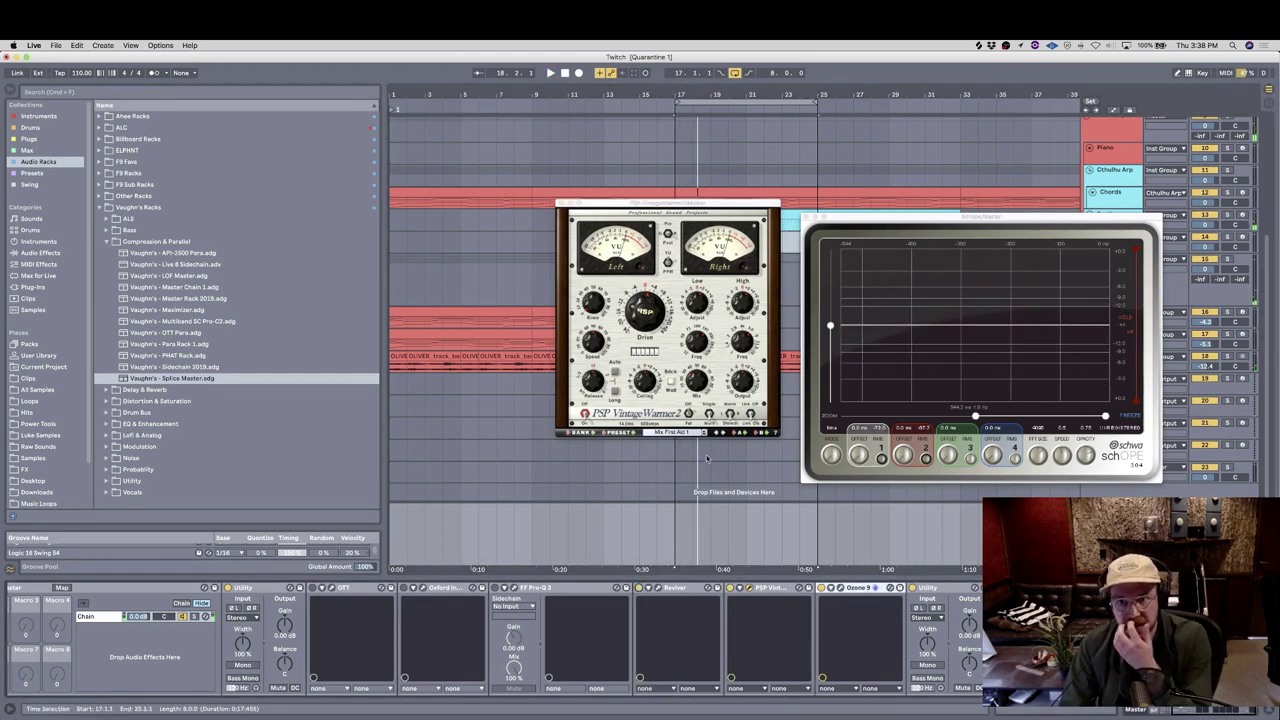
Step: Open Reviver and raise its 3rd harmonic amount to 37 while the loop plays
scroll(706, 455, up, 3)
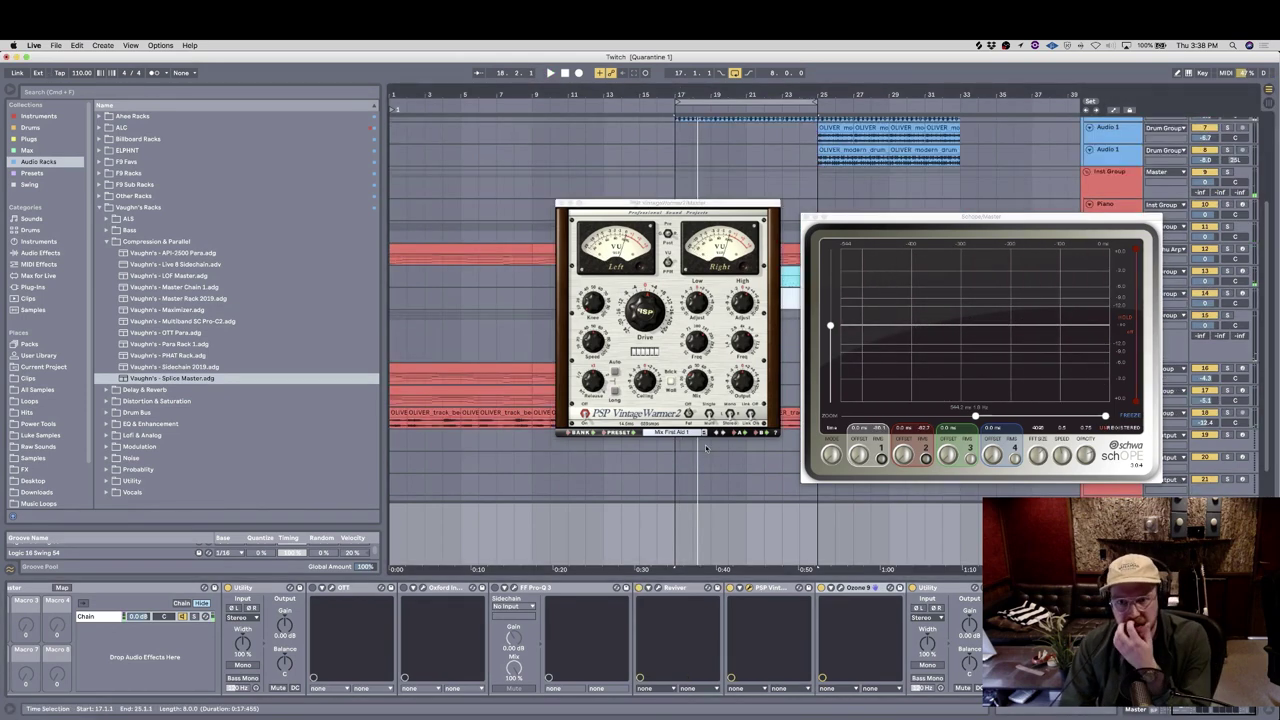
click(658, 588)
key(space)
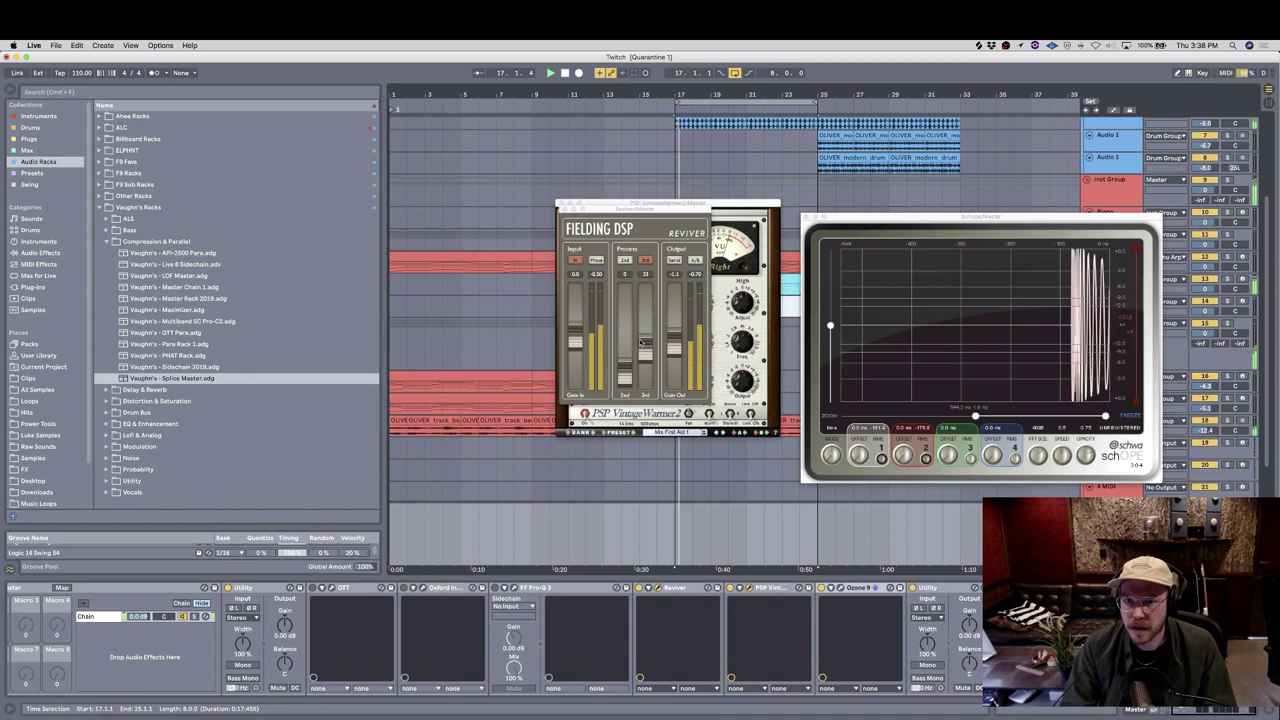
mouse_move(644, 343)
mouse_down()
mouse_move(643, 367)
mouse_move(646, 320)
mouse_move(645, 350)
mouse_up()
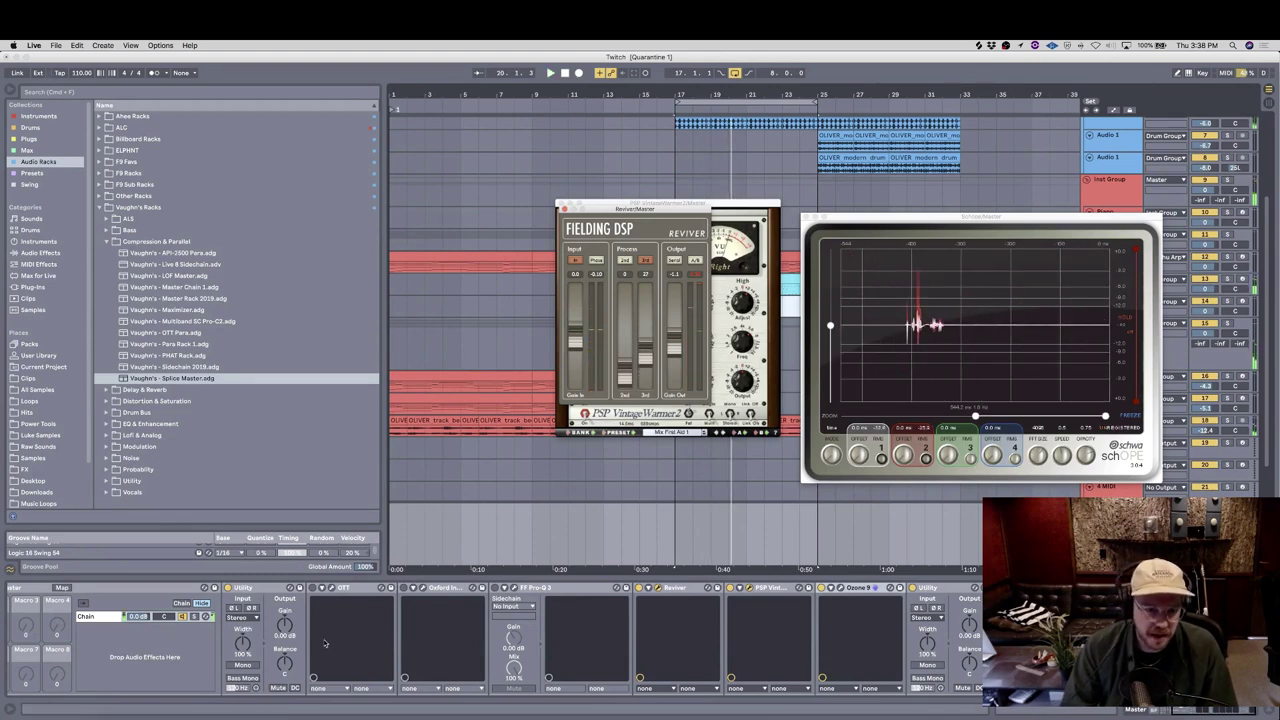
Step: Lower the gain of the Utility at the start of the master rack to -1.22 dB and audition the loop
key(space)
drag(286, 625, 288, 630)
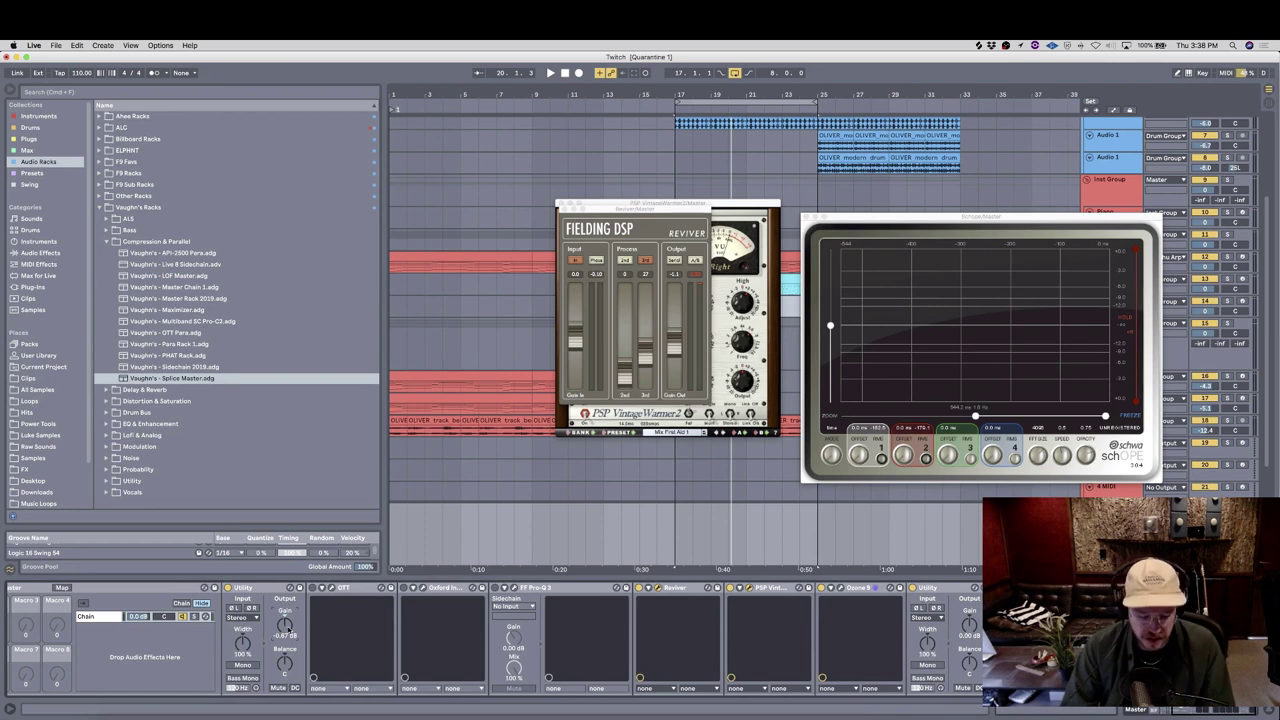
drag(288, 629, 288, 632)
key(space)
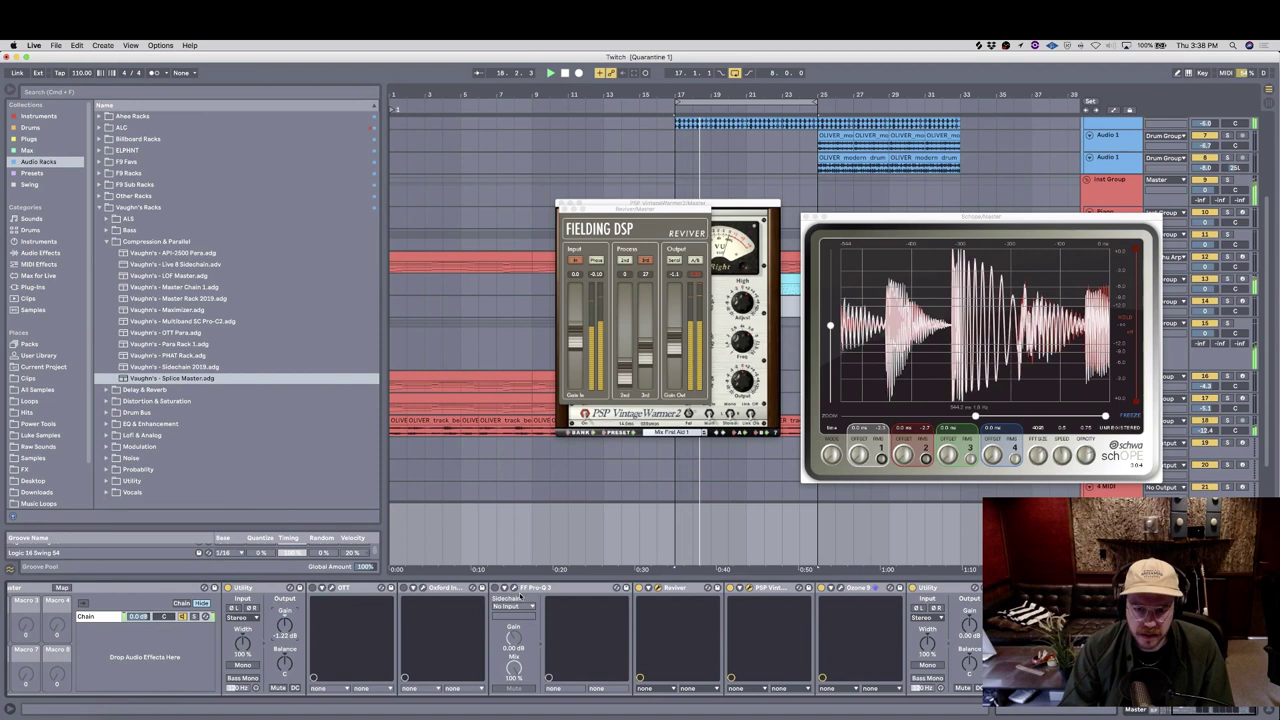
key(space)
Step: Open OTT and play the loop through it, and raise the Oxford Inflator's input level
click(331, 587)
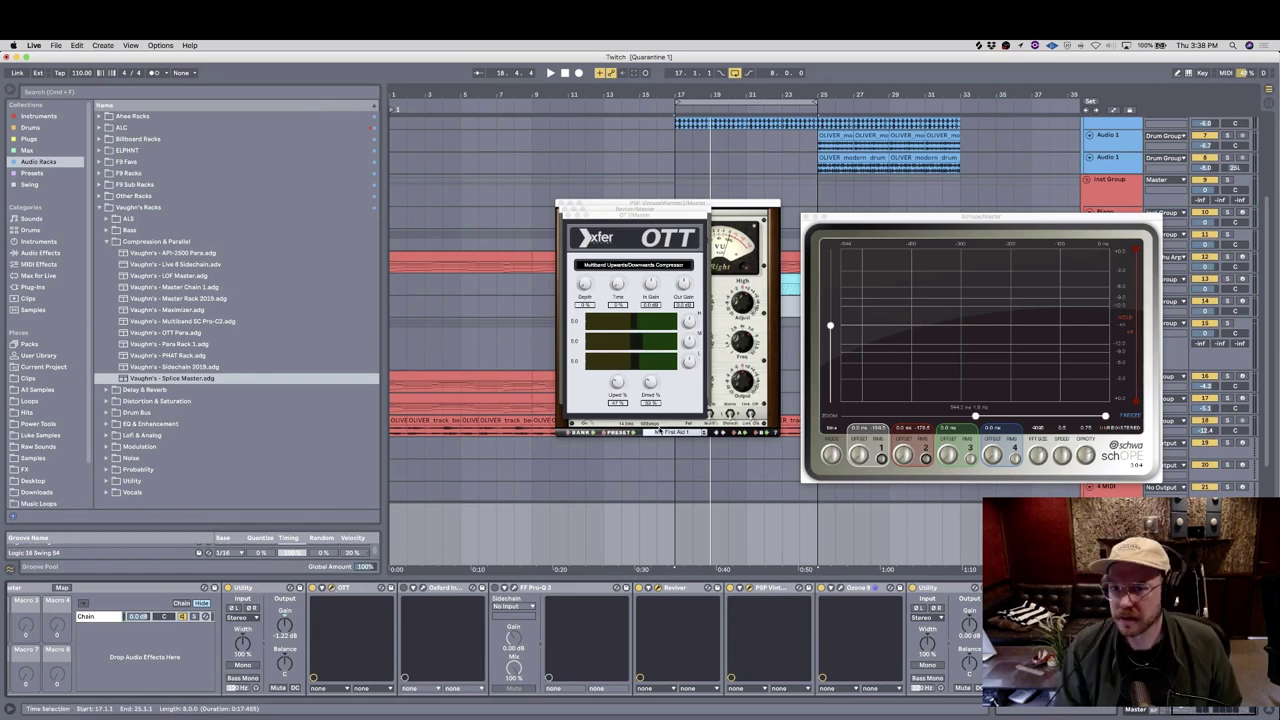
click(688, 341)
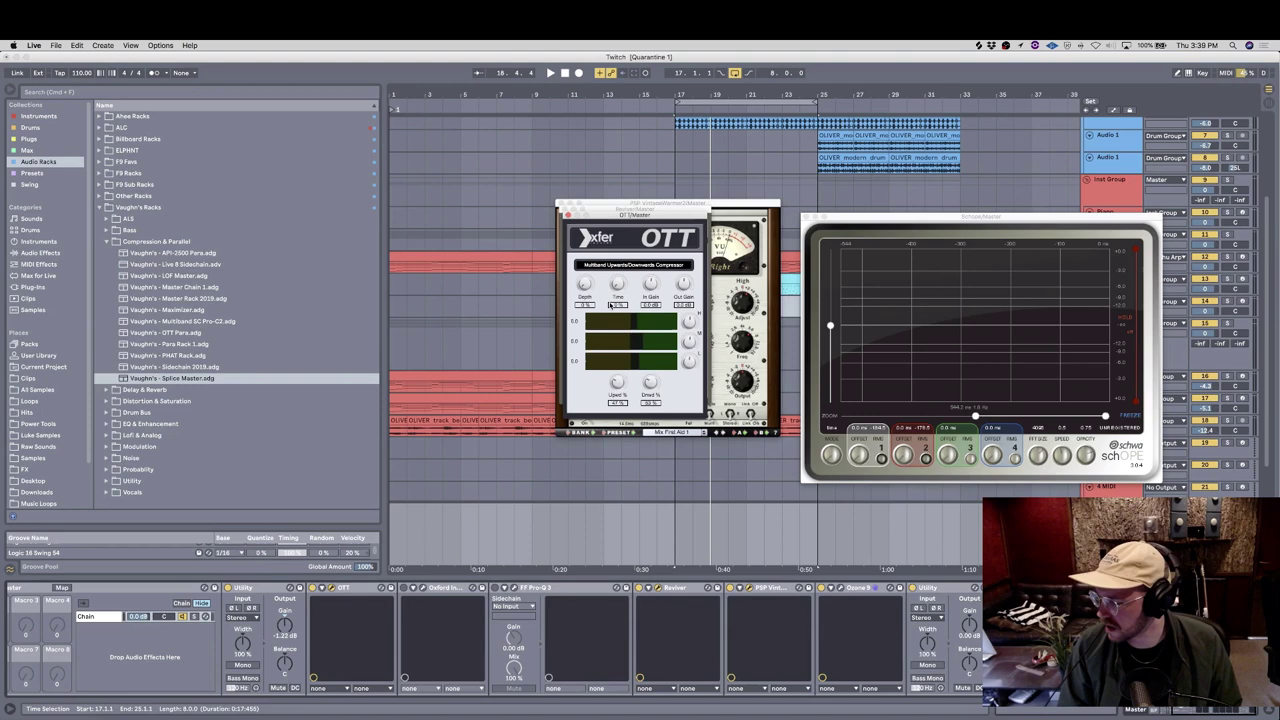
key(space)
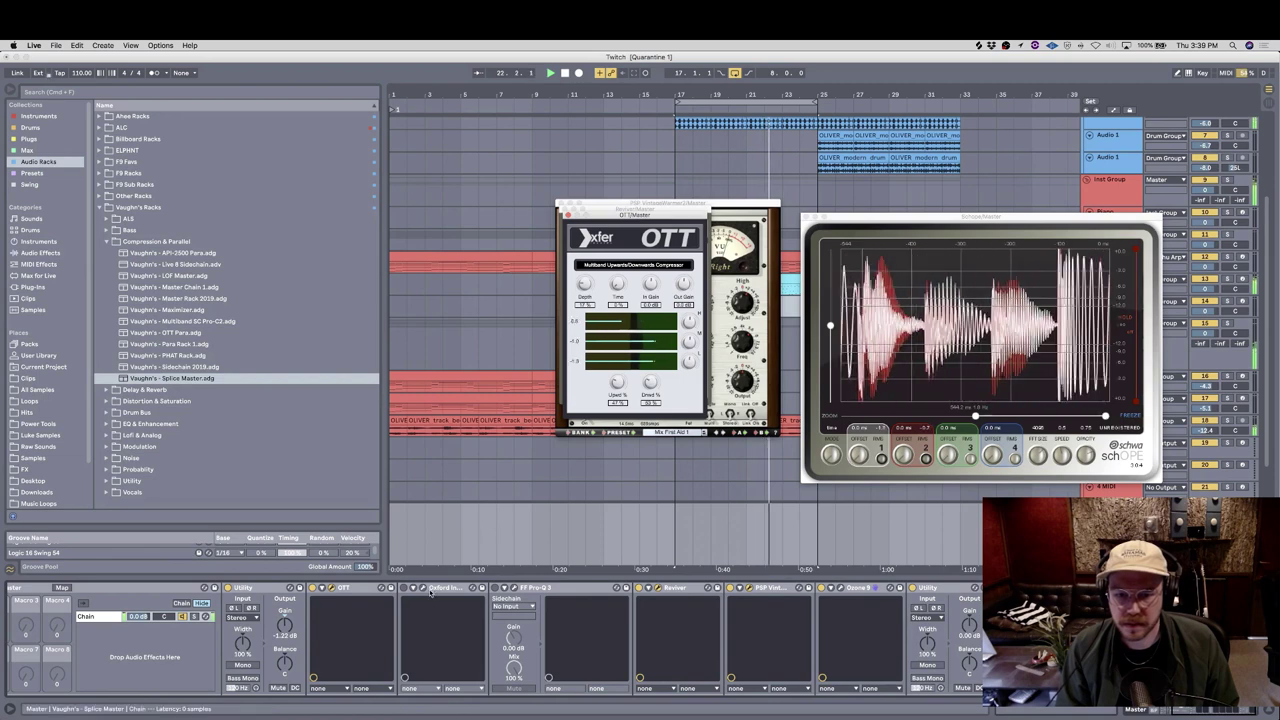
click(424, 588)
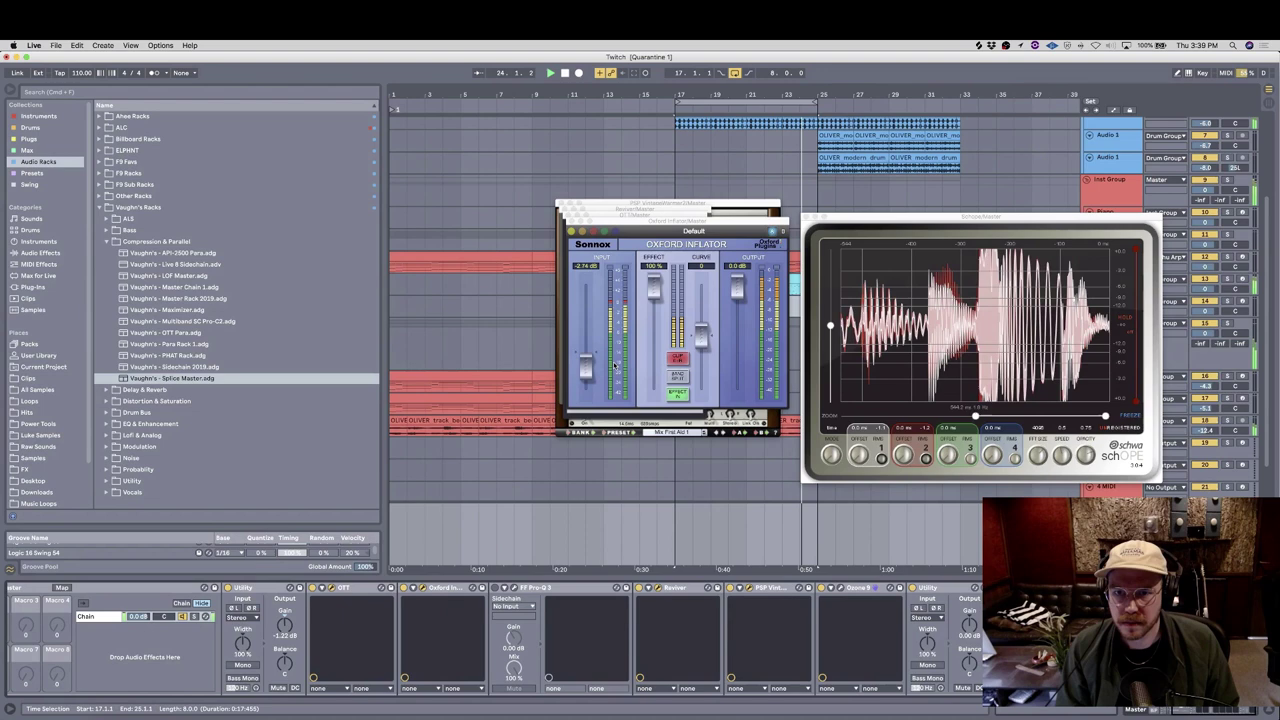
drag(587, 368, 587, 355)
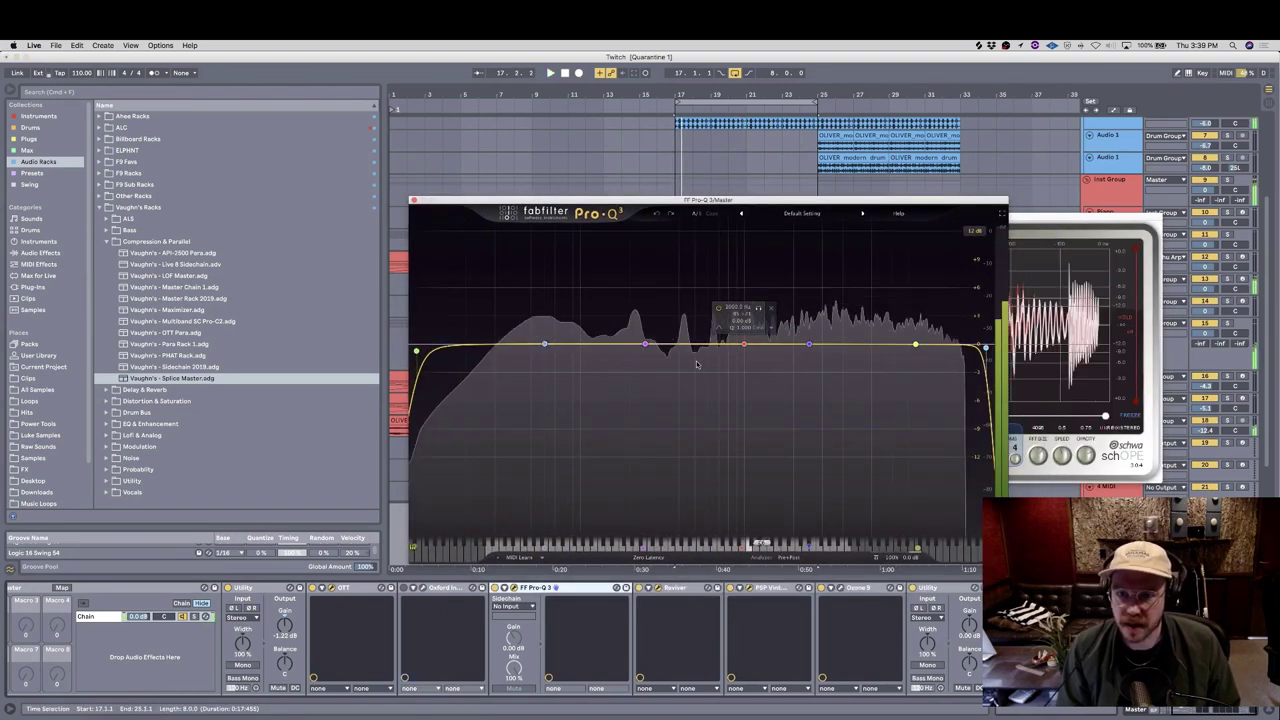
Step: Slightly boost the midrange and high-frequency bands in the Master's Pro-Q 3 and close the equalizer
drag(697, 364, 720, 336)
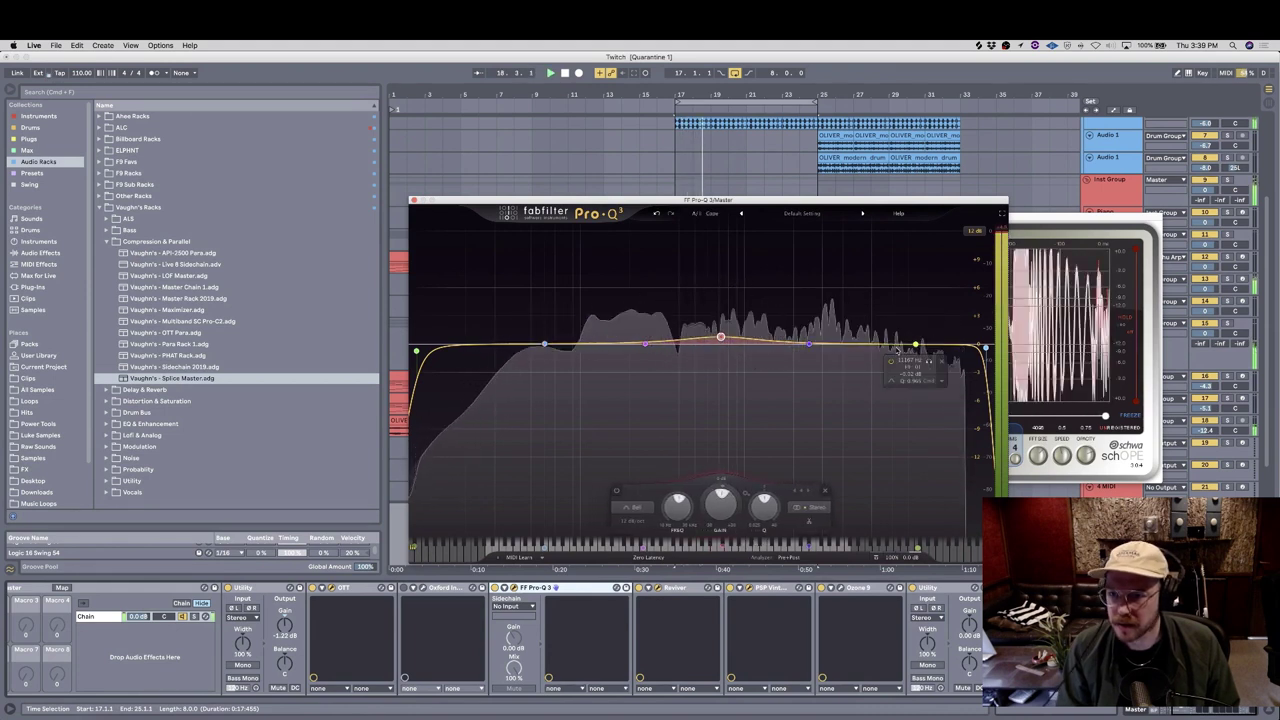
drag(914, 345, 911, 340)
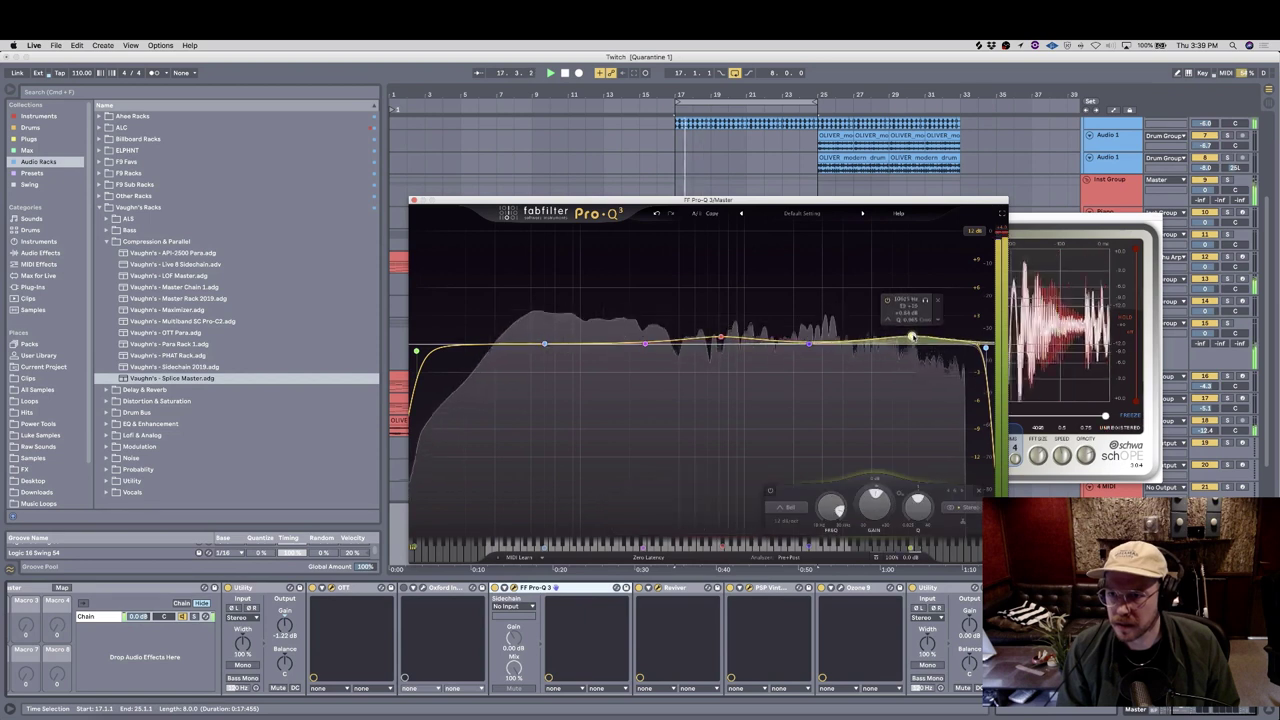
click(413, 200)
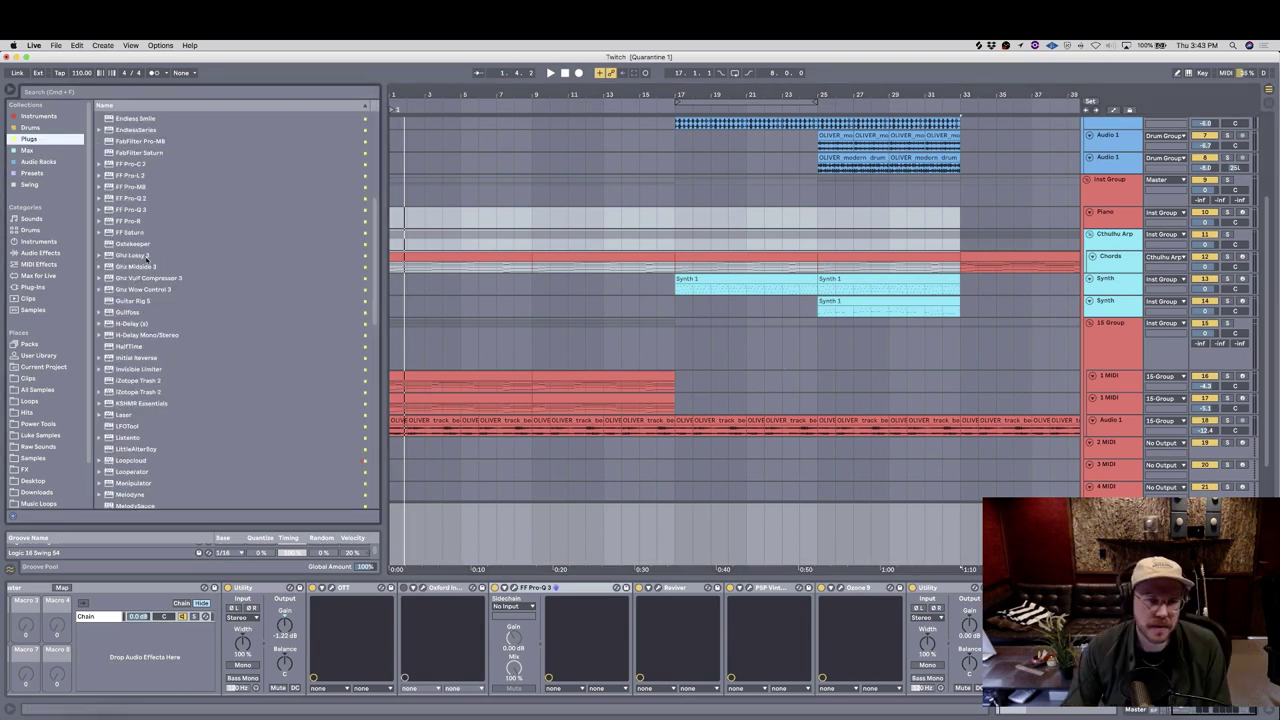
Step: Find Ghz Lossy 3 in the plug-in list
click(99, 256)
click(99, 256)
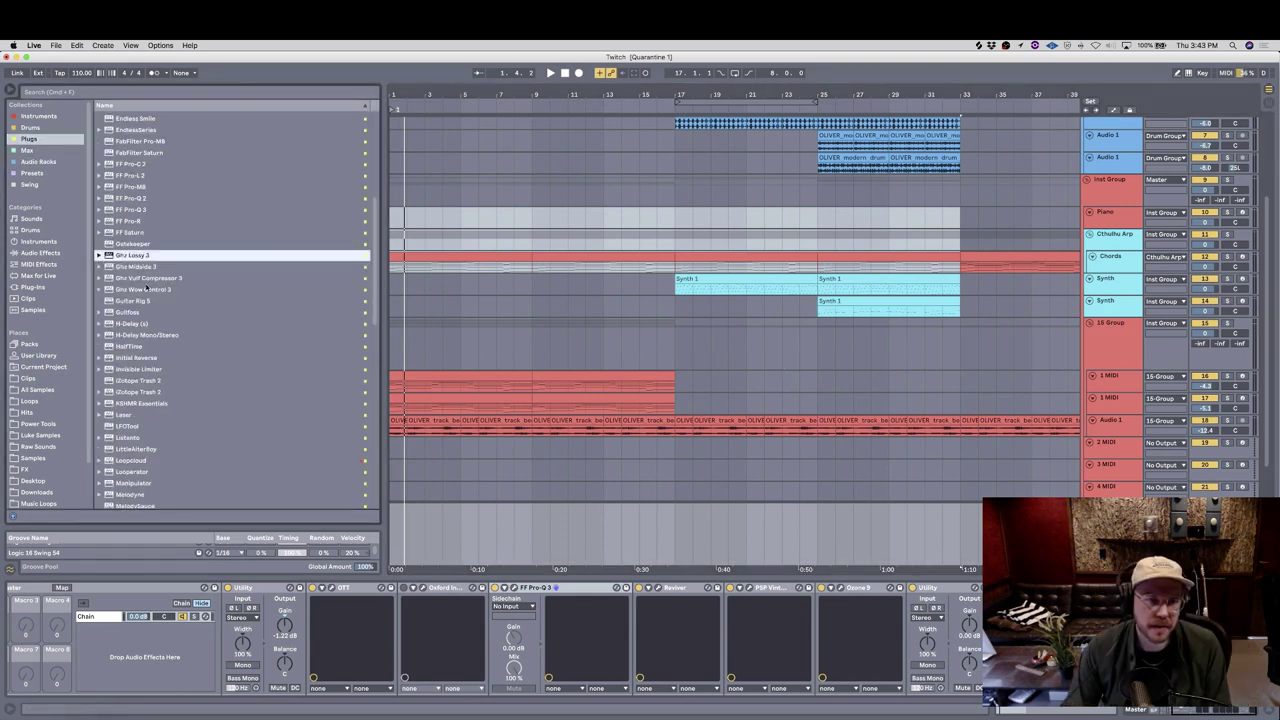
scroll(164, 321, down, 3)
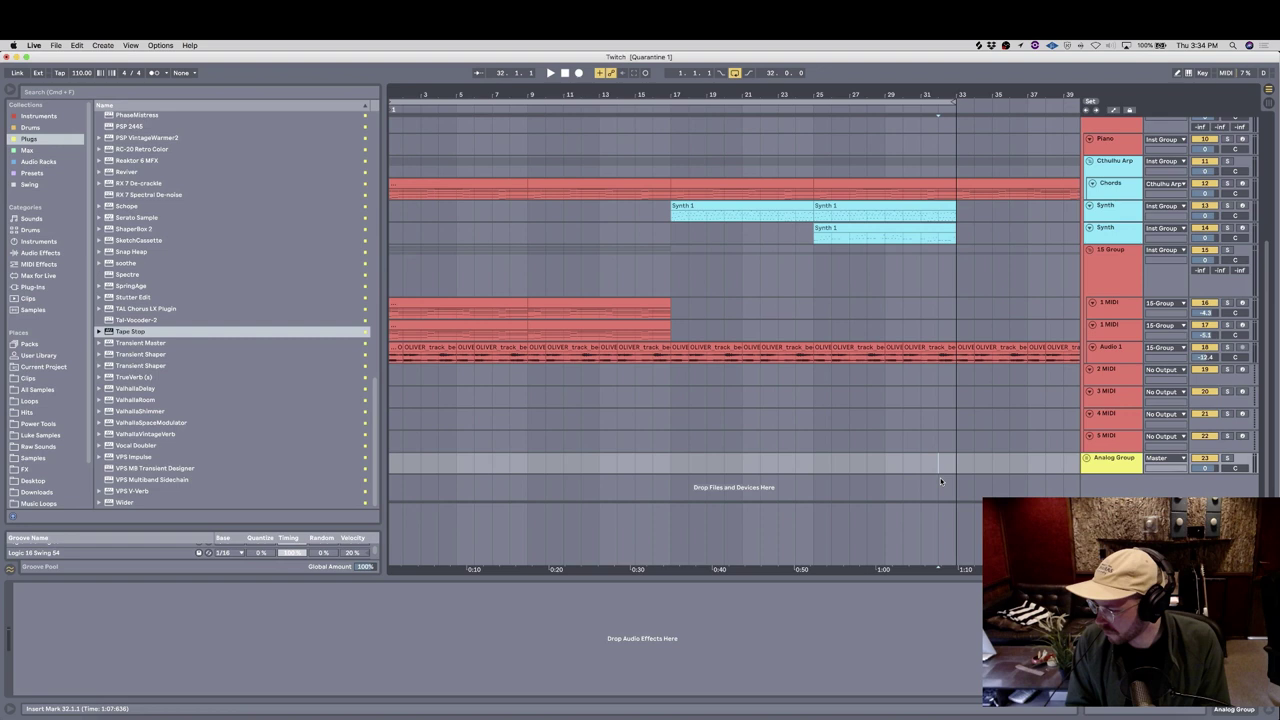
Step: Show the 15-Group's devices and check the Tape Stop settings, leaving the Master track selected
click(1092, 265)
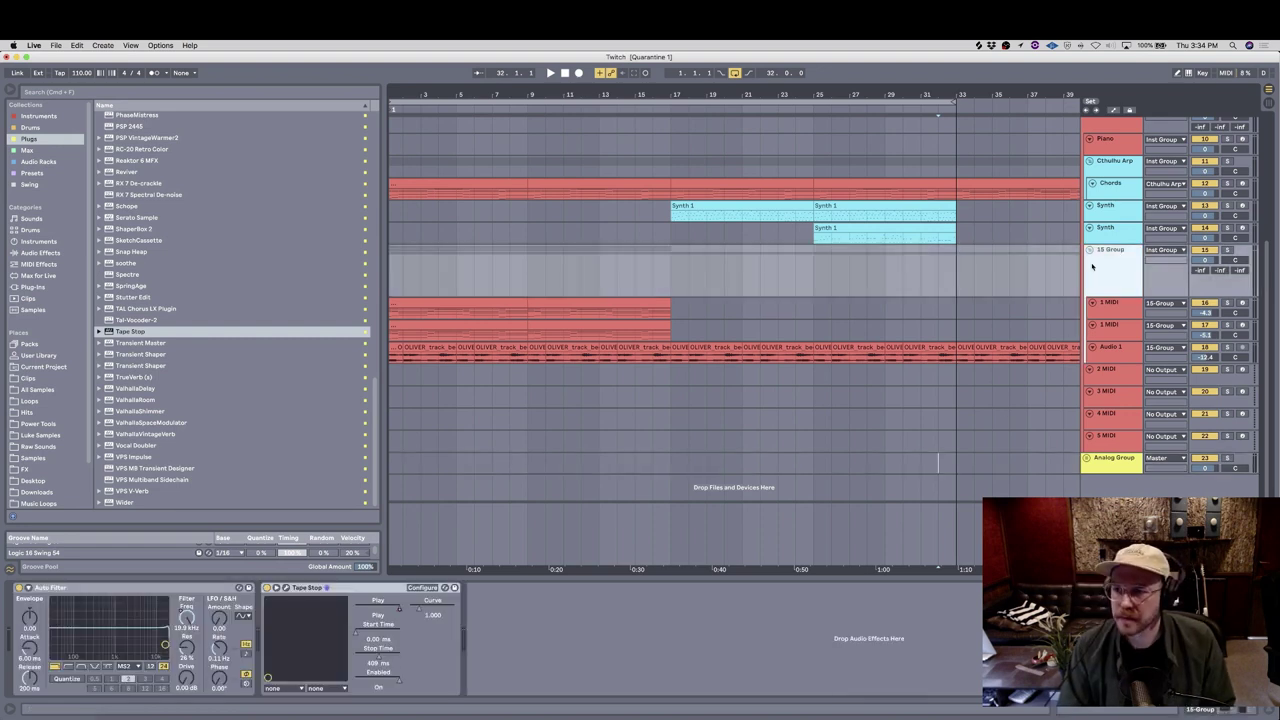
click(285, 588)
drag(509, 72, 670, 279)
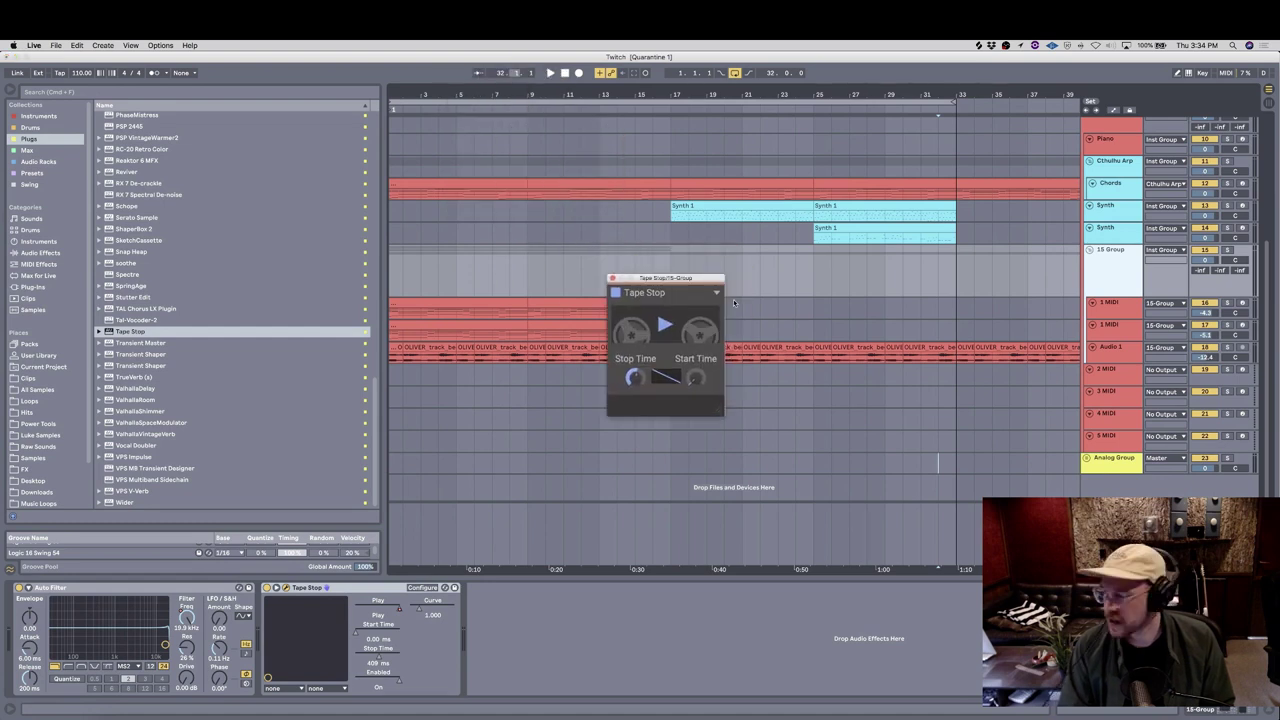
click(613, 278)
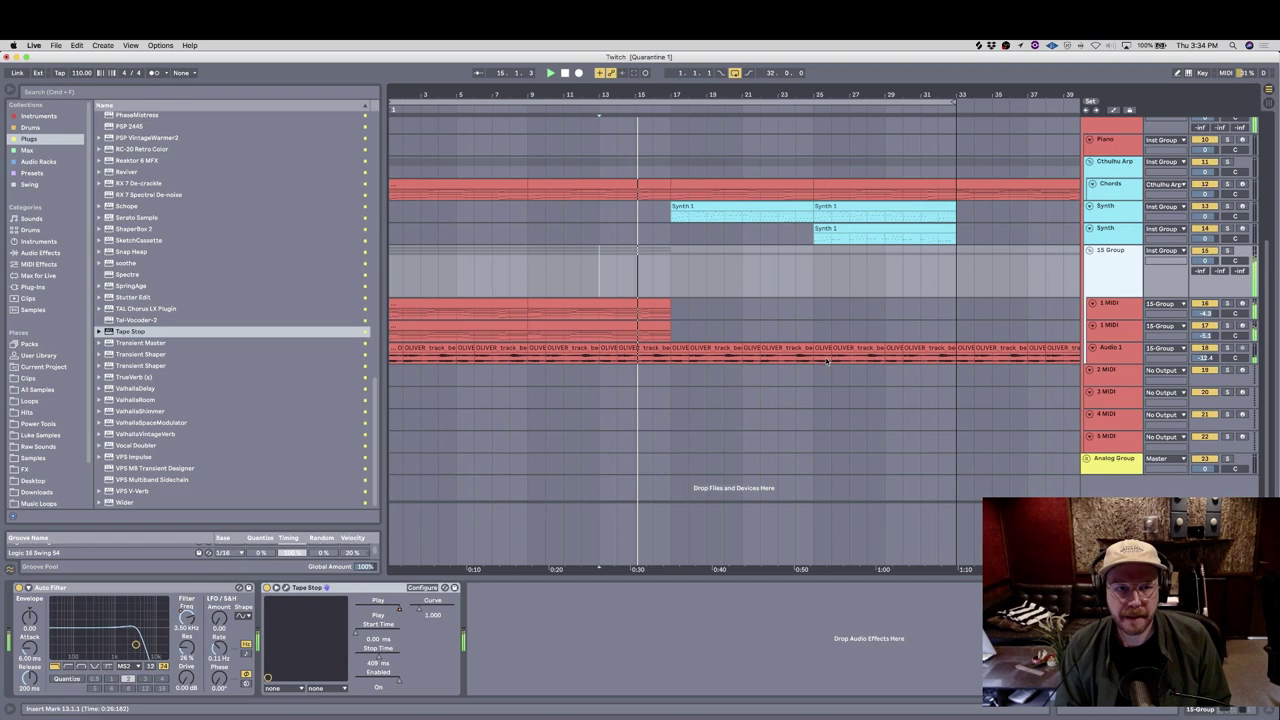
click(1112, 515)
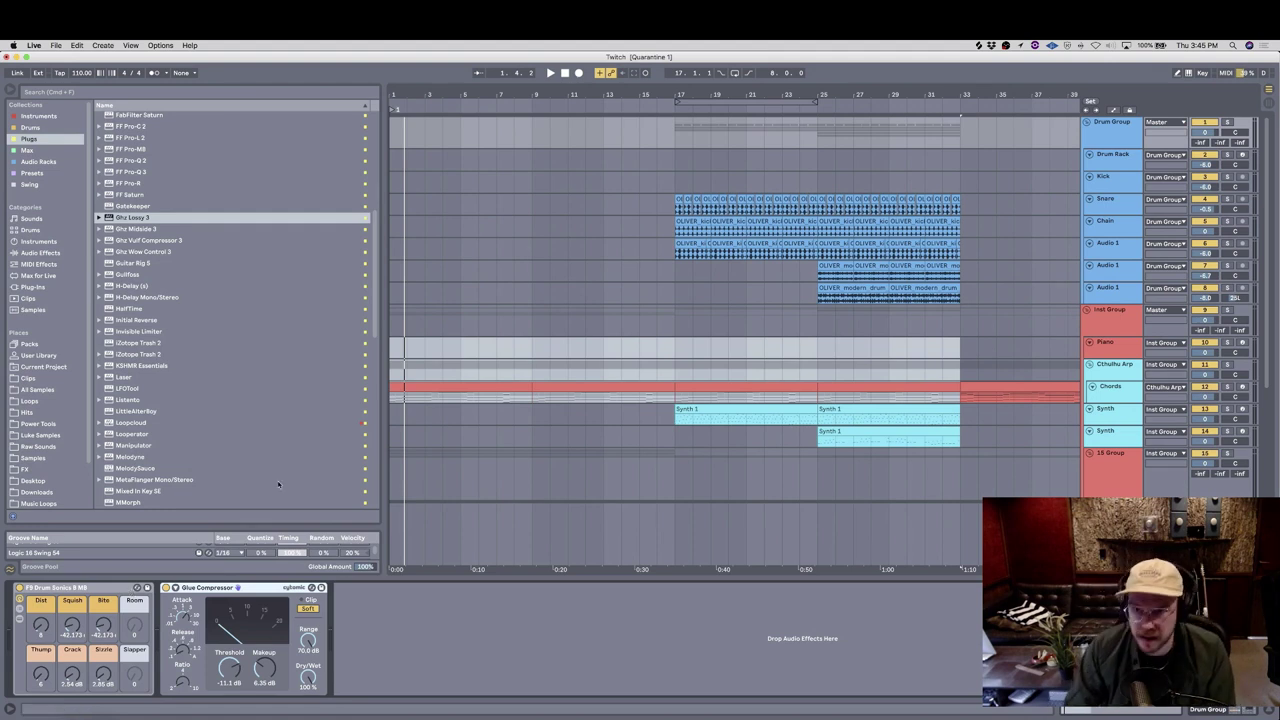
Step: Add AIRPhaser after the FF Pro-Q 3 on the first Synth track and play the loop through it with that track soloed
click(1116, 368)
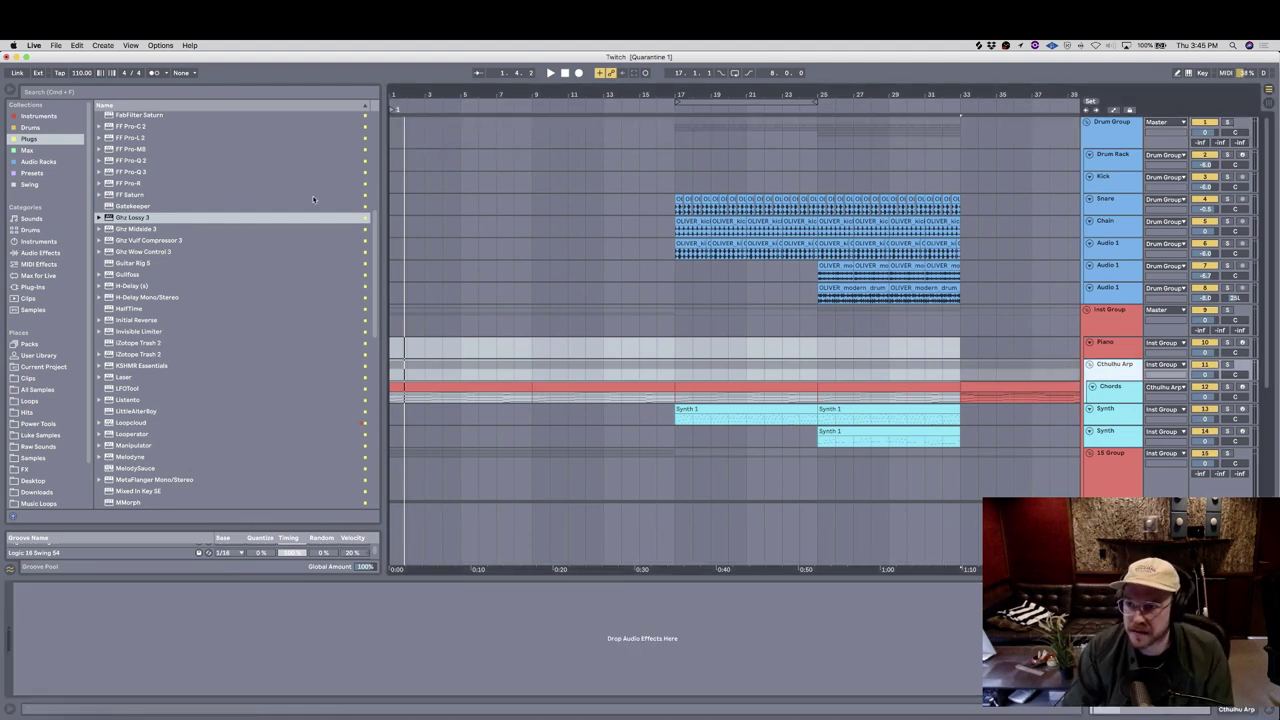
scroll(103, 171, up, 10)
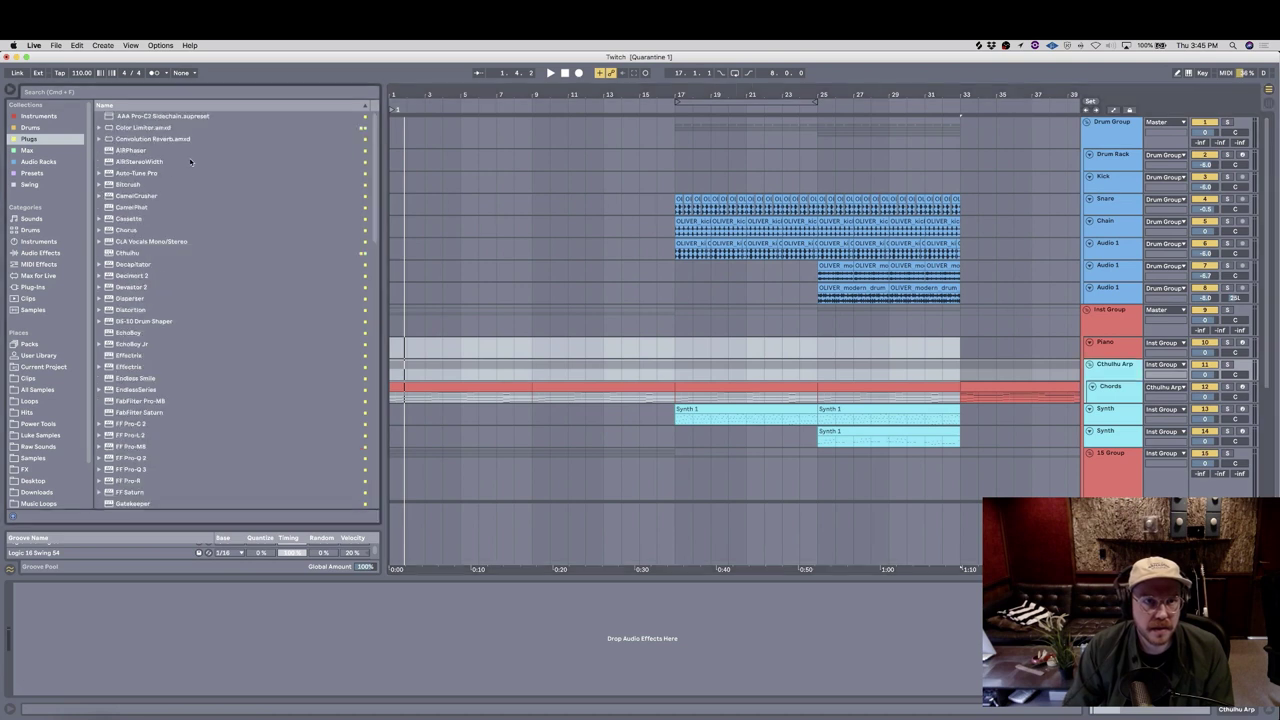
click(140, 150)
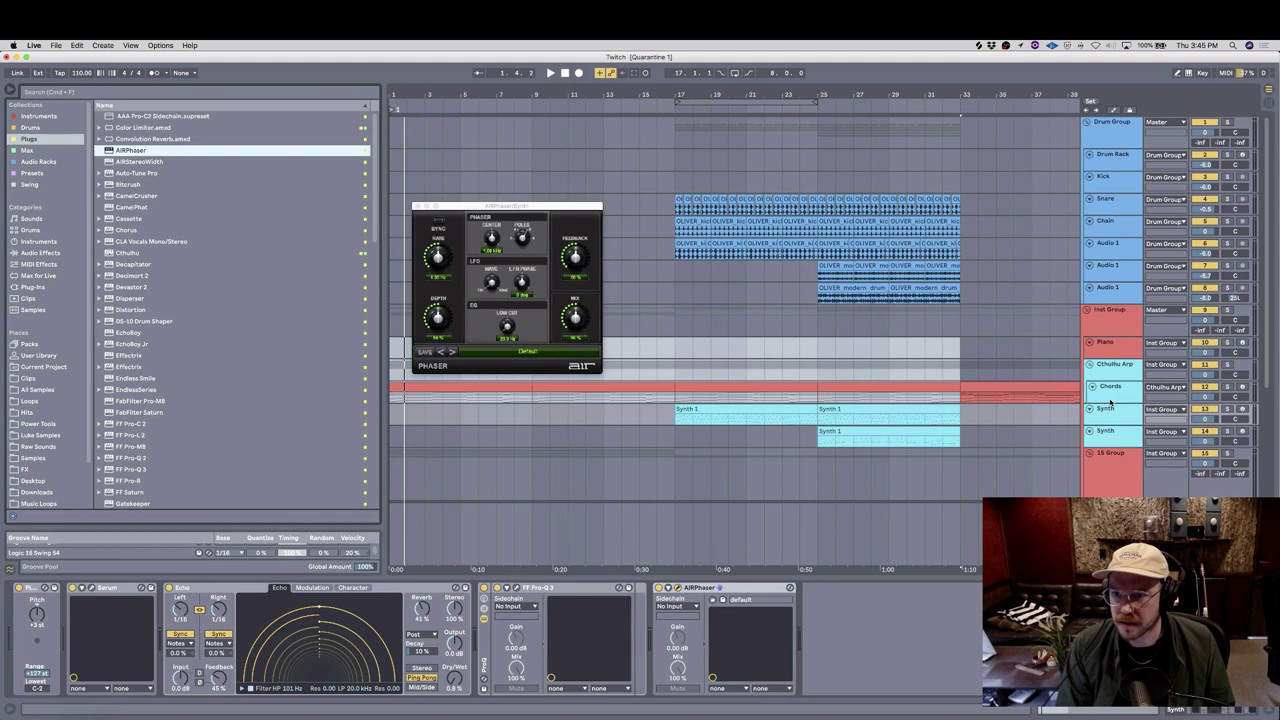
click(1110, 310)
click(18, 588)
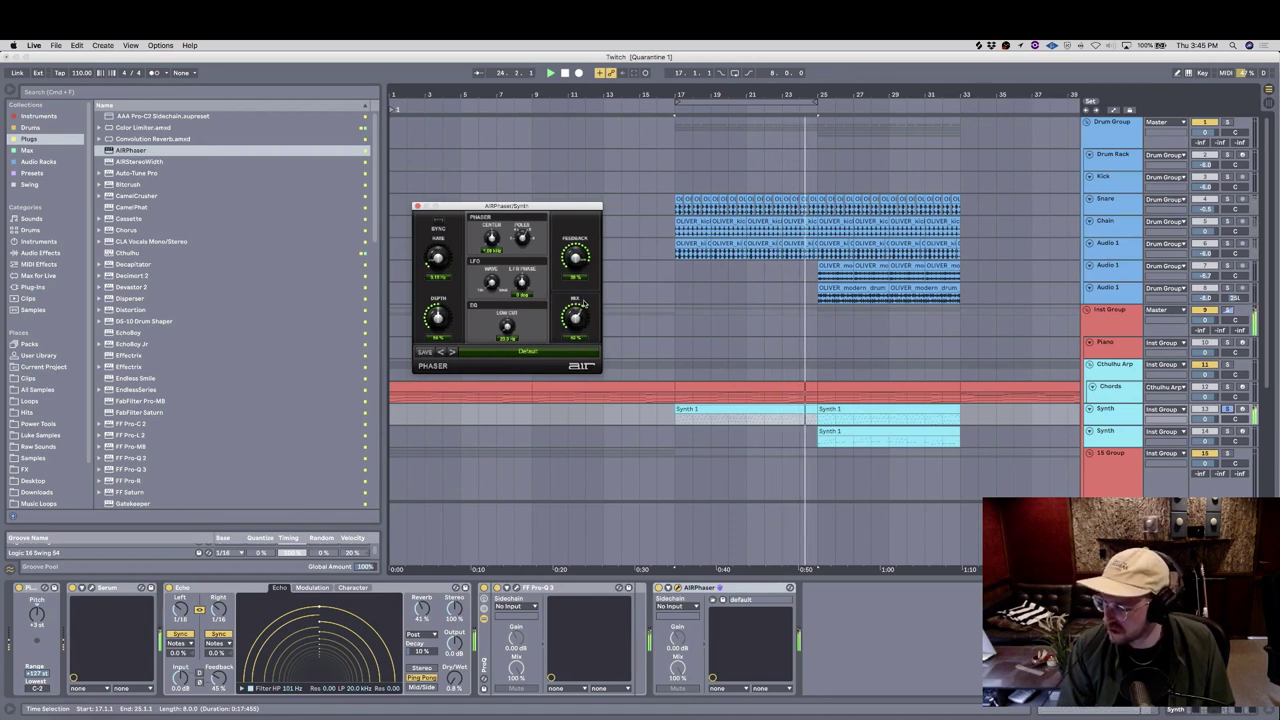
click(697, 588)
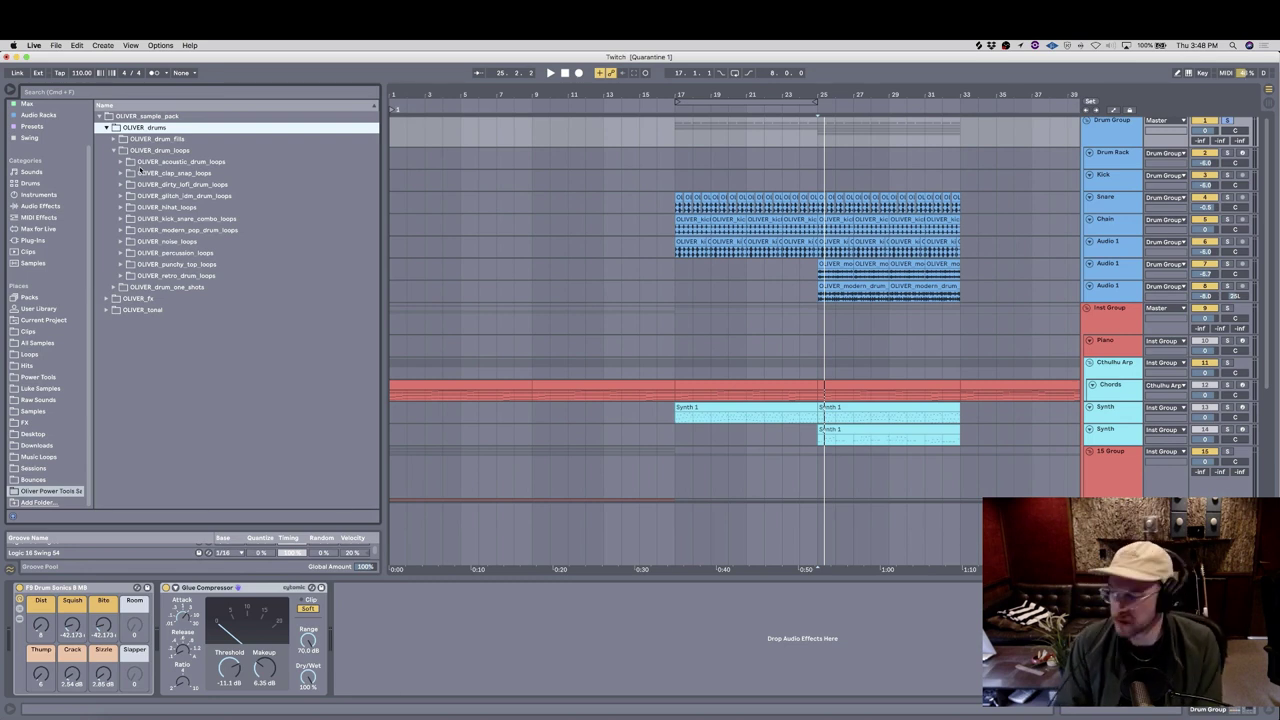
Step: Look through the loops in the OLIVER_clap_snap_loops folder and collapse the folder again
click(121, 173)
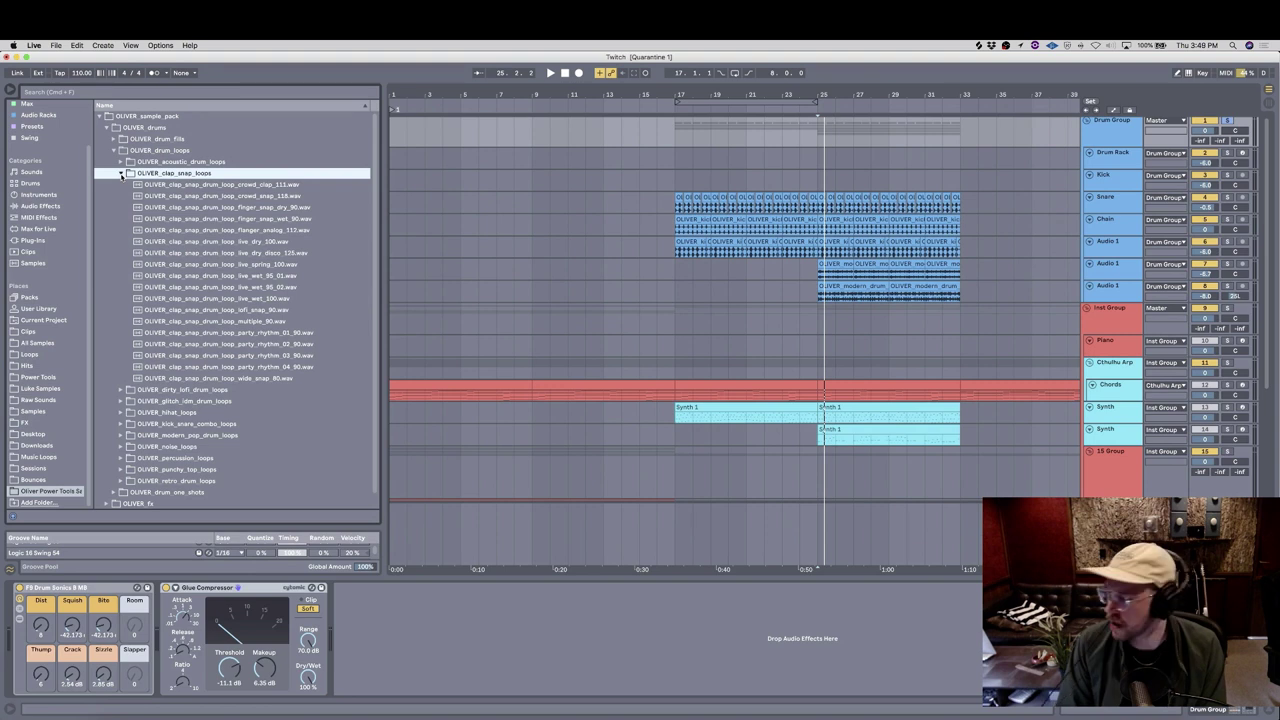
click(121, 173)
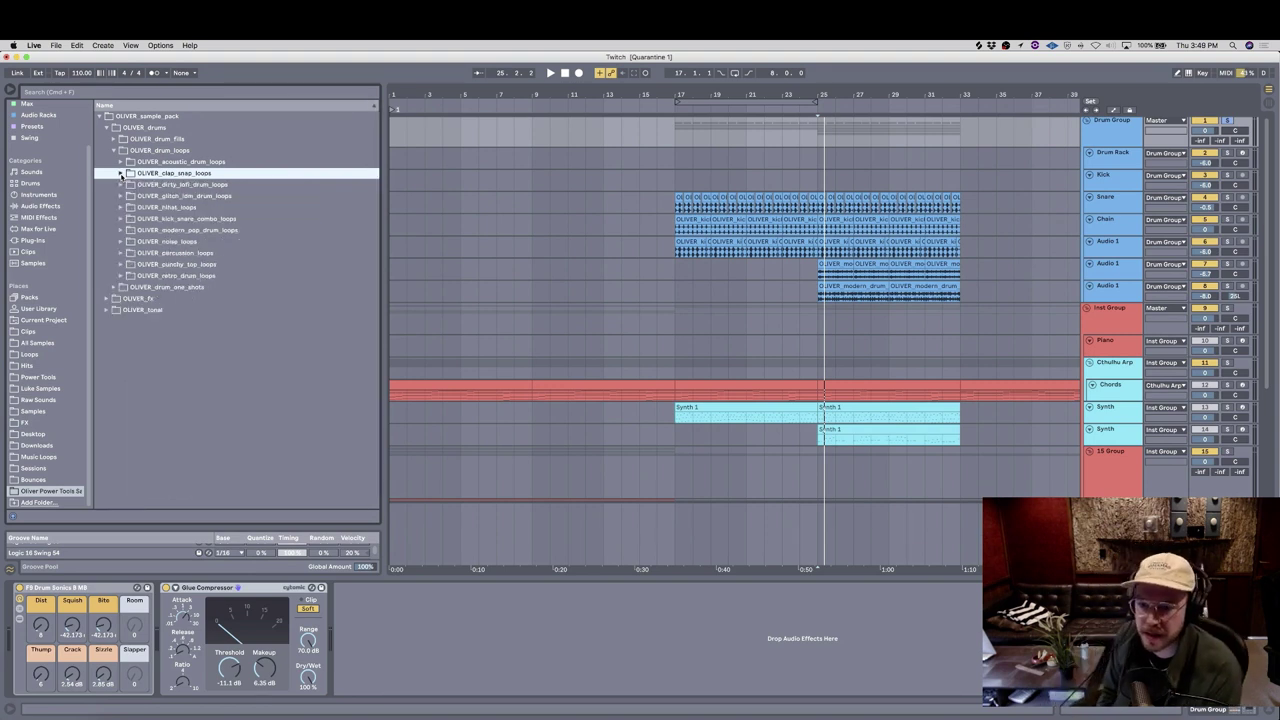